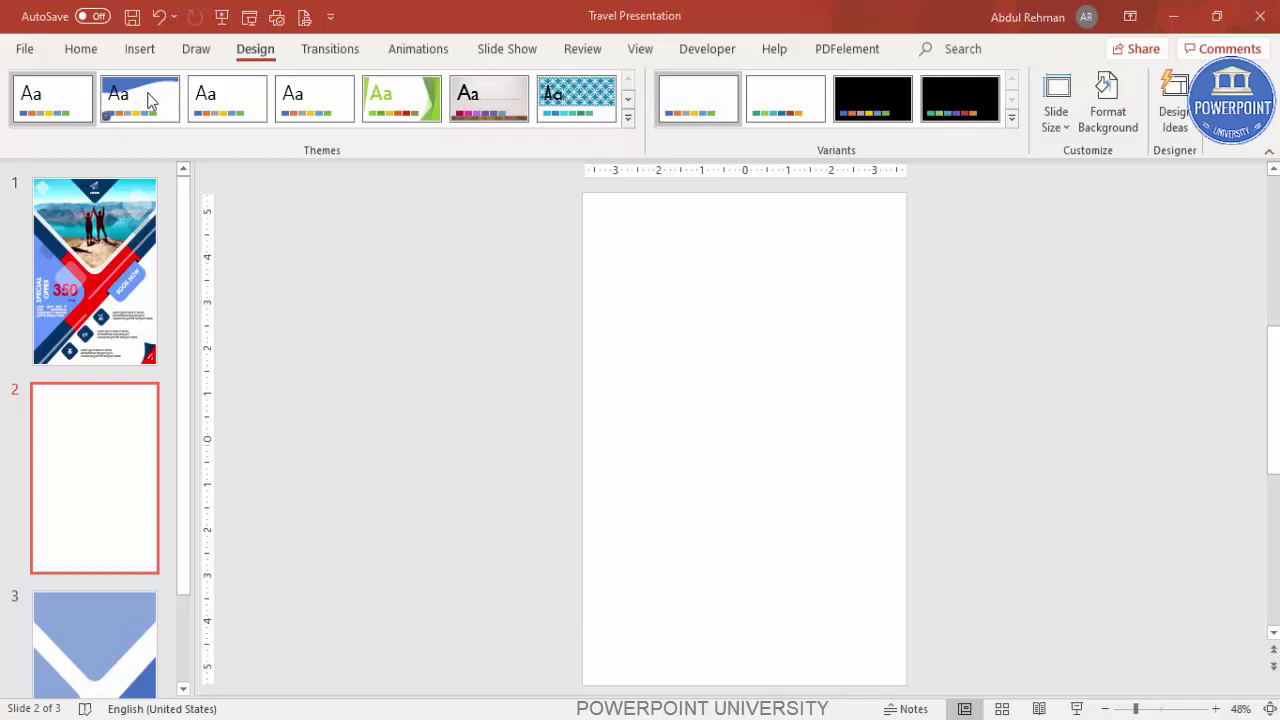
# Switch to the Insert tab with blank portrait slide 2 selected
pyautogui.click(138, 50)
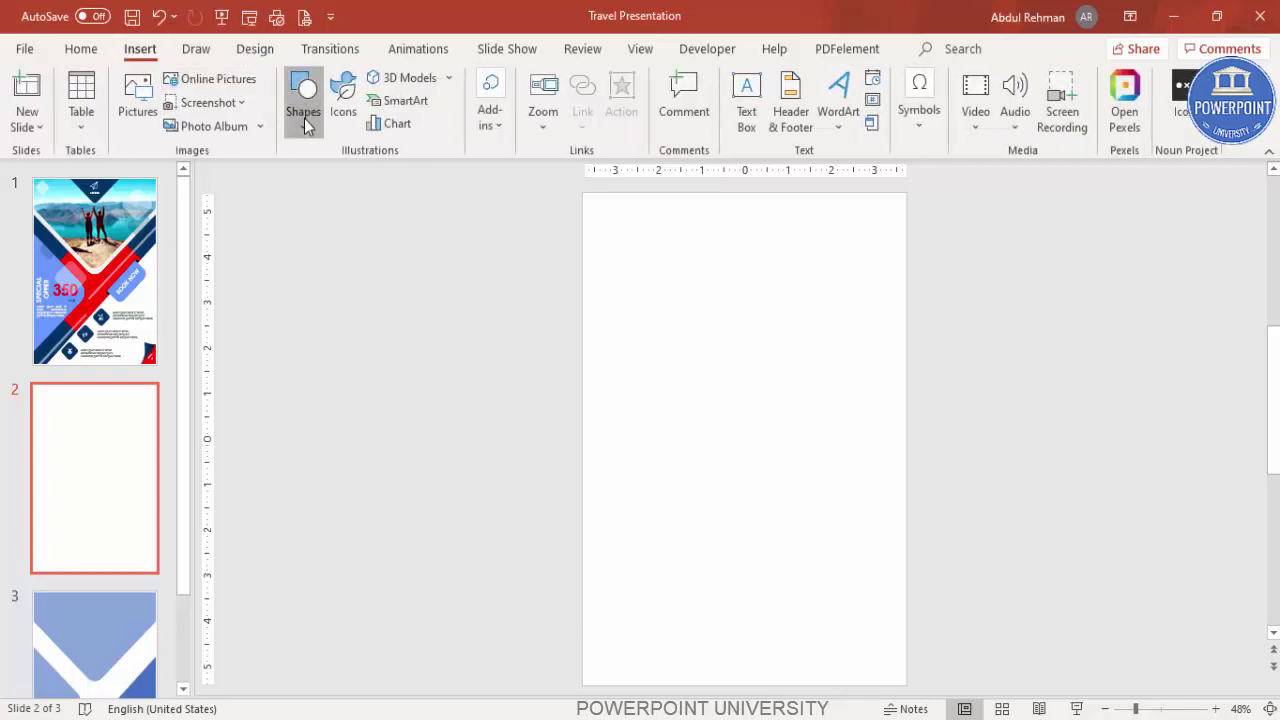
# Draw a rounded-corner square in the middle of slide 2
pyautogui.click(304, 112)
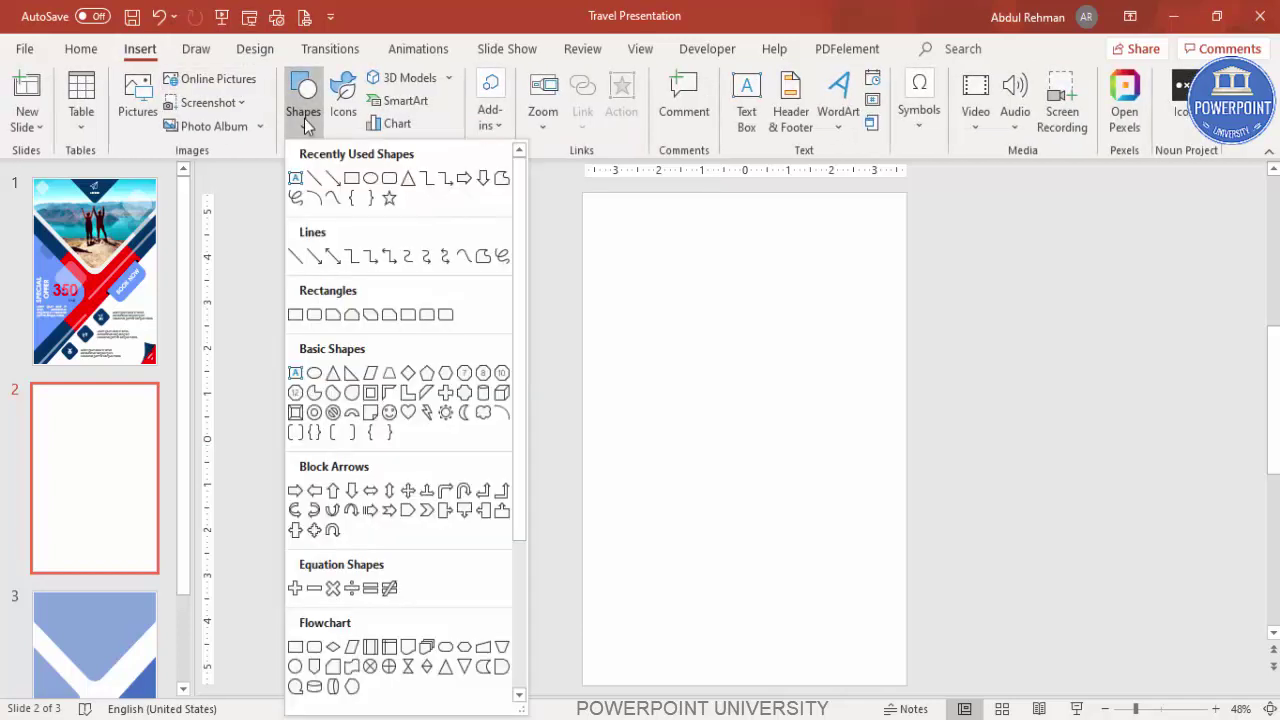
pyautogui.click(314, 316)
pyautogui.moveTo(680, 335)
pyautogui.mouseDown()
pyautogui.moveTo(731, 414)
pyautogui.moveTo(871, 533)
pyautogui.mouseUp()
# Remove the square's outline, fill it grey, zoom out and start rotating it into a diamond
pyautogui.click(493, 101)
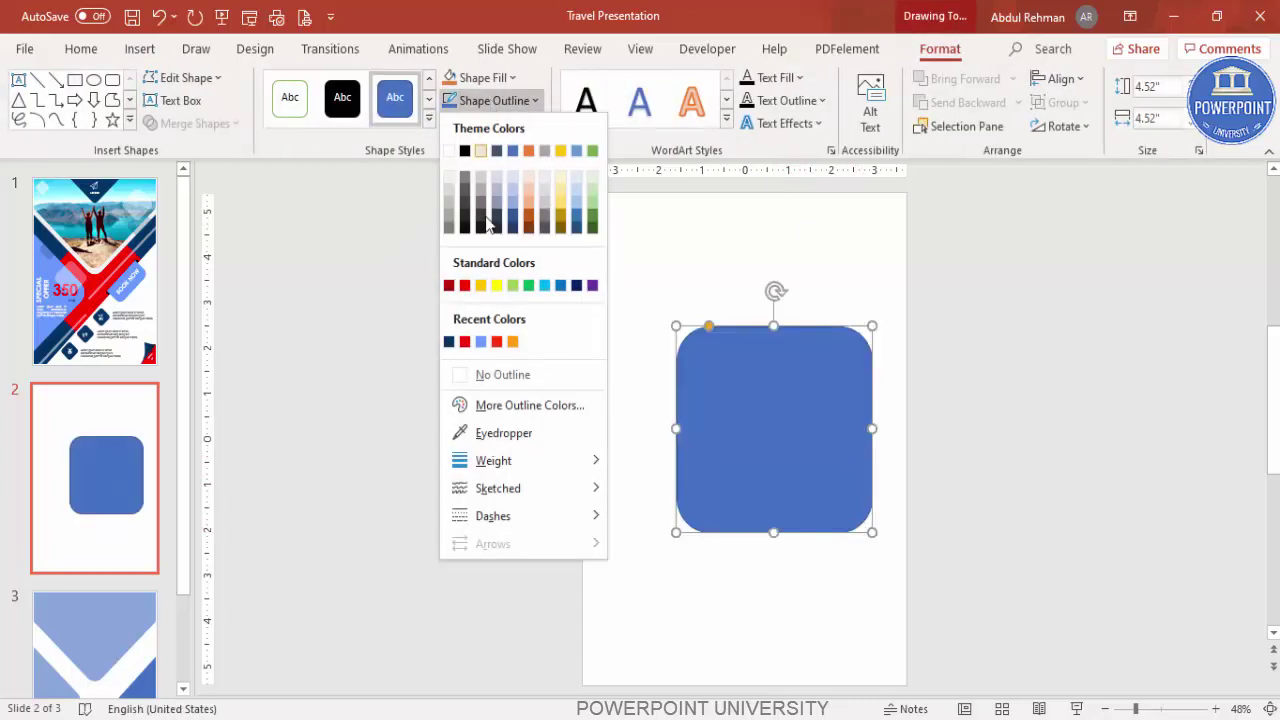
pyautogui.click(503, 374)
pyautogui.click(503, 77)
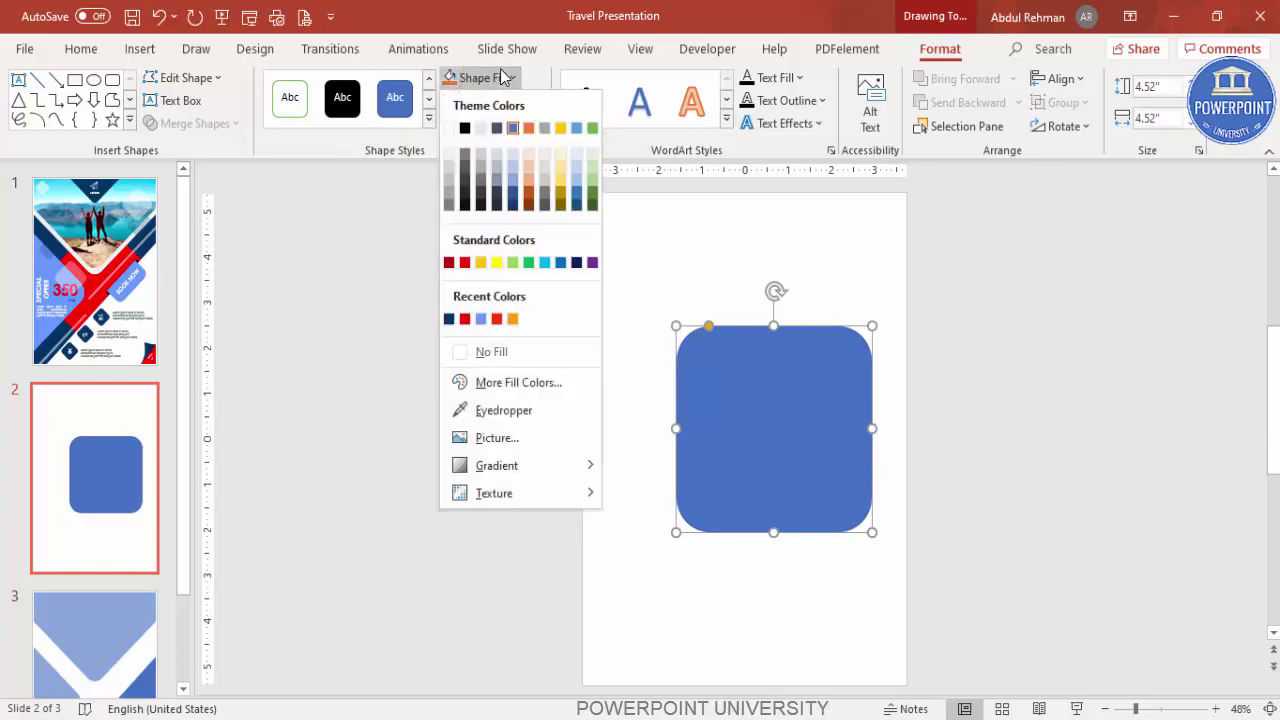
pyautogui.click(450, 190)
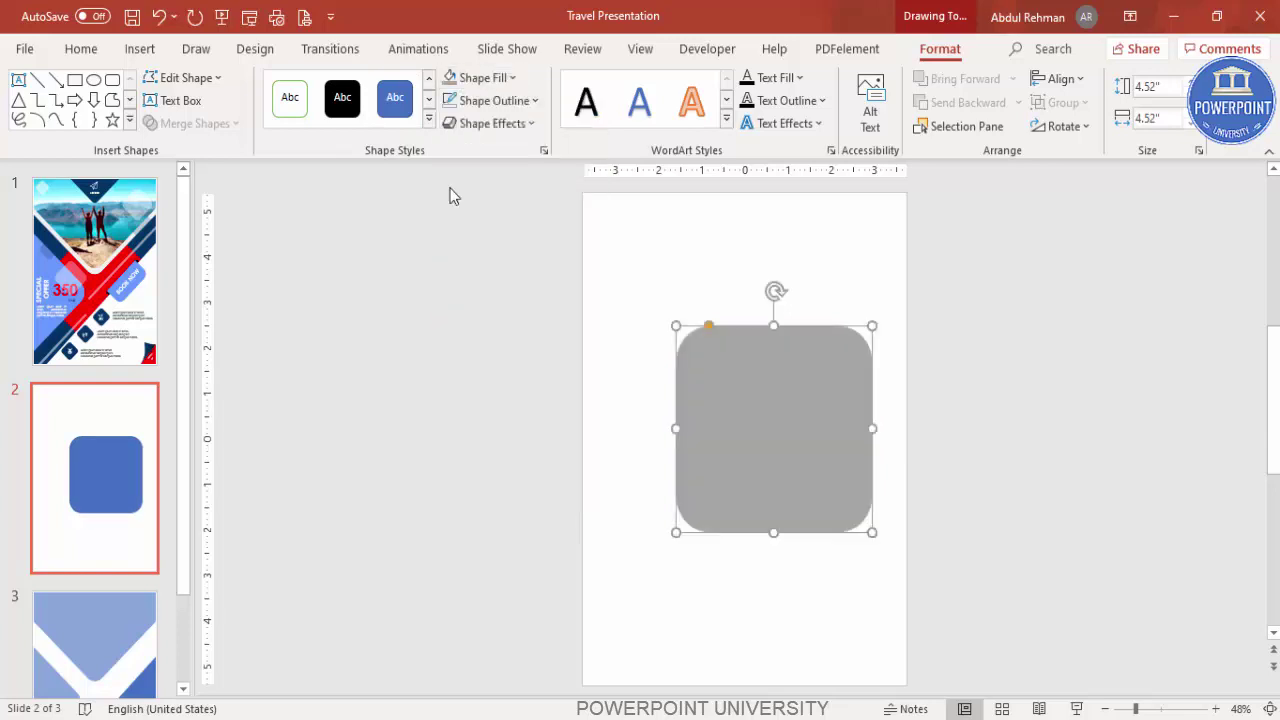
pyautogui.click(1106, 709)
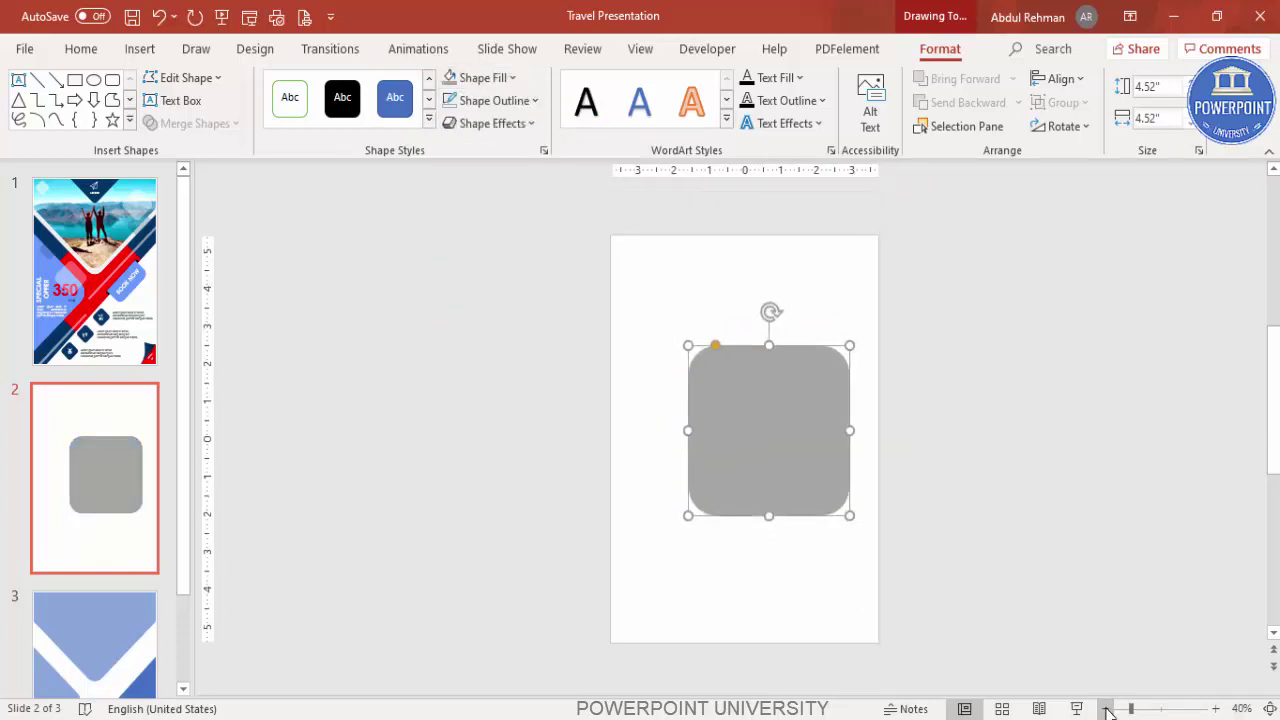
pyautogui.click(1106, 709)
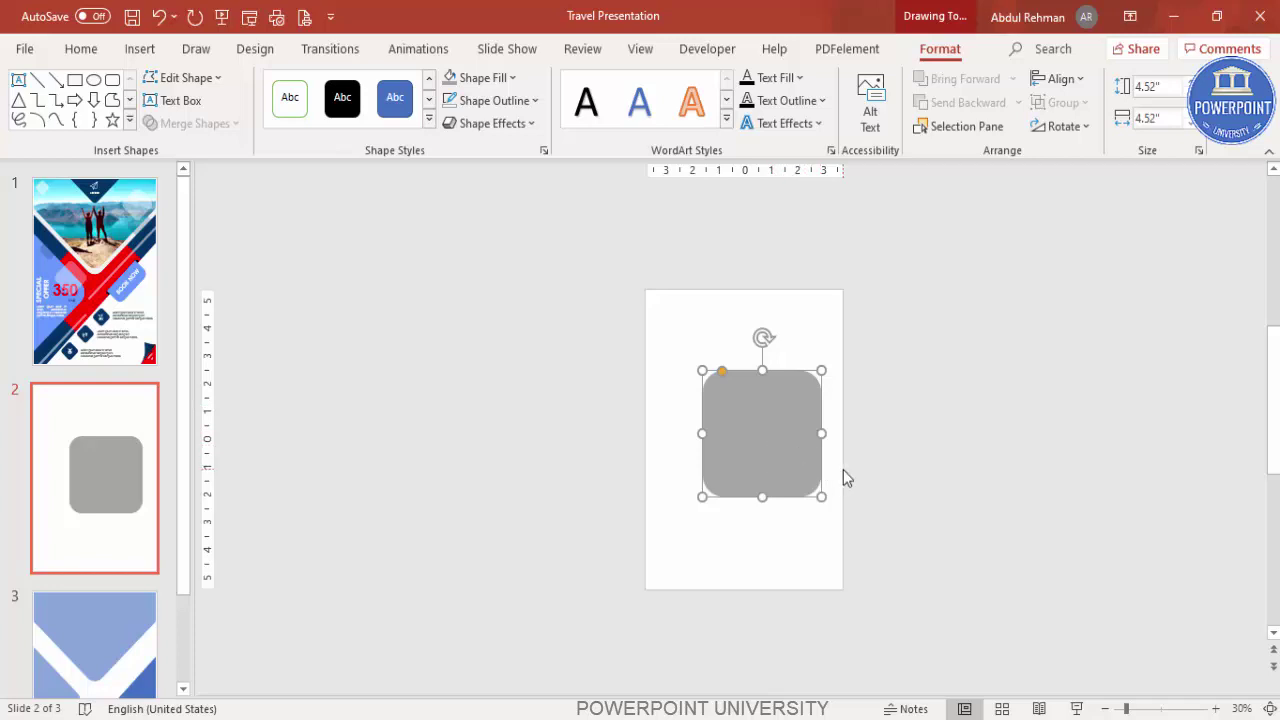
pyautogui.hotkey('alt', 'Right')
pyautogui.hotkey('alt', 'Right')
pyautogui.hotkey('alt', 'Right')
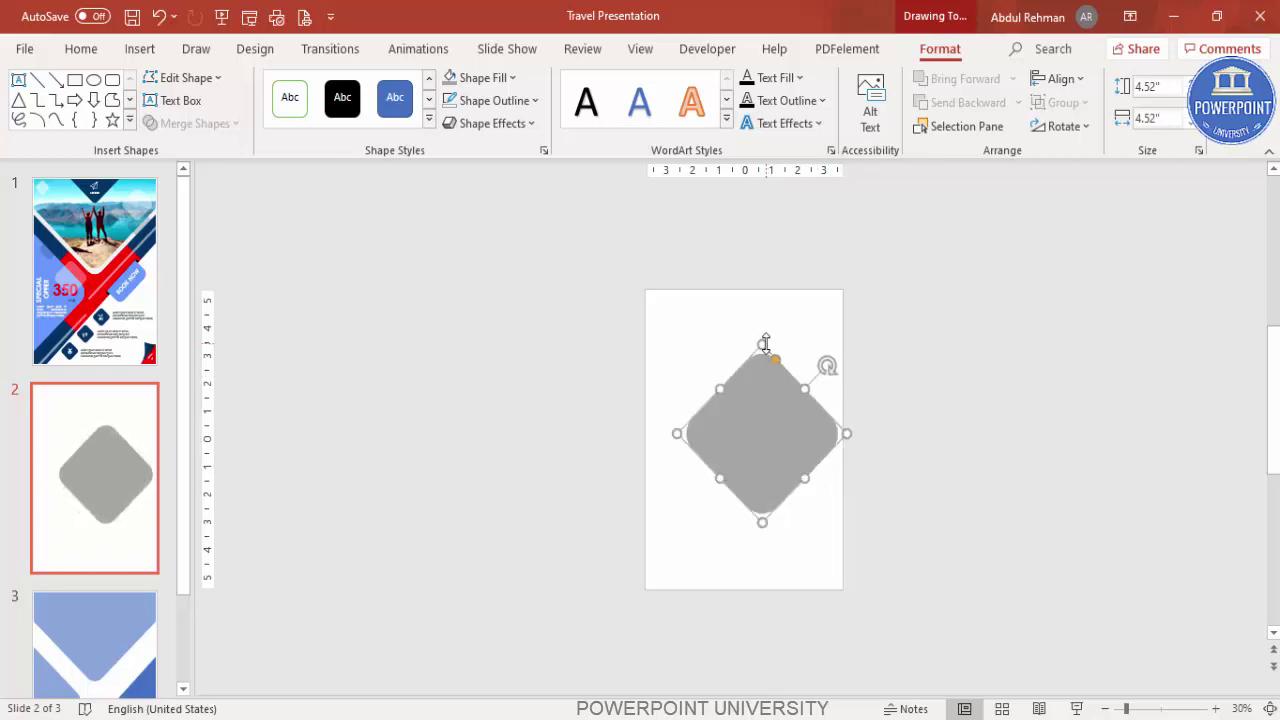
# Enlarge the grey diamond to 8.57" and set its fill transparency to 34%
pyautogui.moveTo(763, 343); pyautogui.dragTo(760, 199)
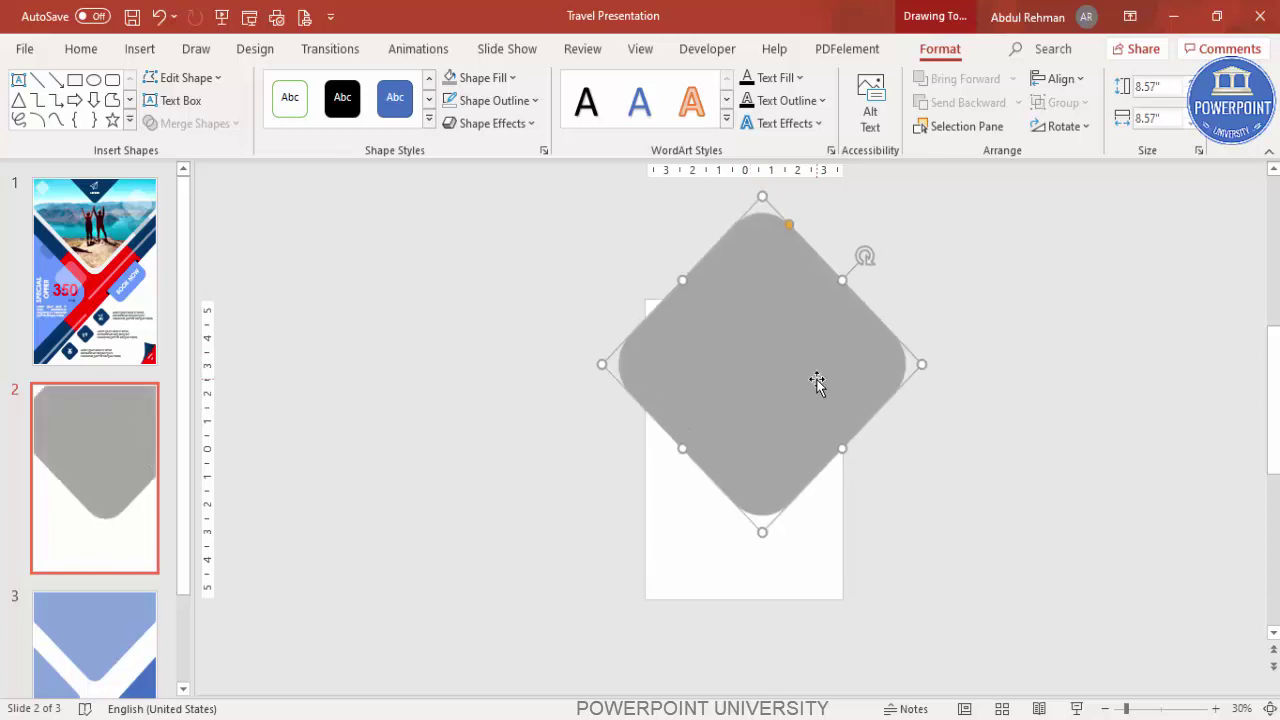
pyautogui.rightClick(816, 386)
pyautogui.press('Escape')
pyautogui.click(1048, 294)
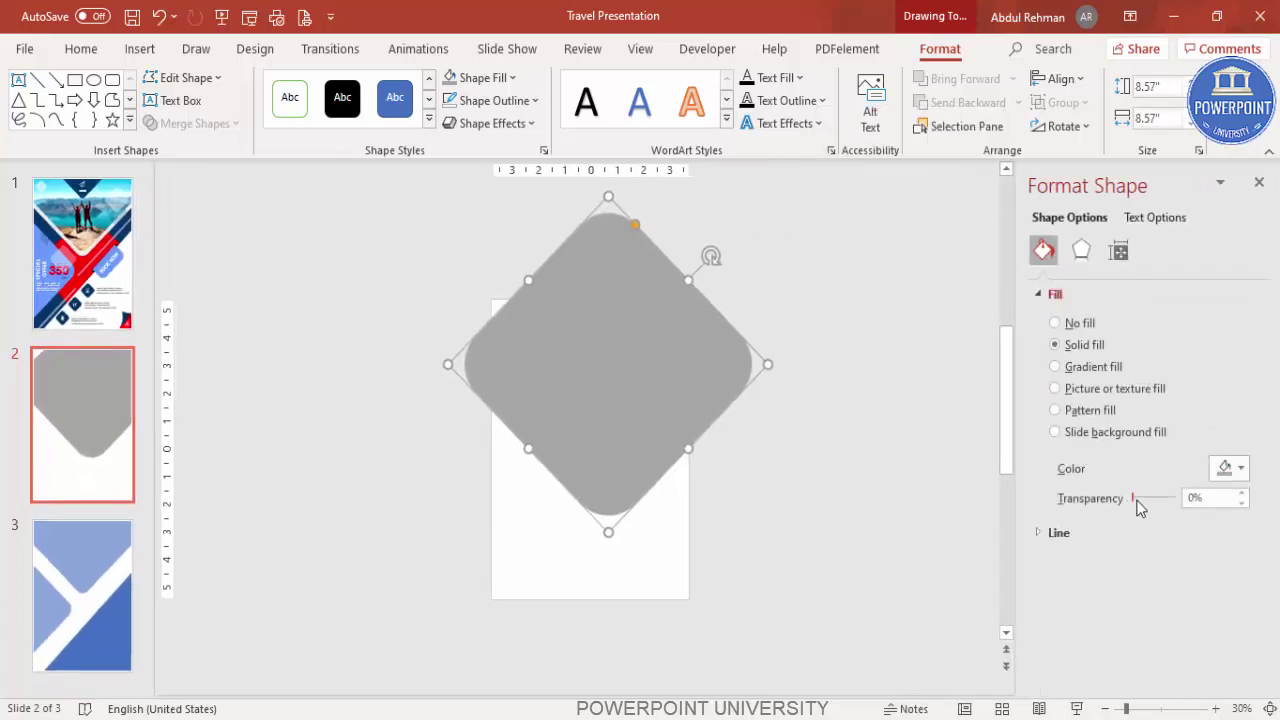
pyautogui.moveTo(1138, 501); pyautogui.dragTo(1146, 498)
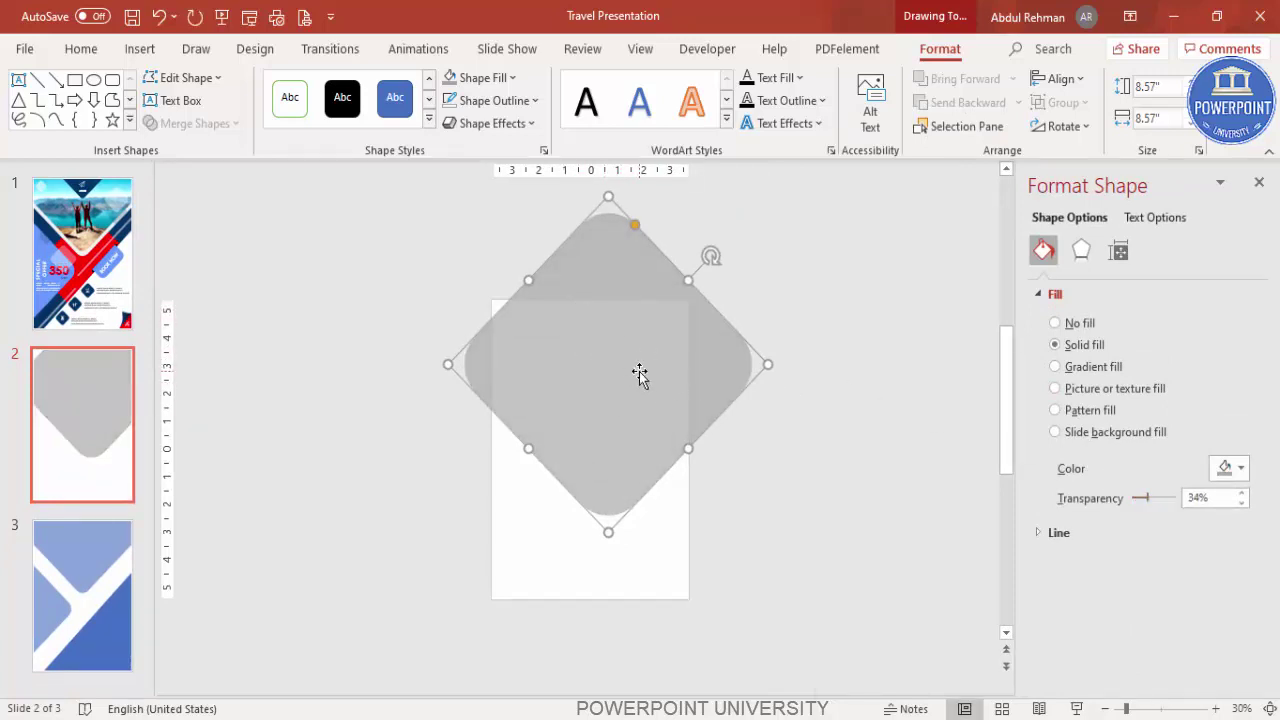
# Centre the diamond over the slide's top edge and drag a copy to the lower left
pyautogui.moveTo(600, 409); pyautogui.dragTo(588, 320)
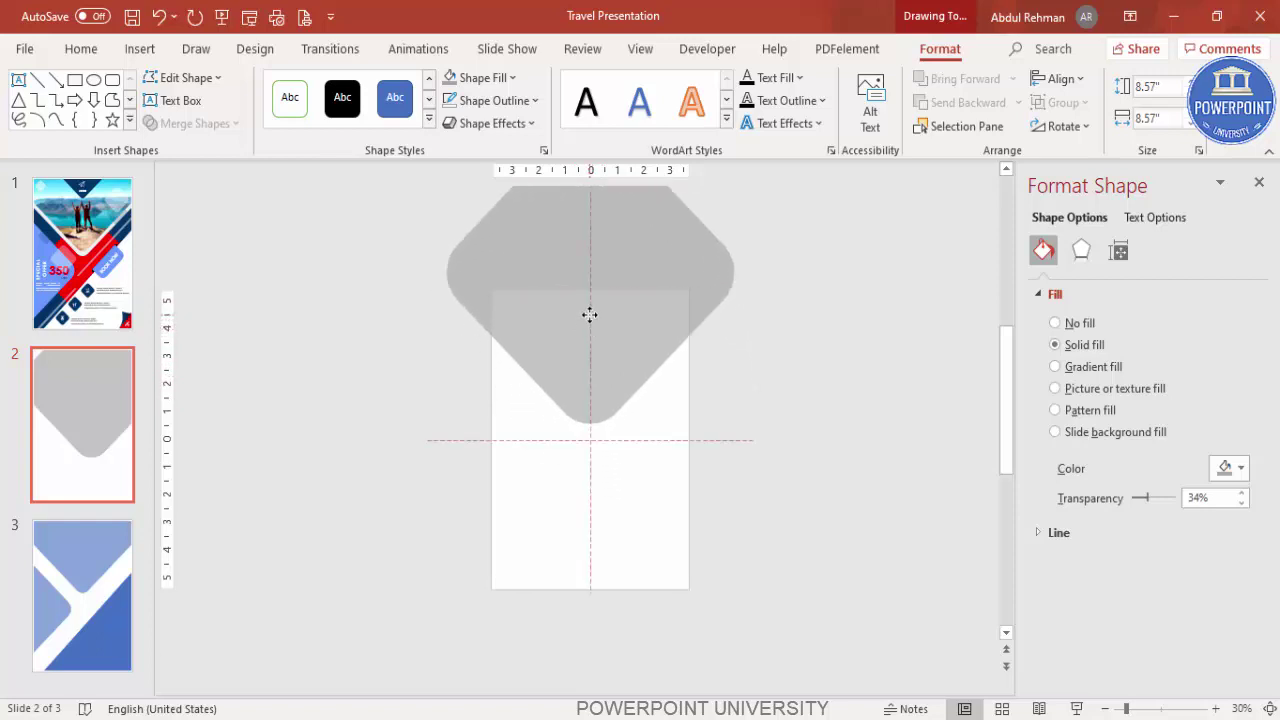
pyautogui.moveTo(590, 315); pyautogui.dragTo(574, 414)
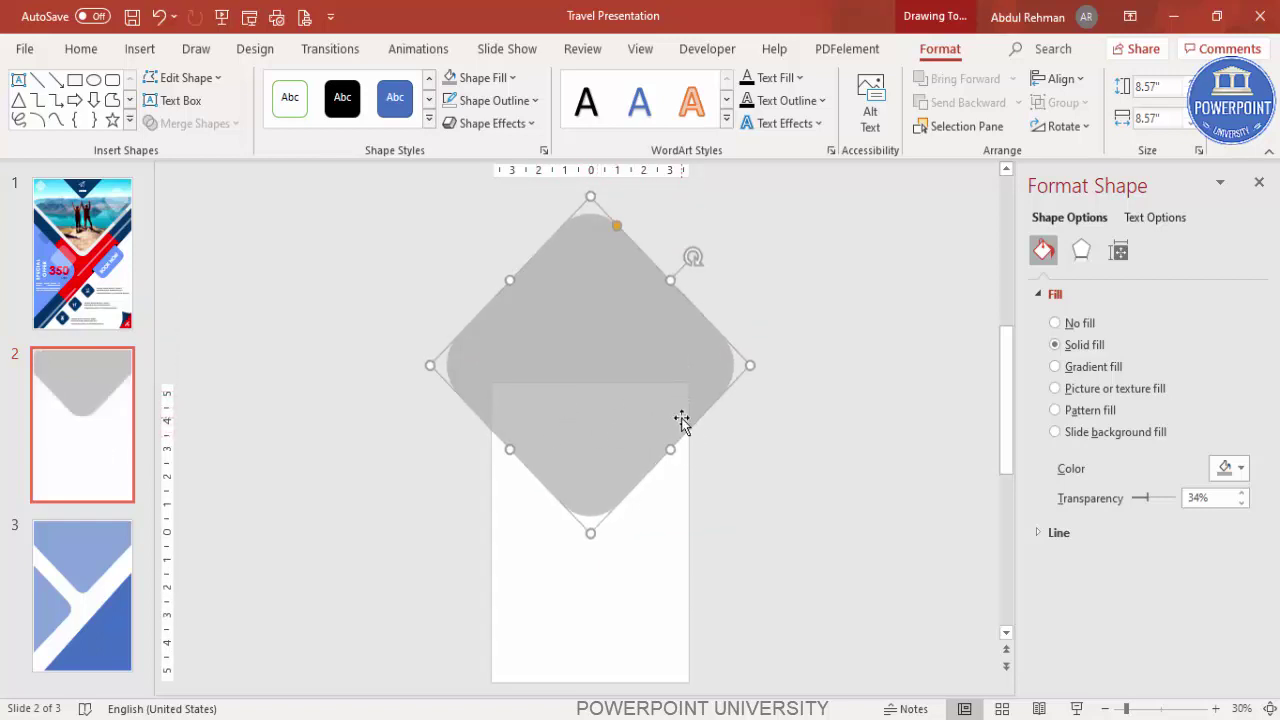
pyautogui.click(737, 446)
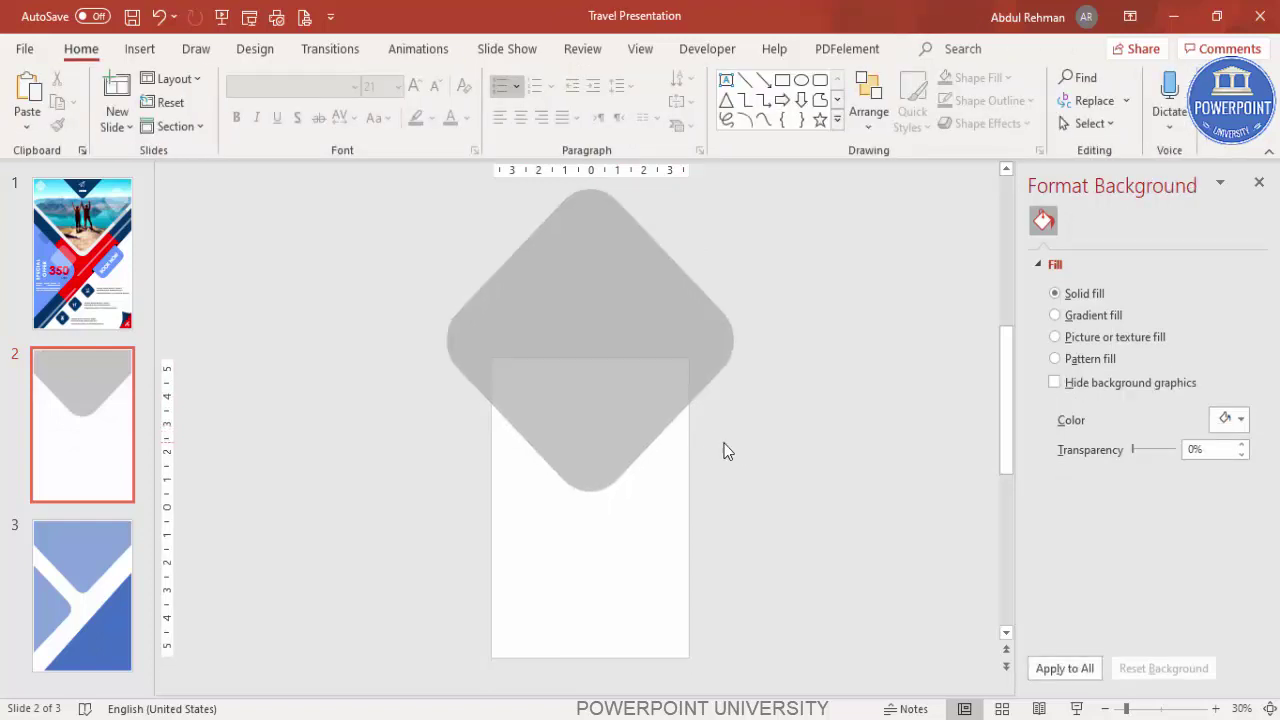
pyautogui.click(594, 356)
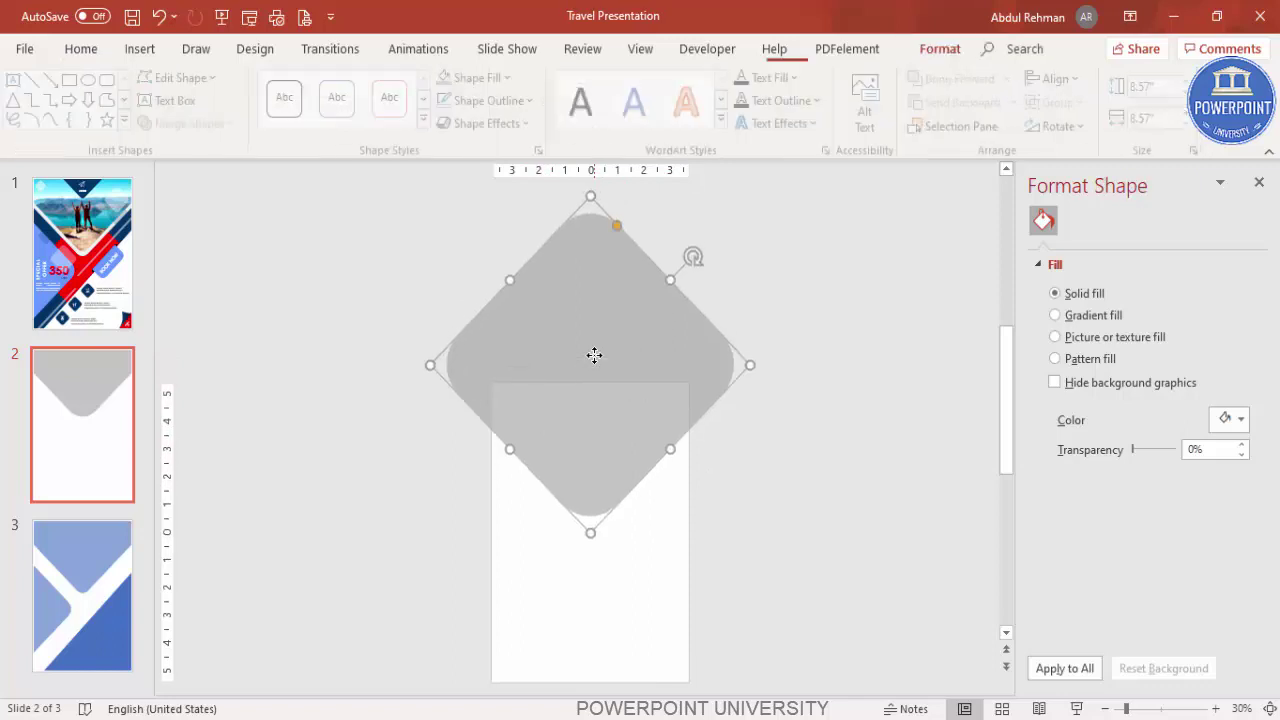
pyautogui.moveTo(594, 356); pyautogui.dragTo(441, 514)
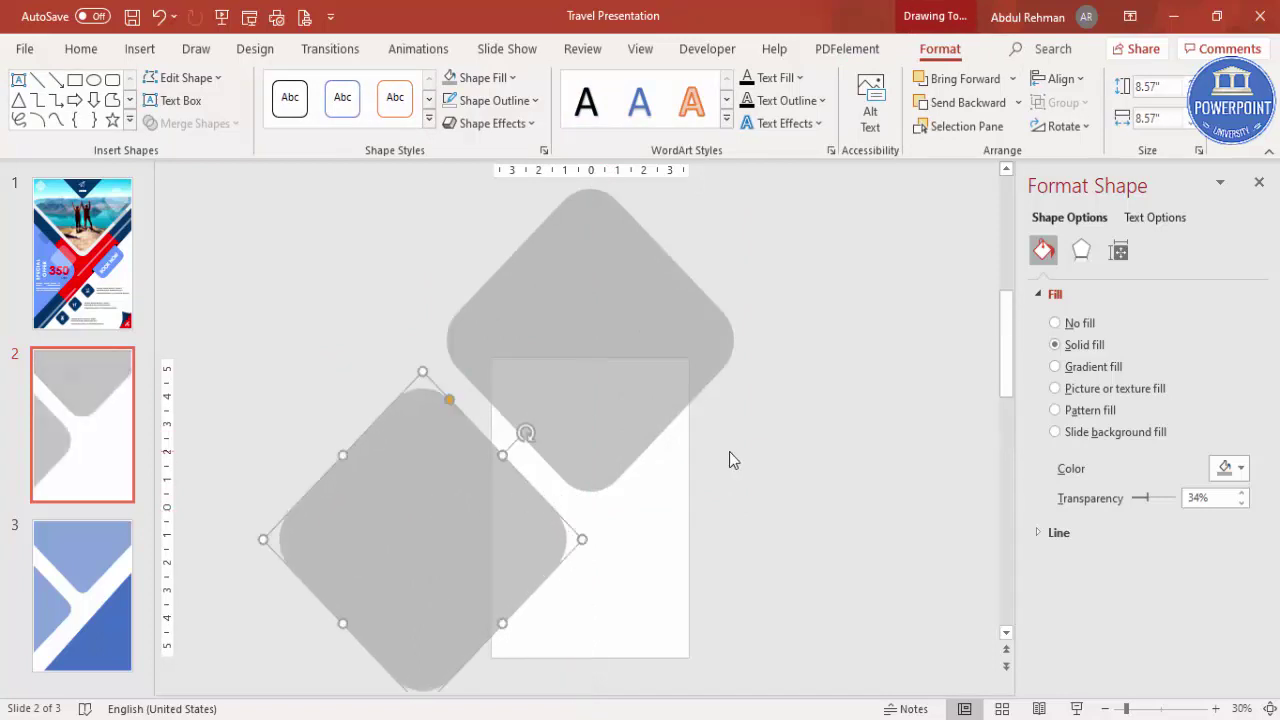
pyautogui.click(729, 451)
pyautogui.click(157, 55)
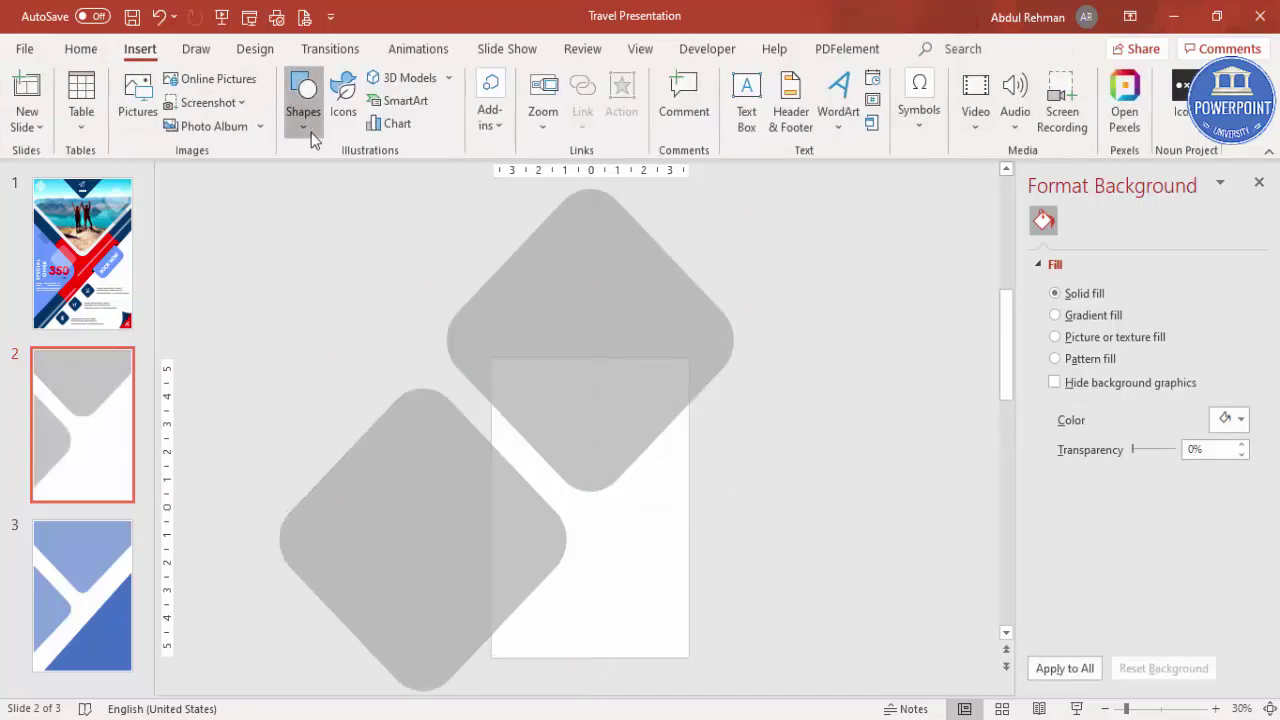
pyautogui.click(303, 100)
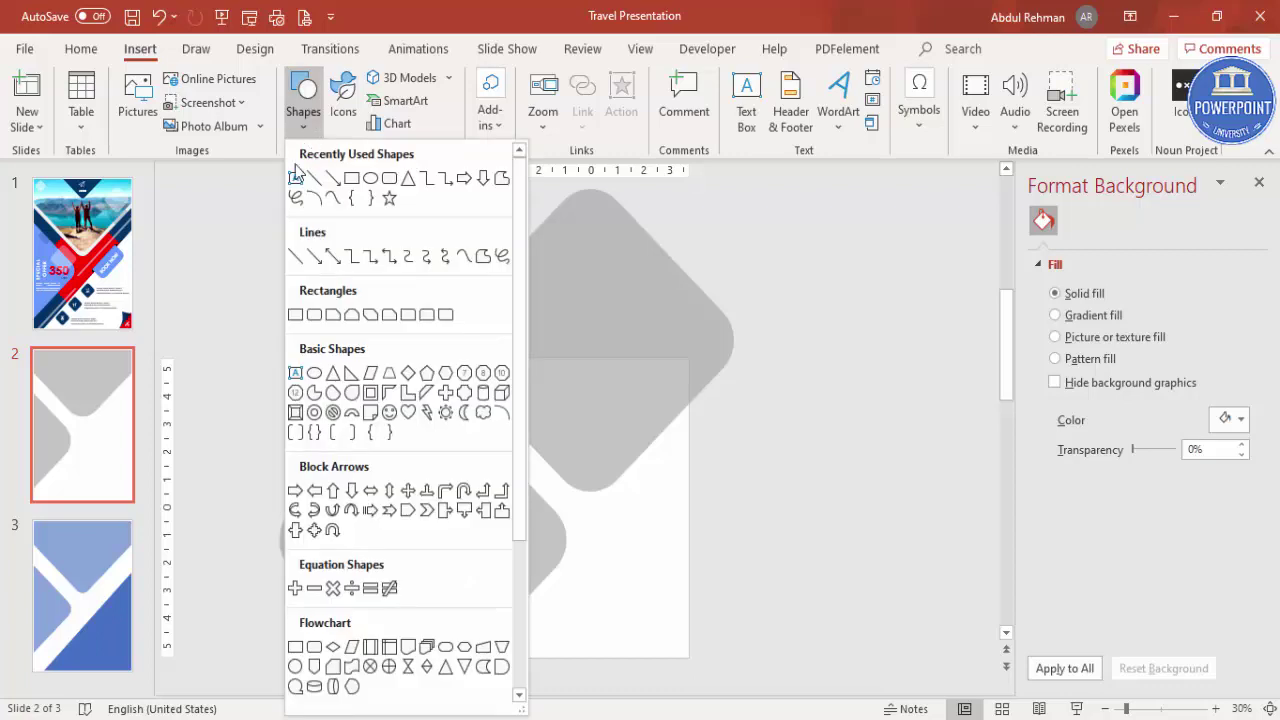
# Draw a rectangle over the slide's upper part and Intersect it with the top diamond
pyautogui.click(295, 315)
pyautogui.moveTo(491, 357); pyautogui.dragTo(688, 558)
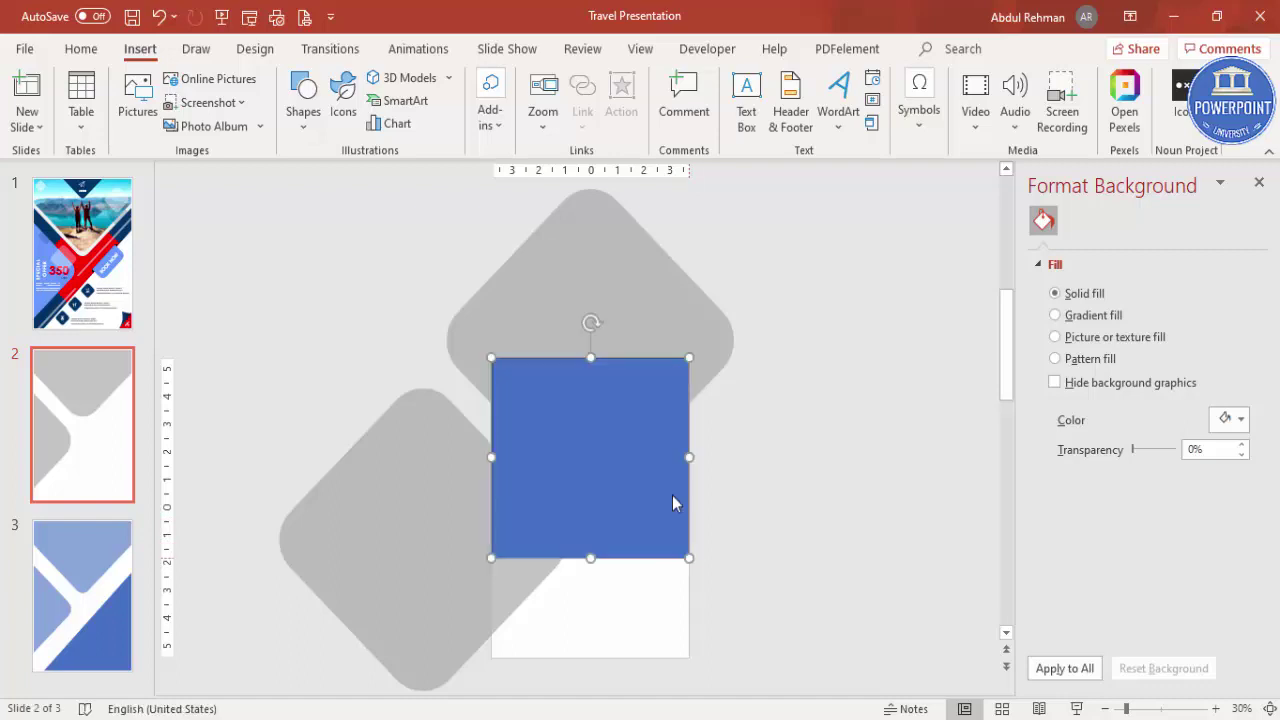
pyautogui.click(635, 256)
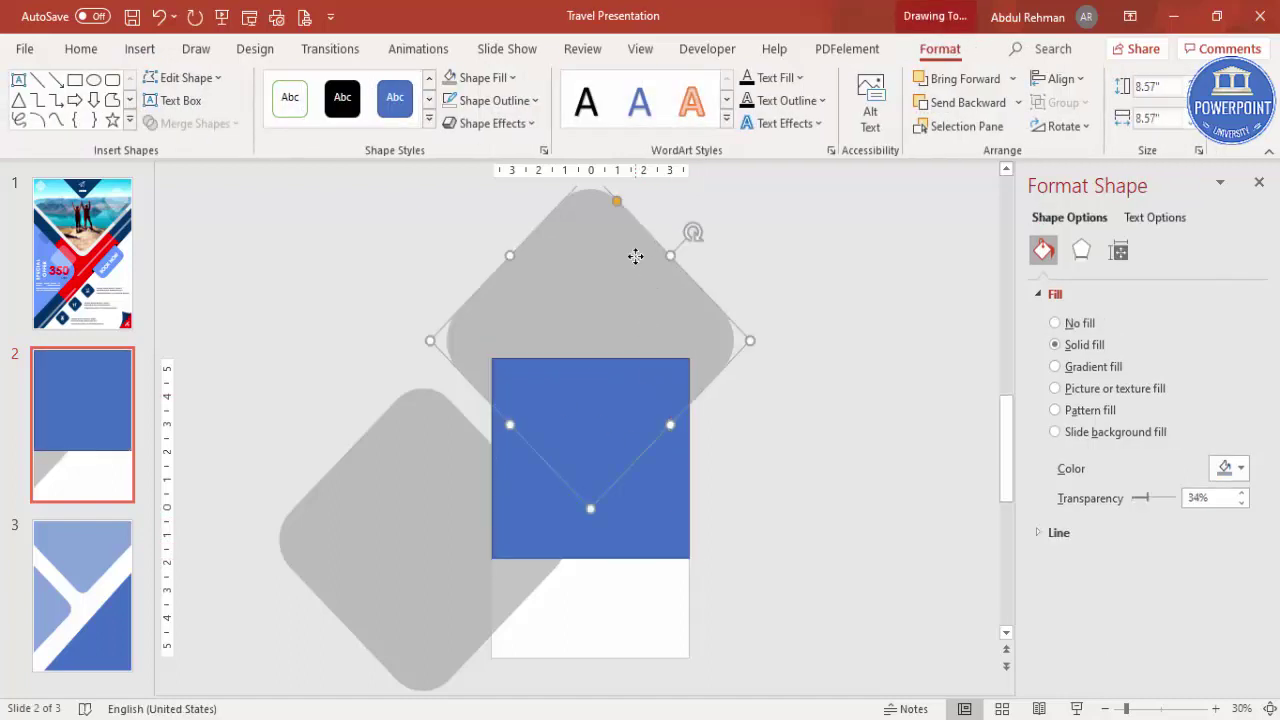
pyautogui.keyDown('shift'); pyautogui.click(656, 492); pyautogui.keyUp('shift')
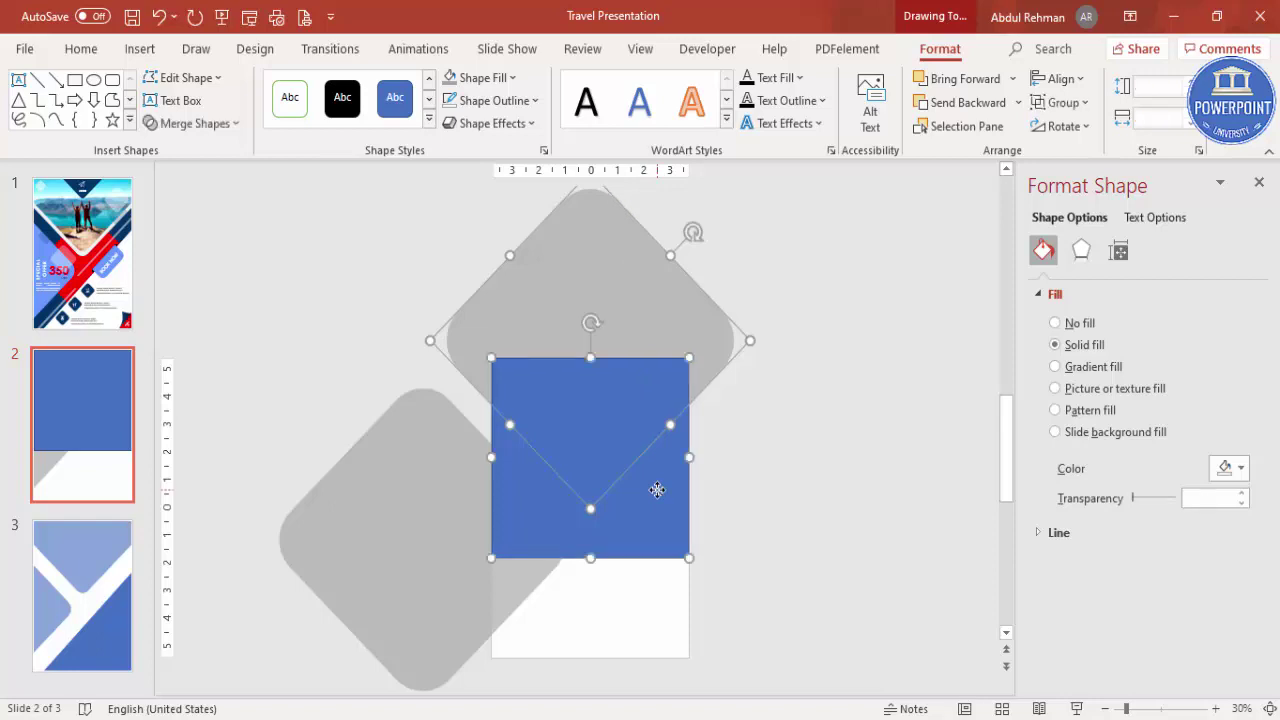
pyautogui.click(192, 125)
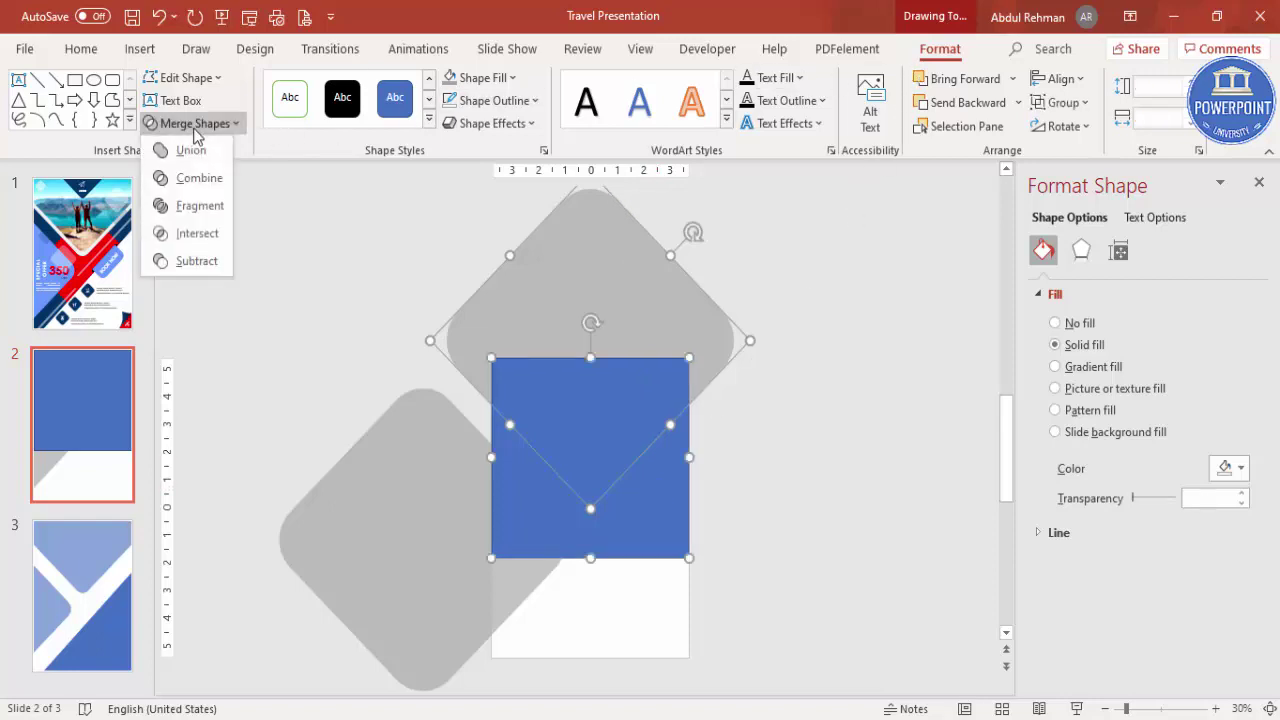
pyautogui.click(203, 241)
pyautogui.scroll(-1, 588, 347)
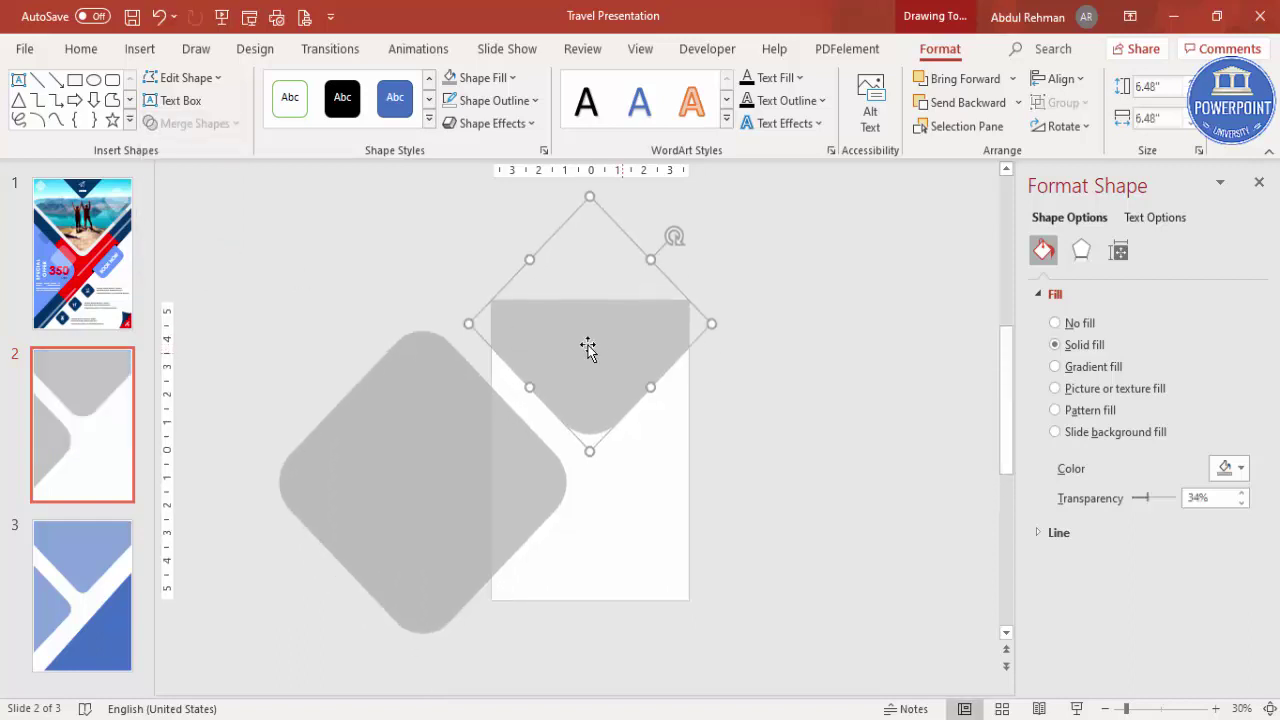
pyautogui.click(758, 377)
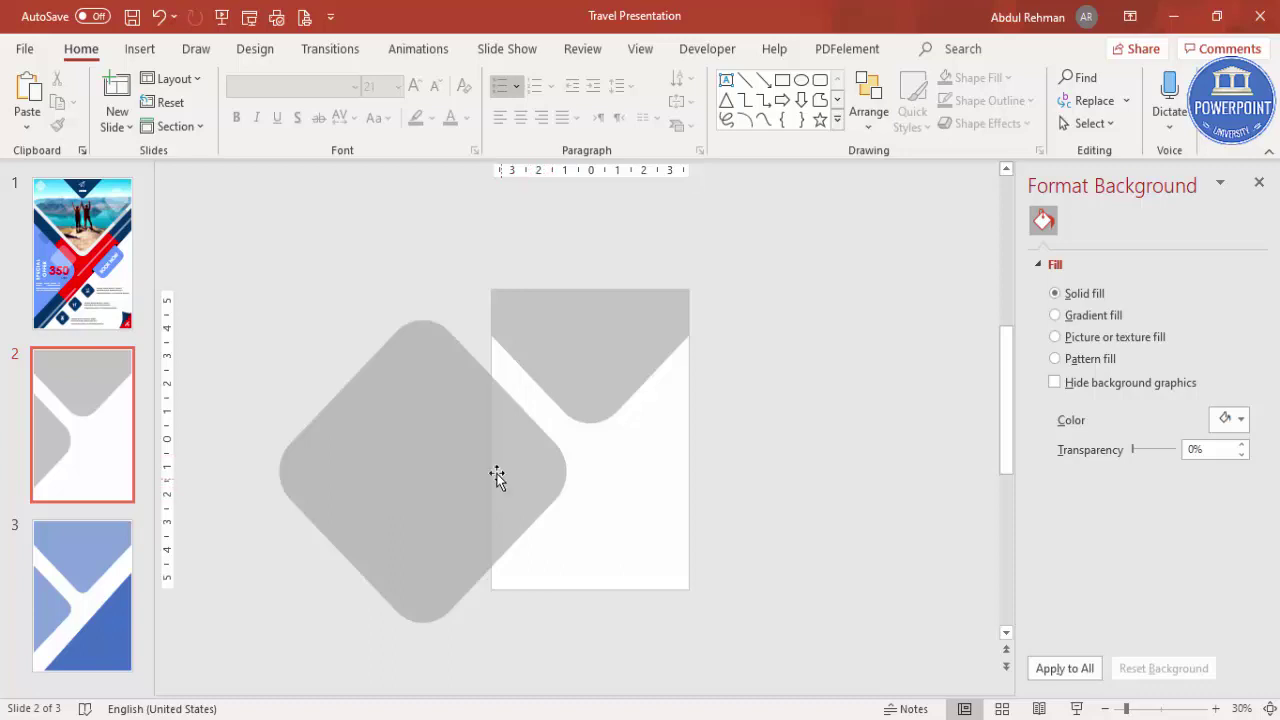
# Draw a rectangle over the left area and Intersect it with the lower diamond, leaving a grey wedge
pyautogui.click(140, 50)
pyautogui.click(293, 129)
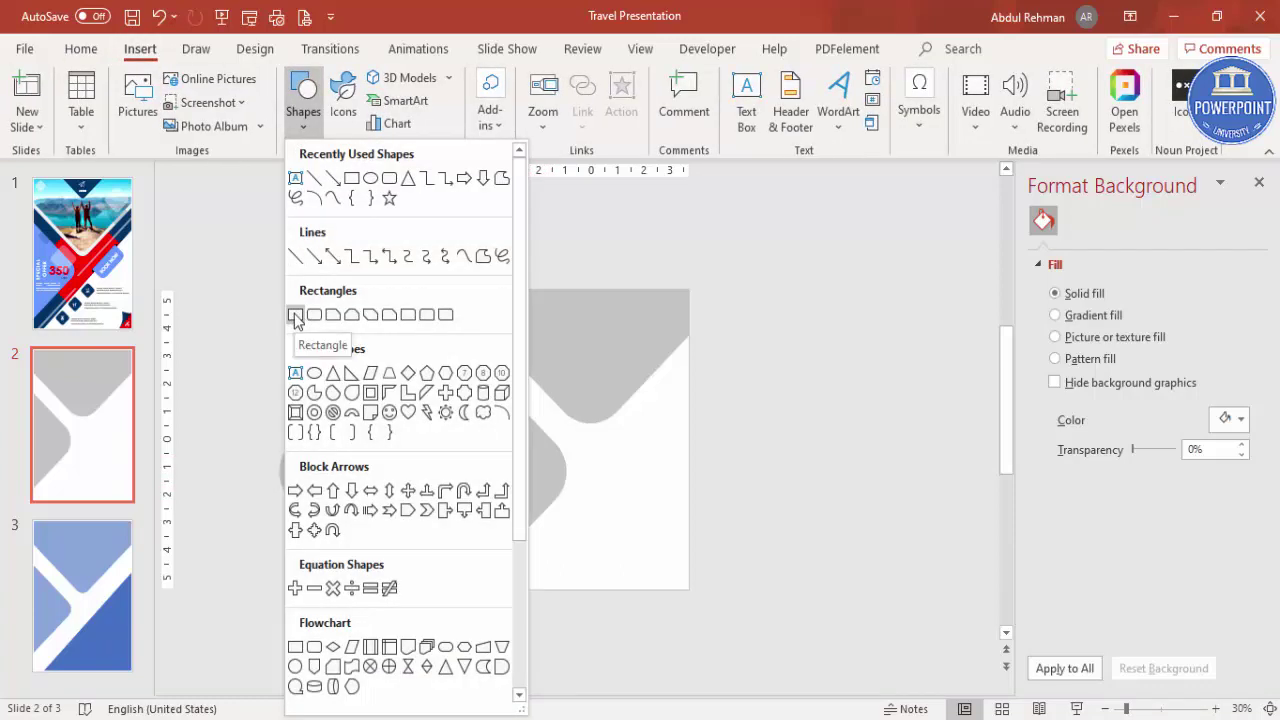
pyautogui.click(295, 316)
pyautogui.moveTo(492, 345); pyautogui.dragTo(638, 594)
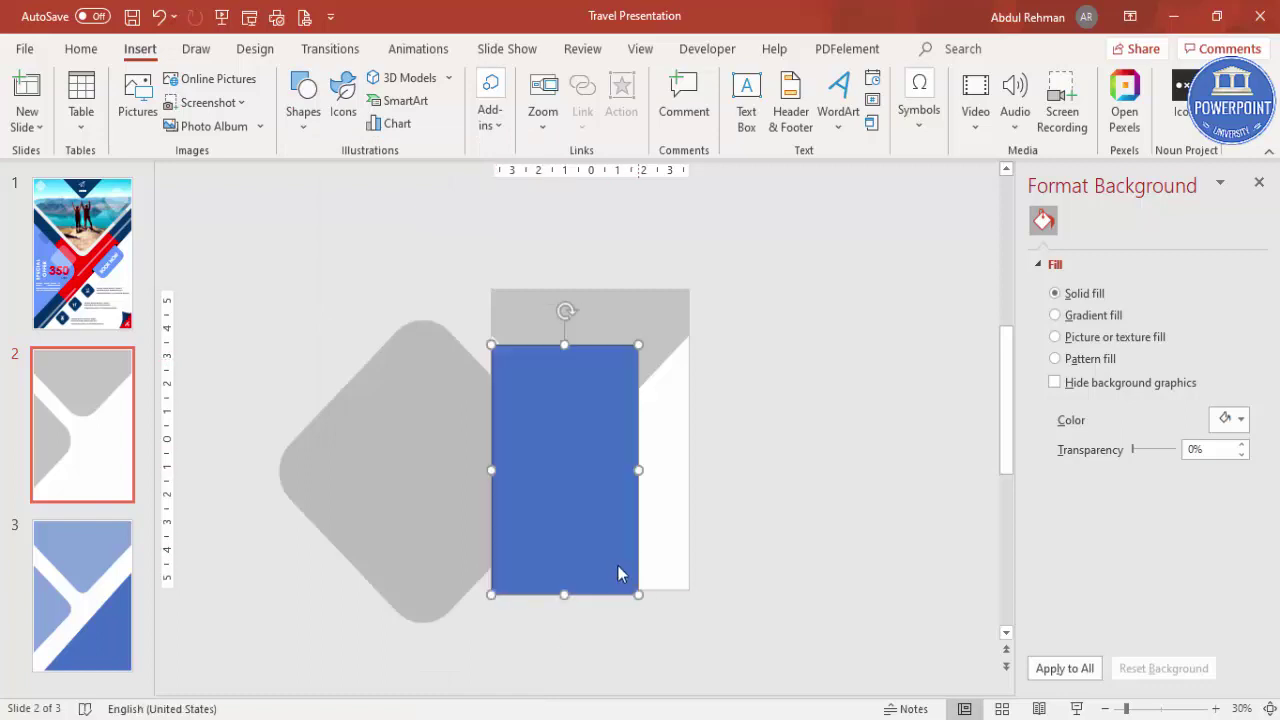
pyautogui.click(435, 388)
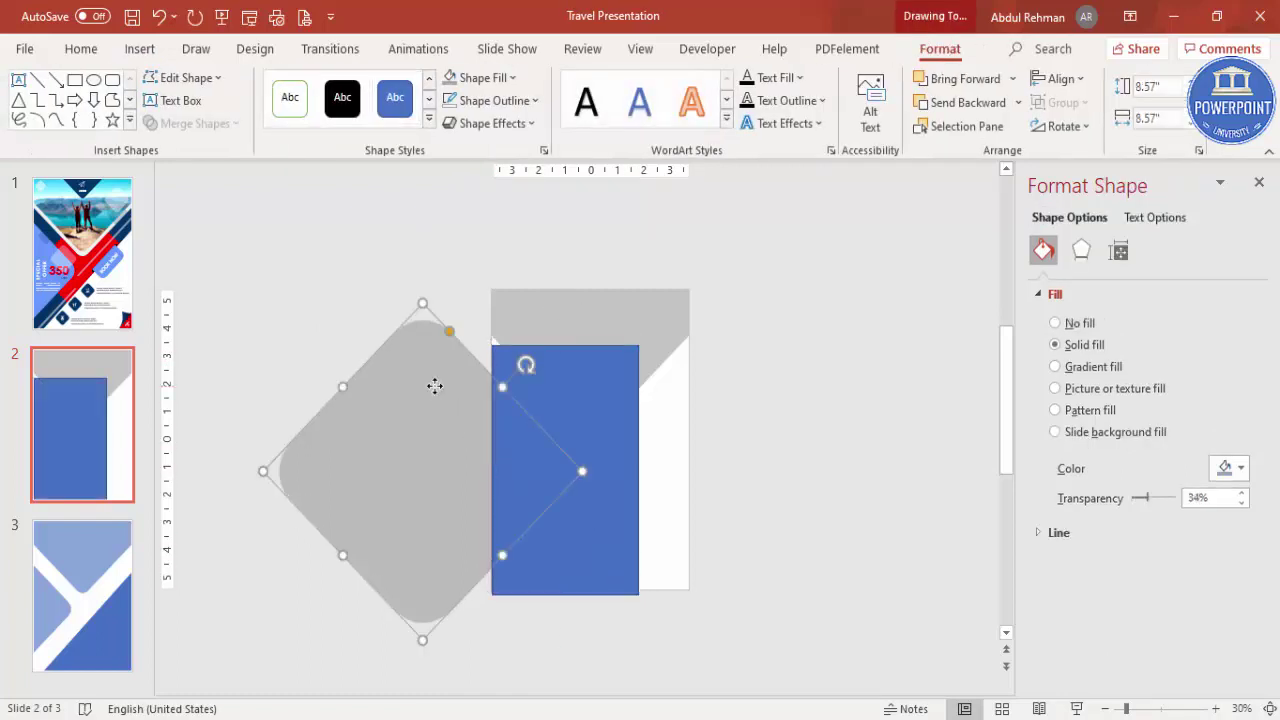
pyautogui.keyDown('shift'); pyautogui.click(598, 390); pyautogui.keyUp('shift')
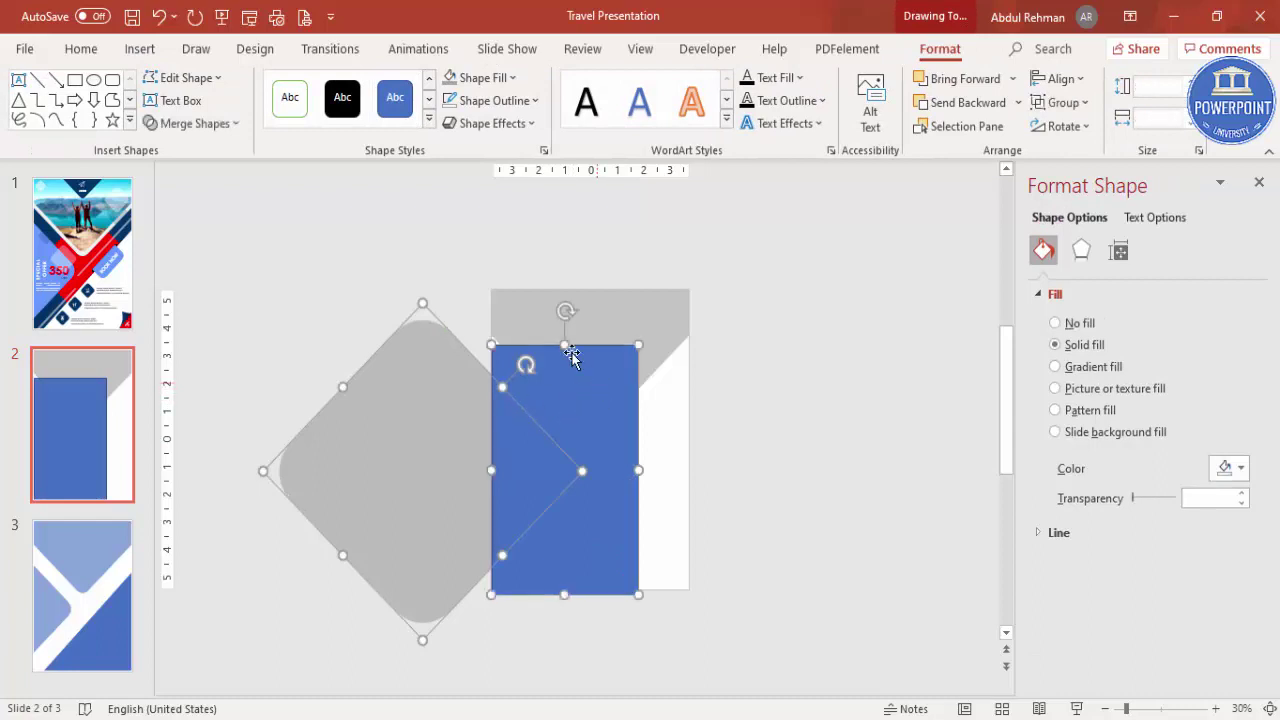
pyautogui.click(228, 128)
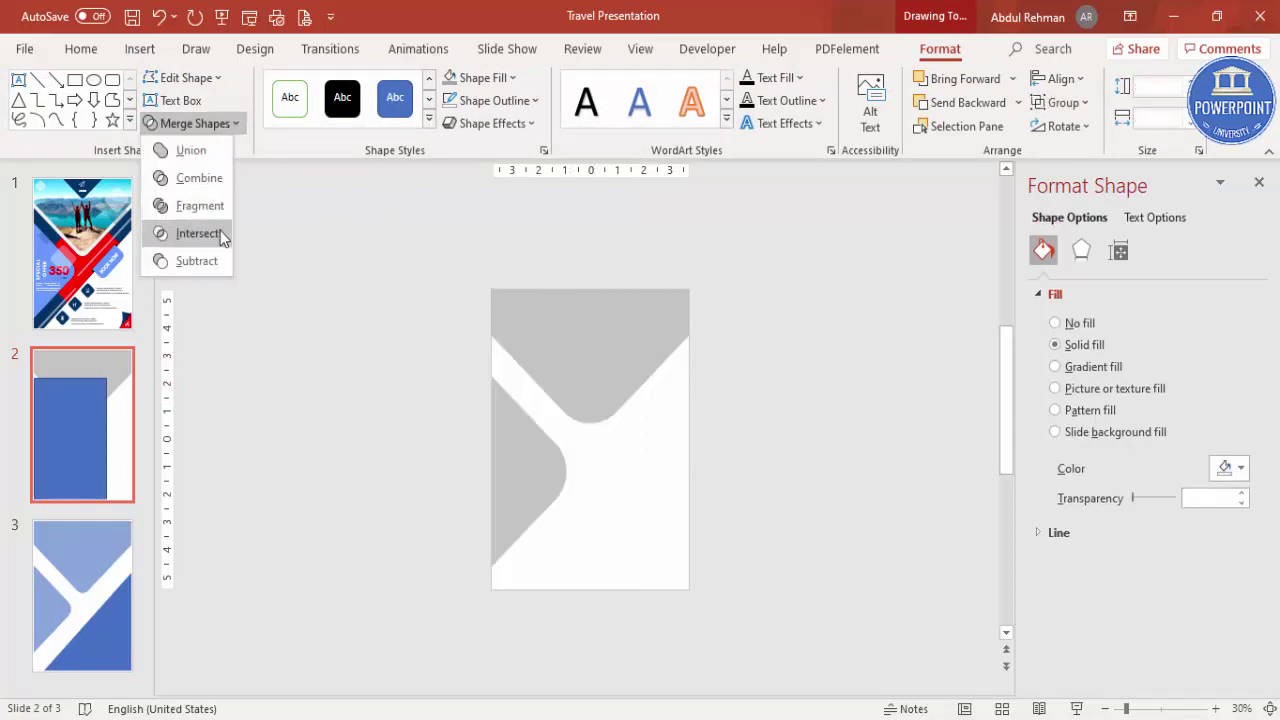
pyautogui.click(222, 236)
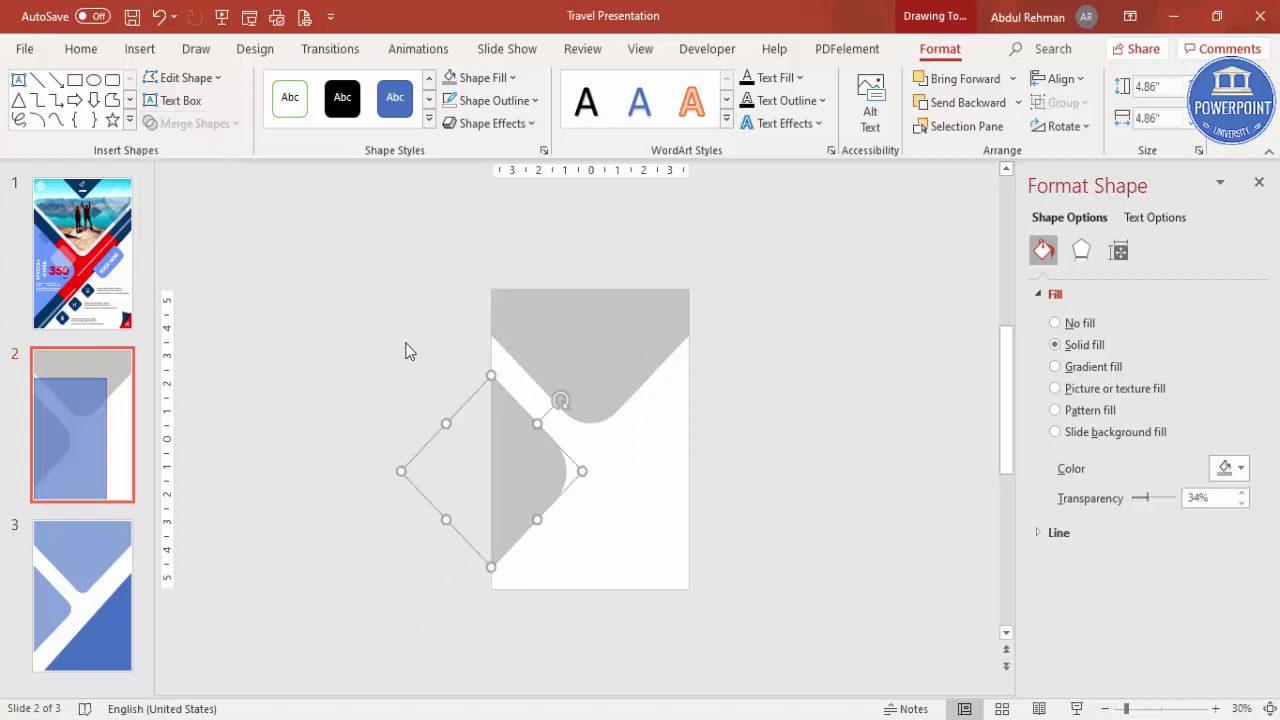
pyautogui.click(720, 390)
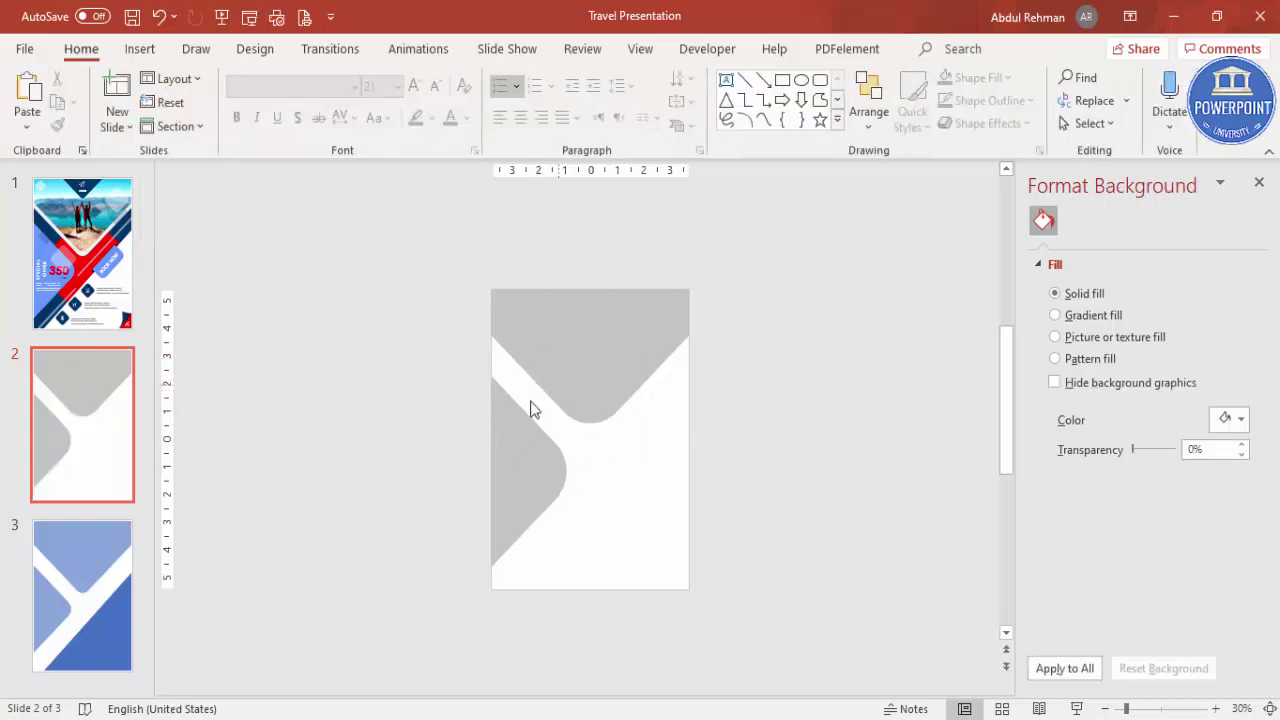
pyautogui.click(140, 48)
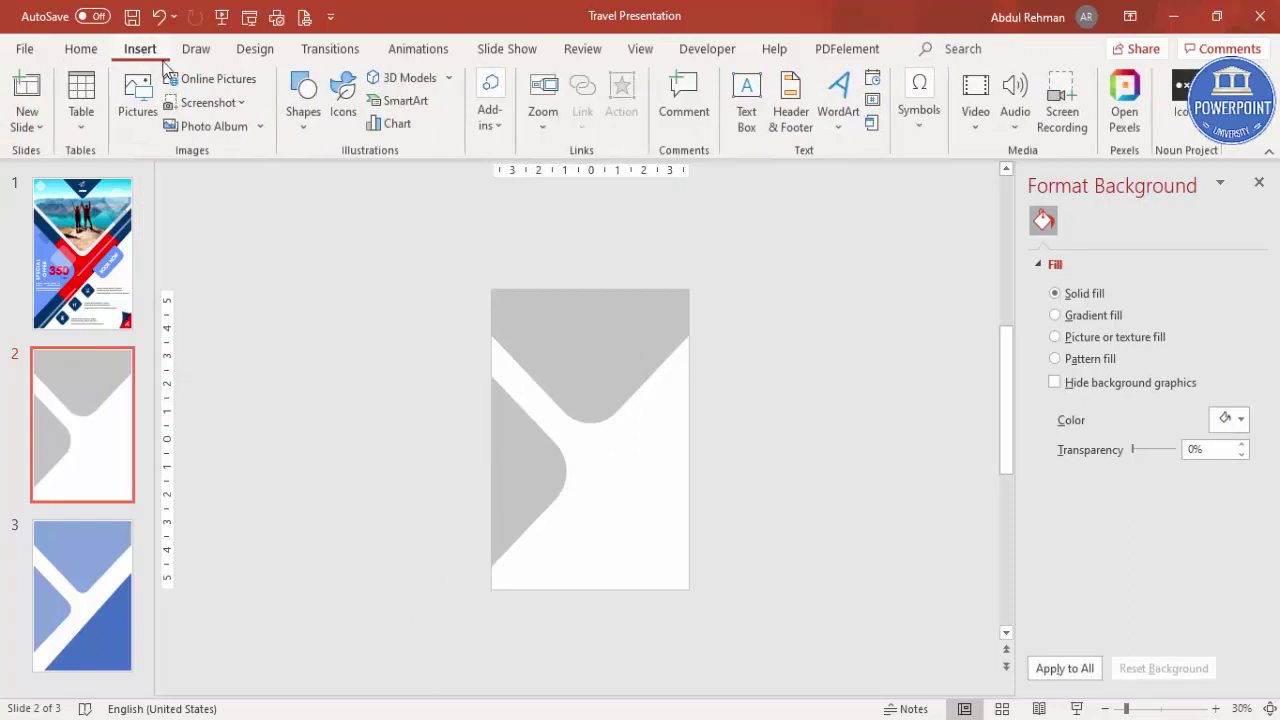
# Draw a right triangle in the lower right with no outline, flipped horizontally
pyautogui.click(308, 134)
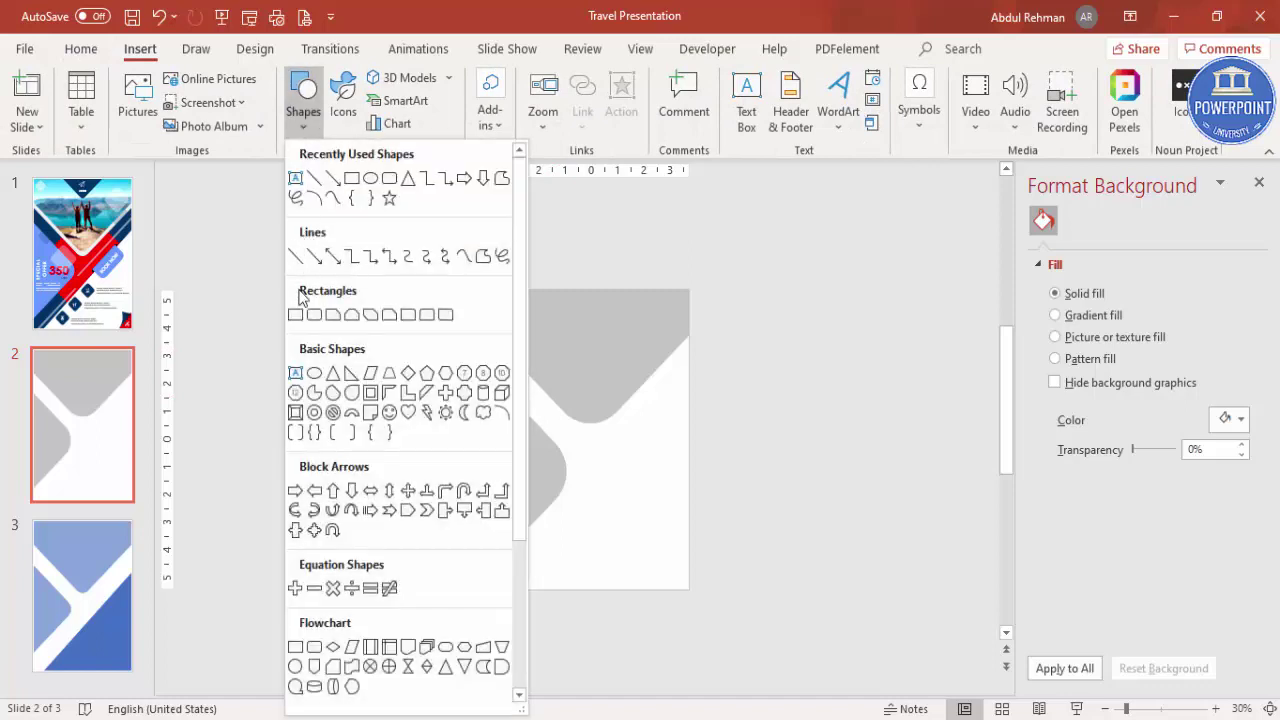
pyautogui.click(352, 374)
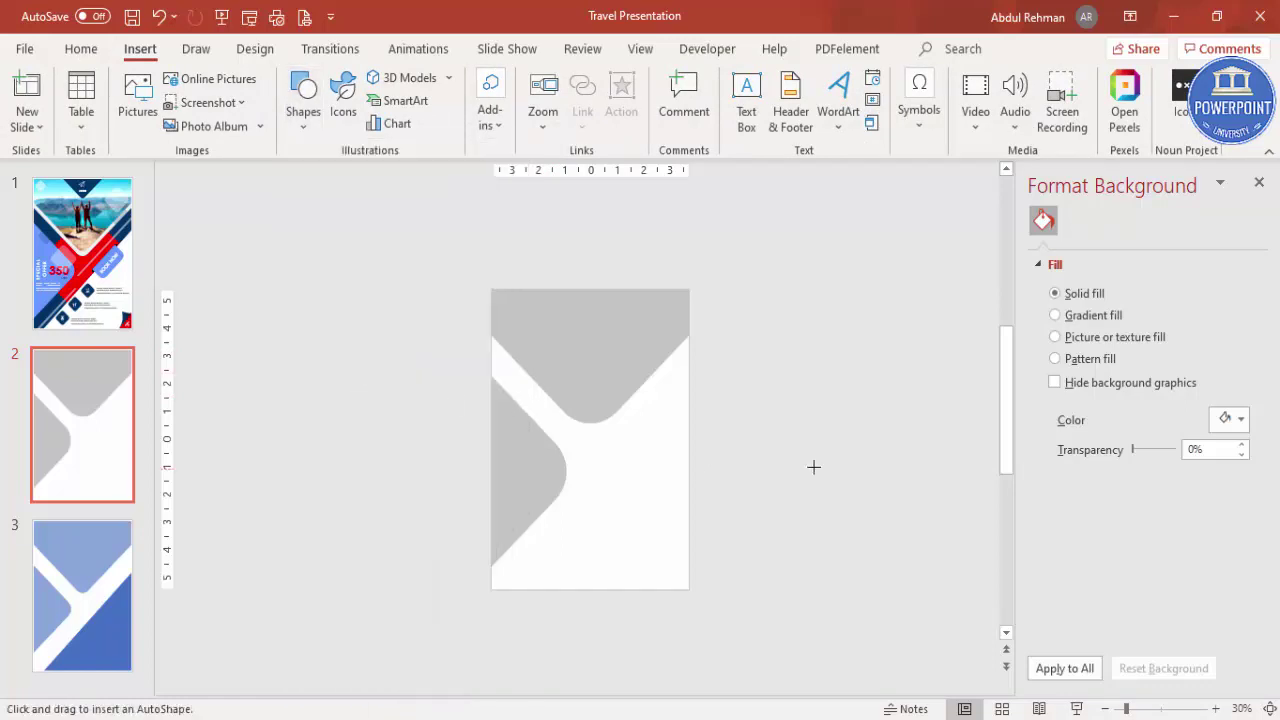
pyautogui.moveTo(688, 424); pyautogui.dragTo(599, 590)
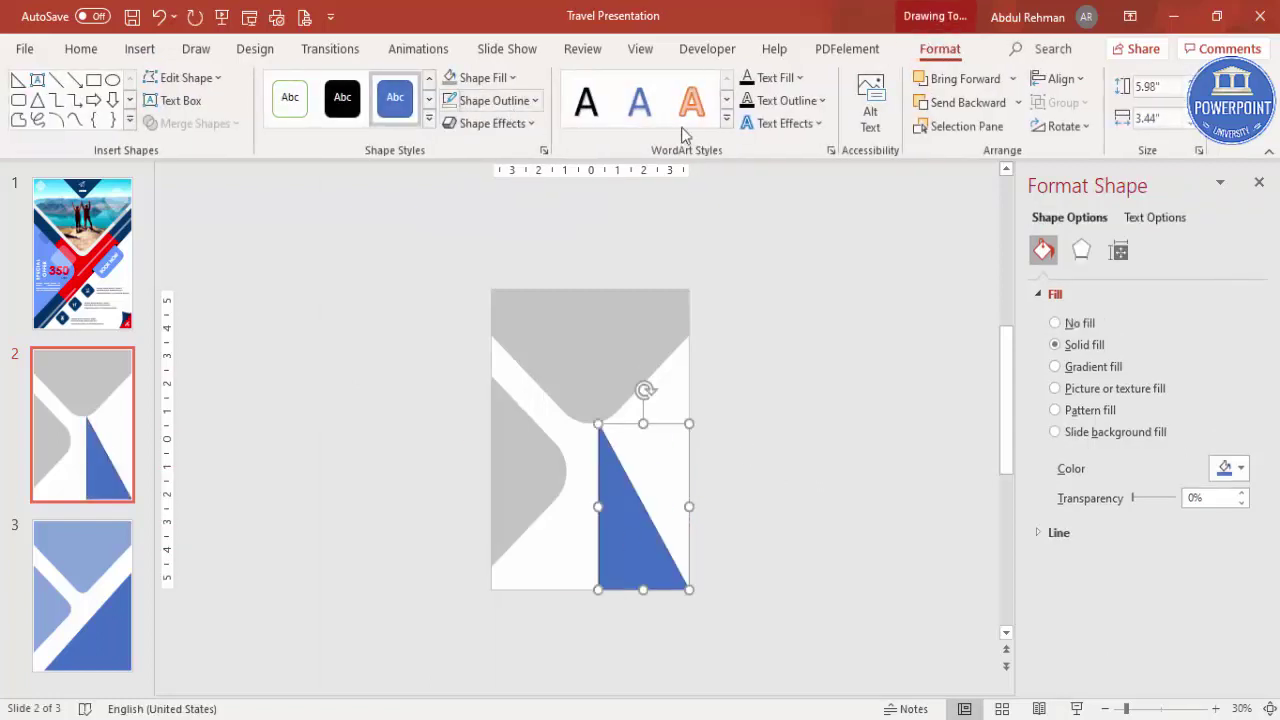
pyautogui.click(495, 101)
pyautogui.click(500, 371)
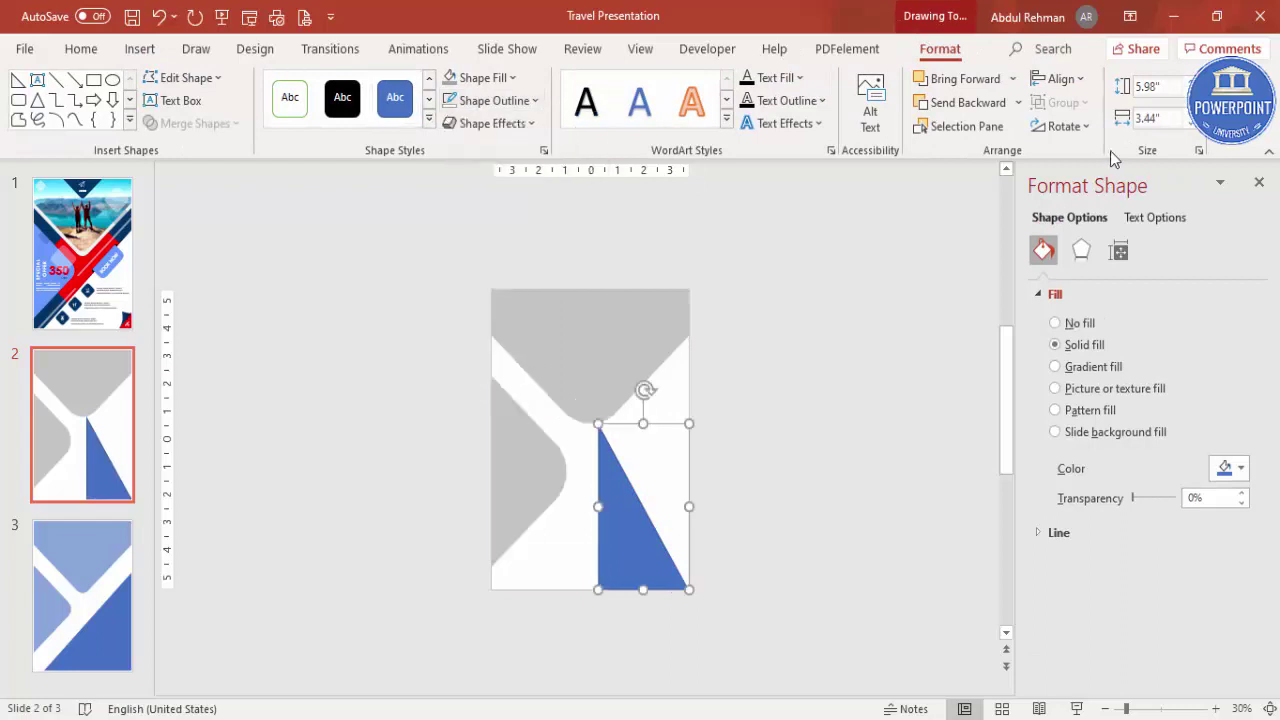
pyautogui.click(1070, 132)
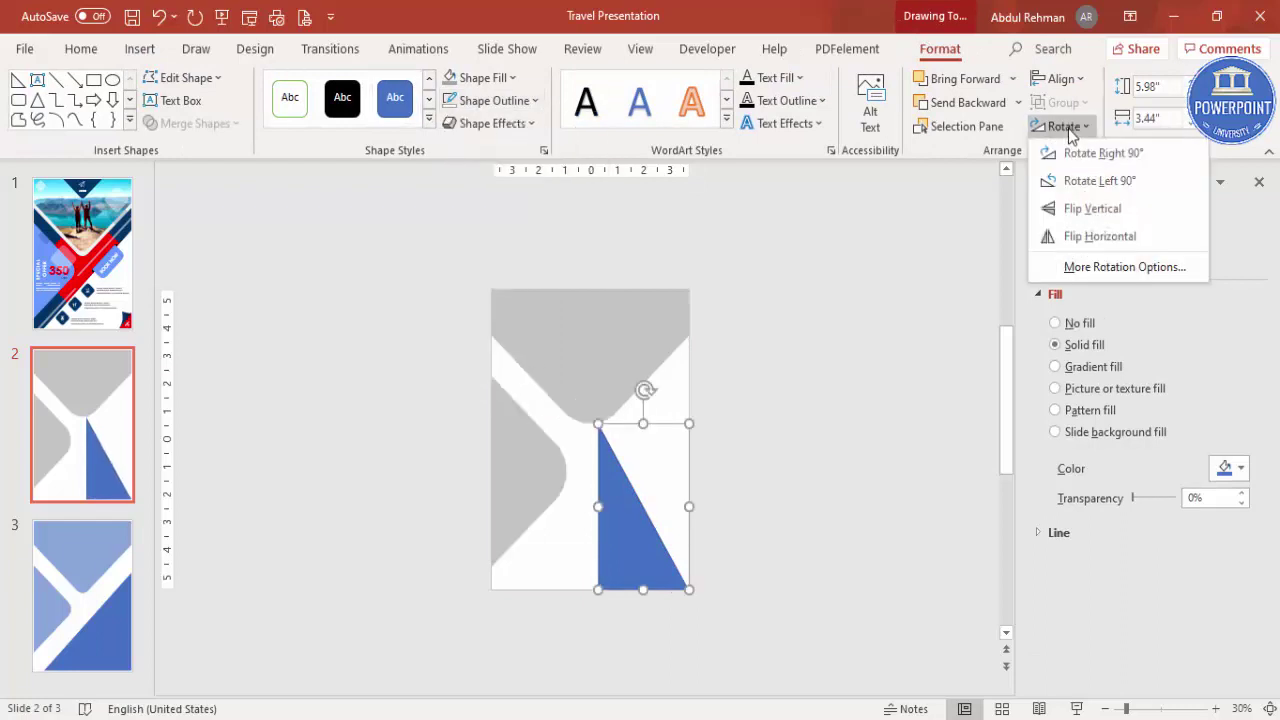
pyautogui.click(1114, 238)
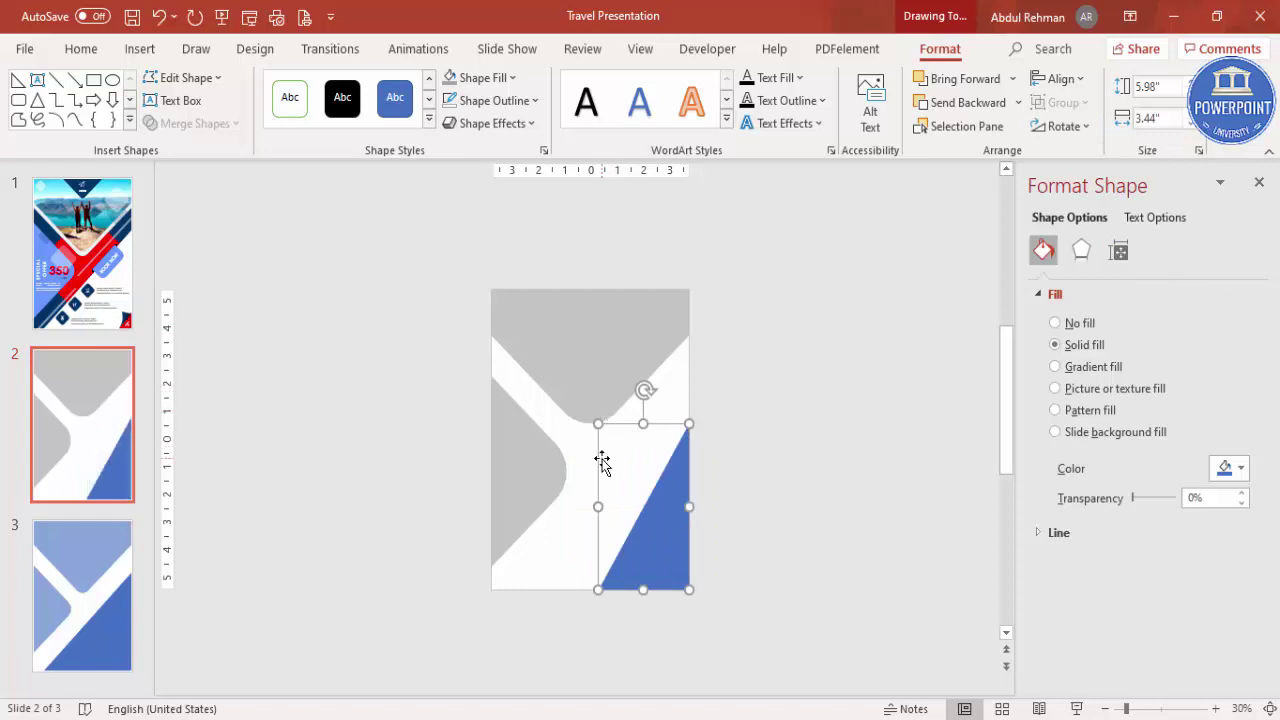
# Enlarge the blue triangle to 7.71" by 6.88" so it fills the lower right
pyautogui.moveTo(598, 590); pyautogui.dragTo(517, 590)
pyautogui.moveTo(603, 420); pyautogui.dragTo(607, 376)
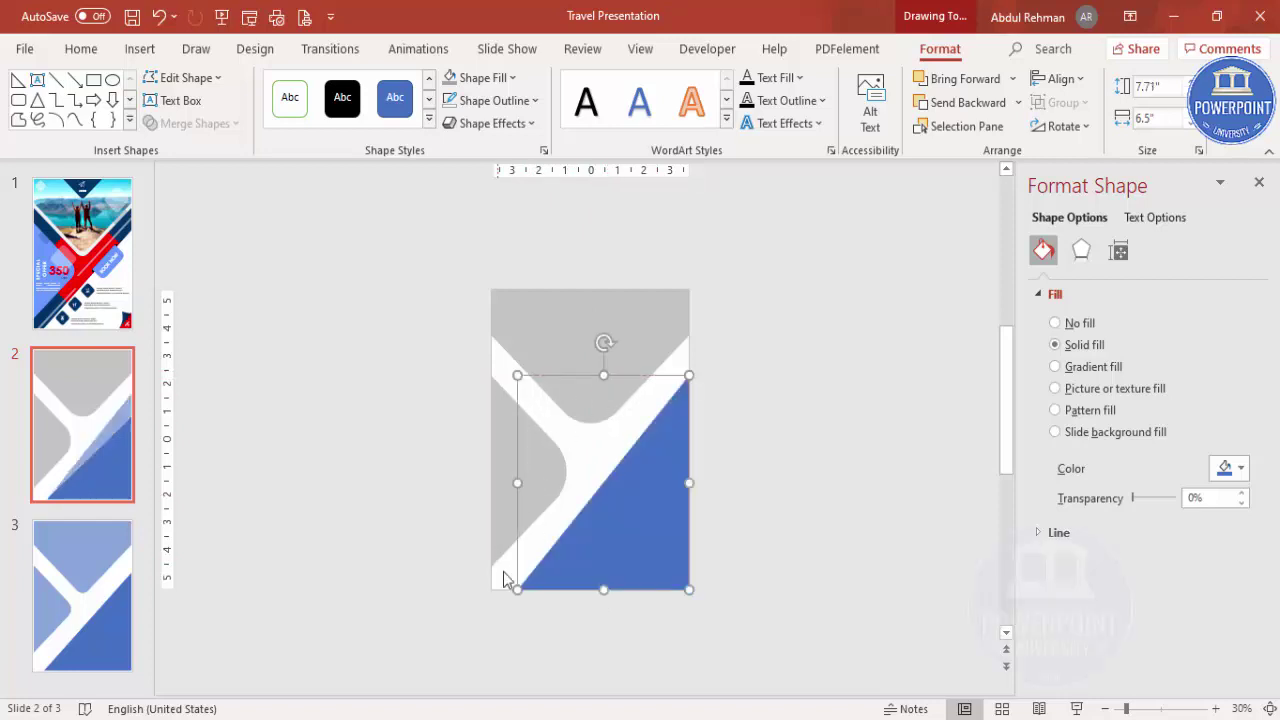
pyautogui.moveTo(511, 482); pyautogui.dragTo(503, 481)
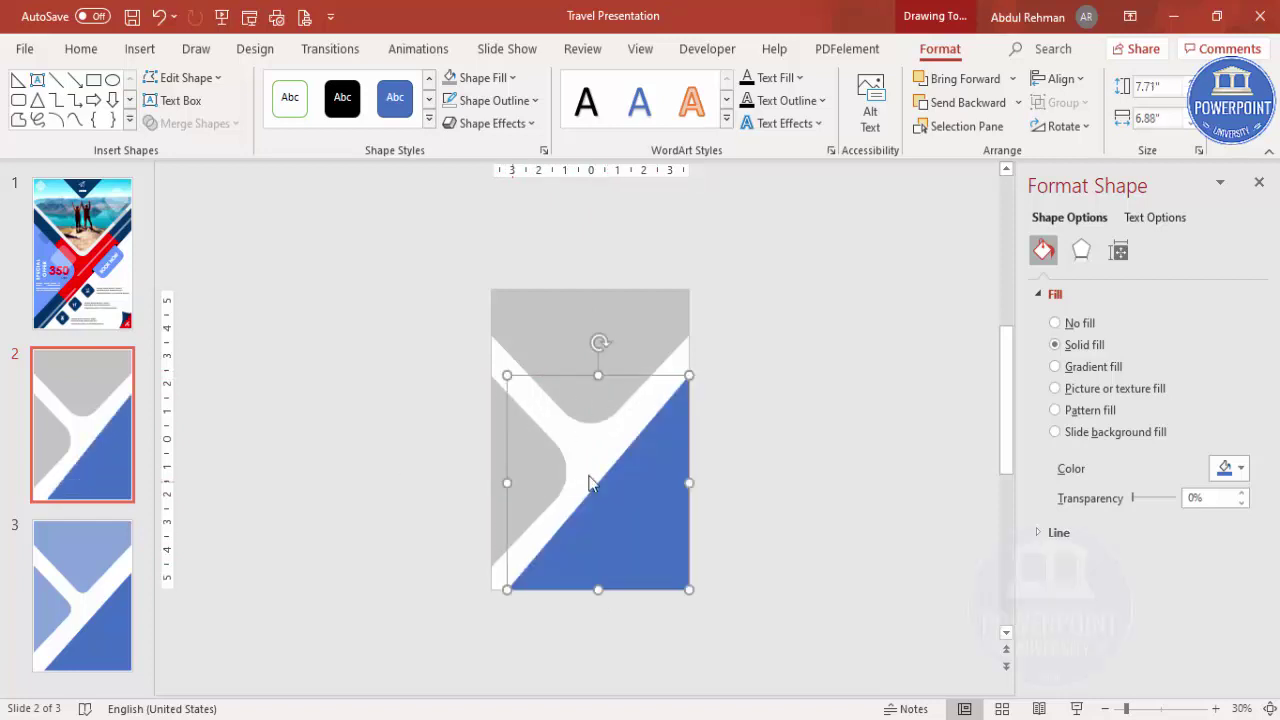
pyautogui.click(791, 400)
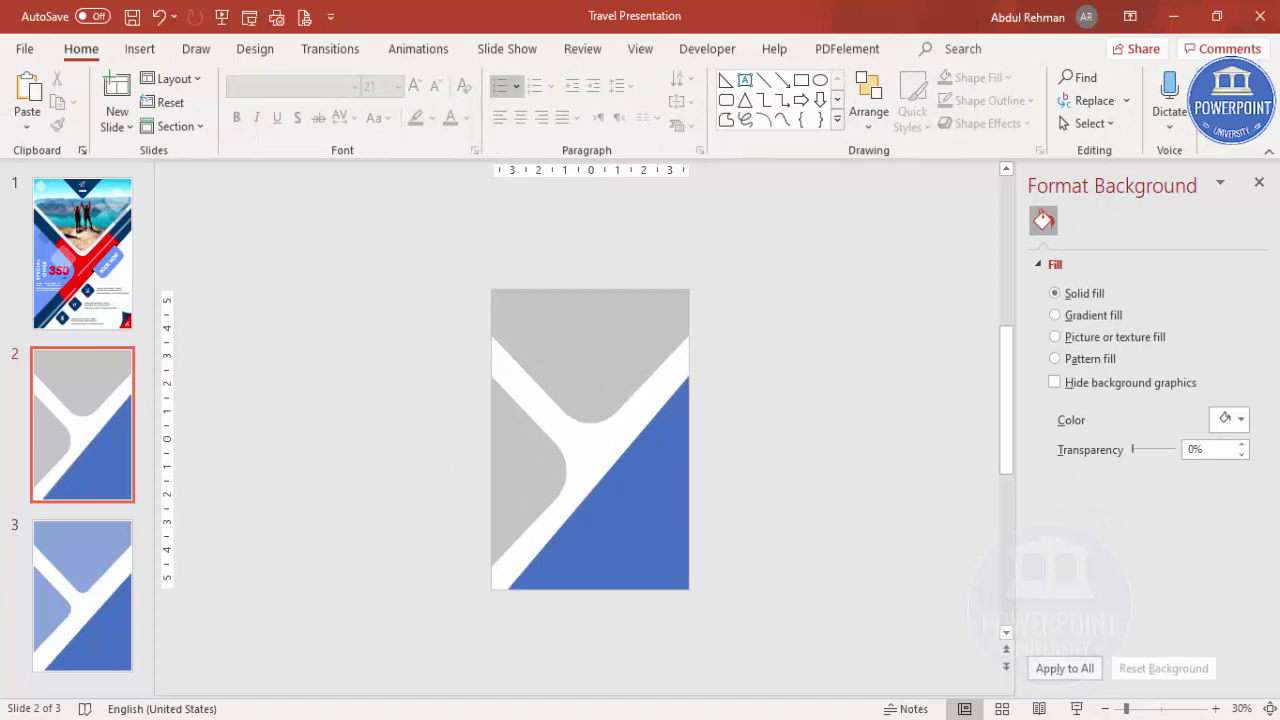
pyautogui.click(1266, 708)
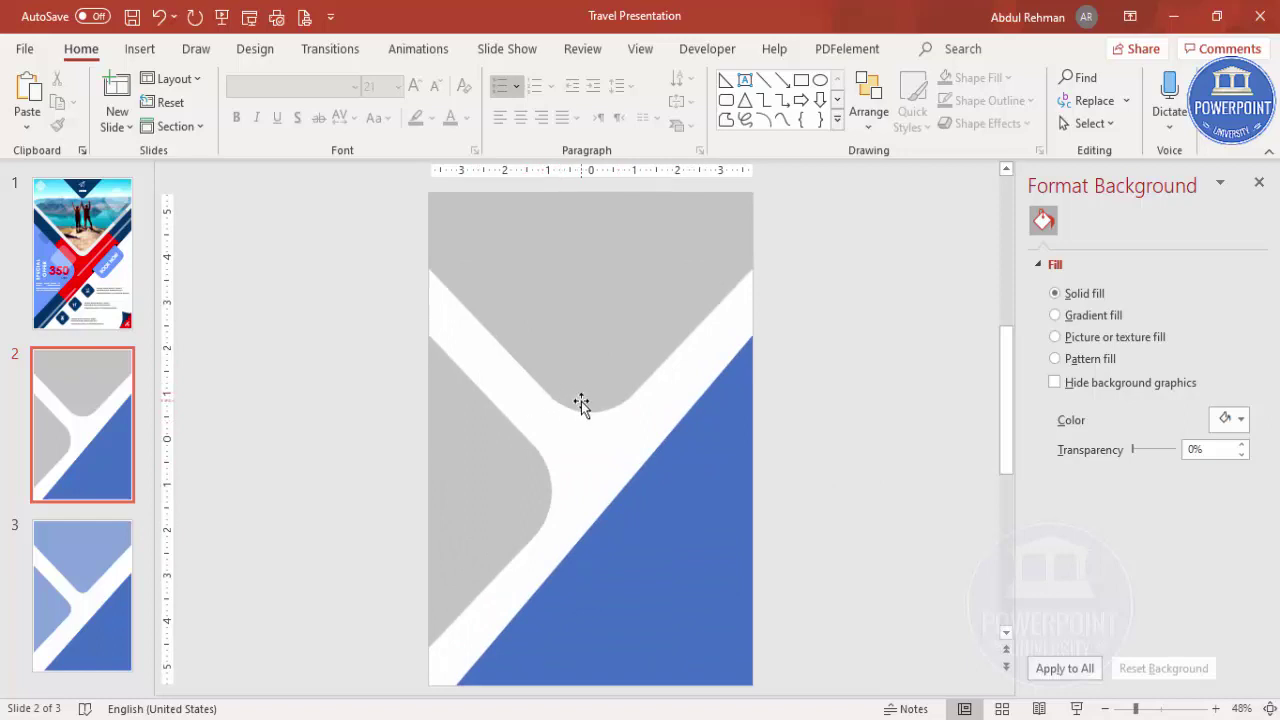
# Nudge the blue triangle left and set both grey shapes to 0% transparency
pyautogui.moveTo(581, 403); pyautogui.dragTo(571, 403)
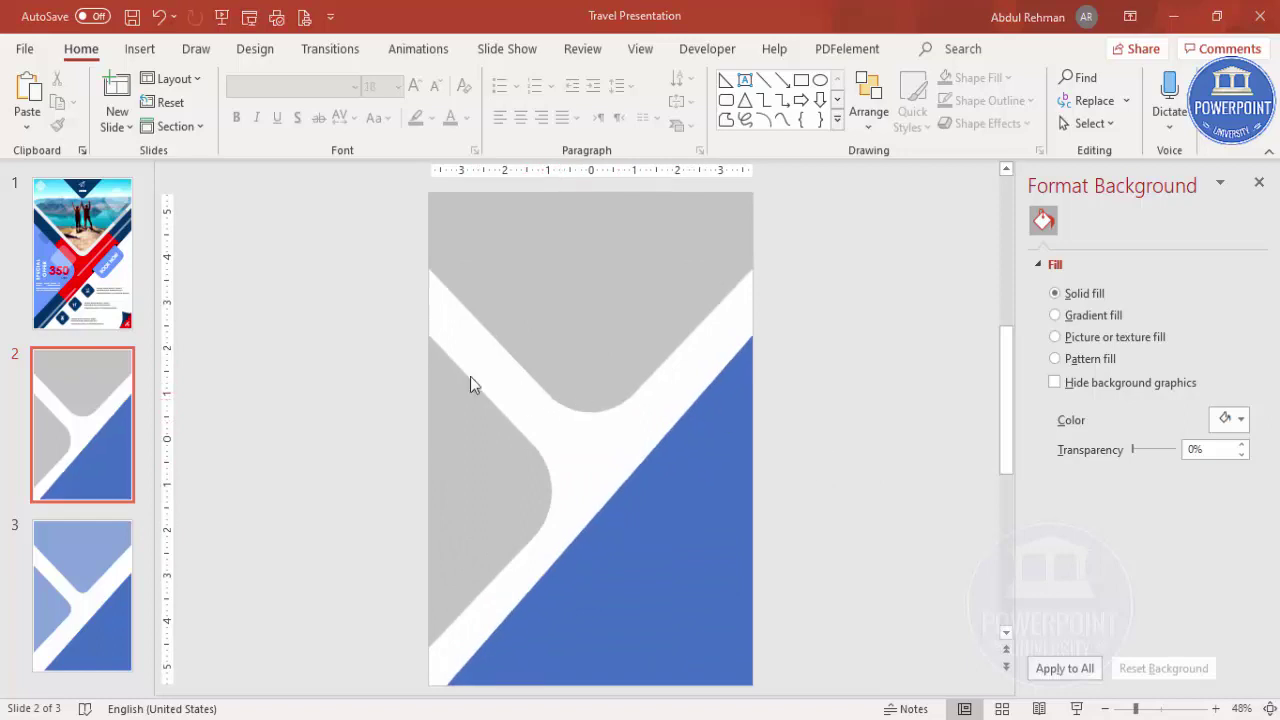
pyautogui.click(563, 346)
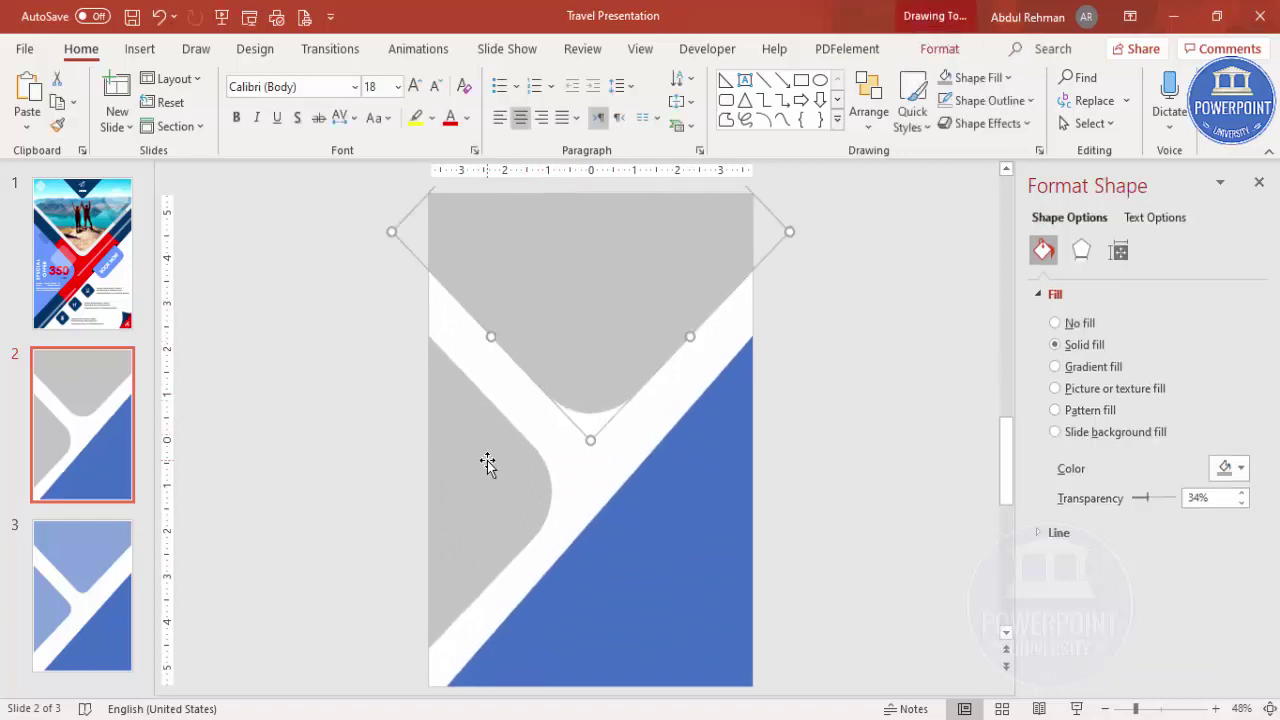
pyautogui.keyDown('shift'); pyautogui.click(469, 500); pyautogui.keyUp('shift')
pyautogui.moveTo(1147, 498); pyautogui.dragTo(1035, 500)
pyautogui.click(826, 398)
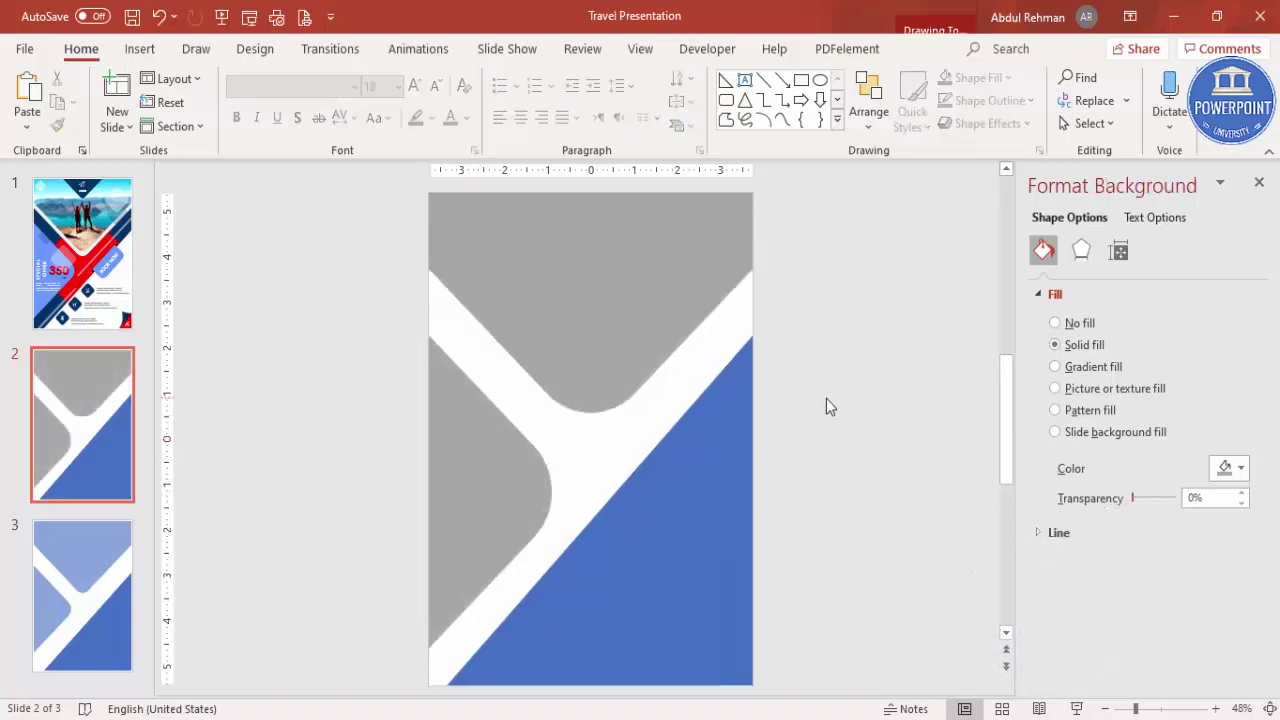
pyautogui.click(140, 48)
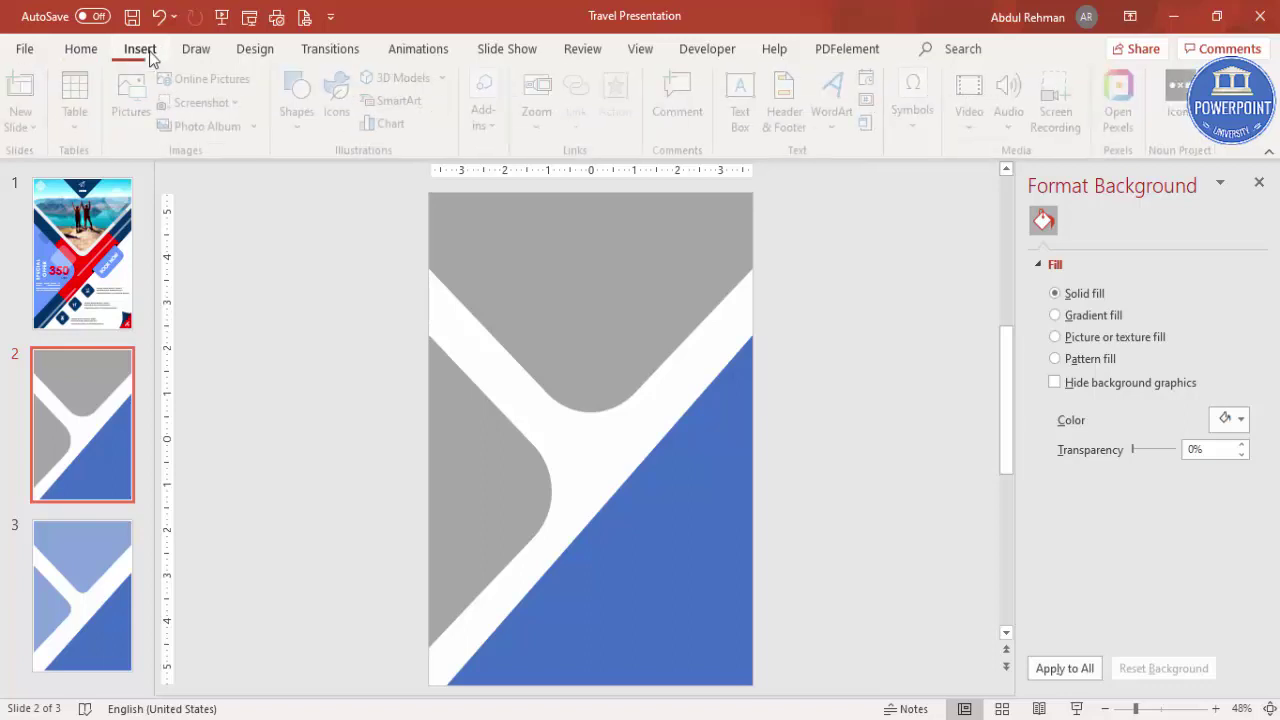
pyautogui.click(307, 128)
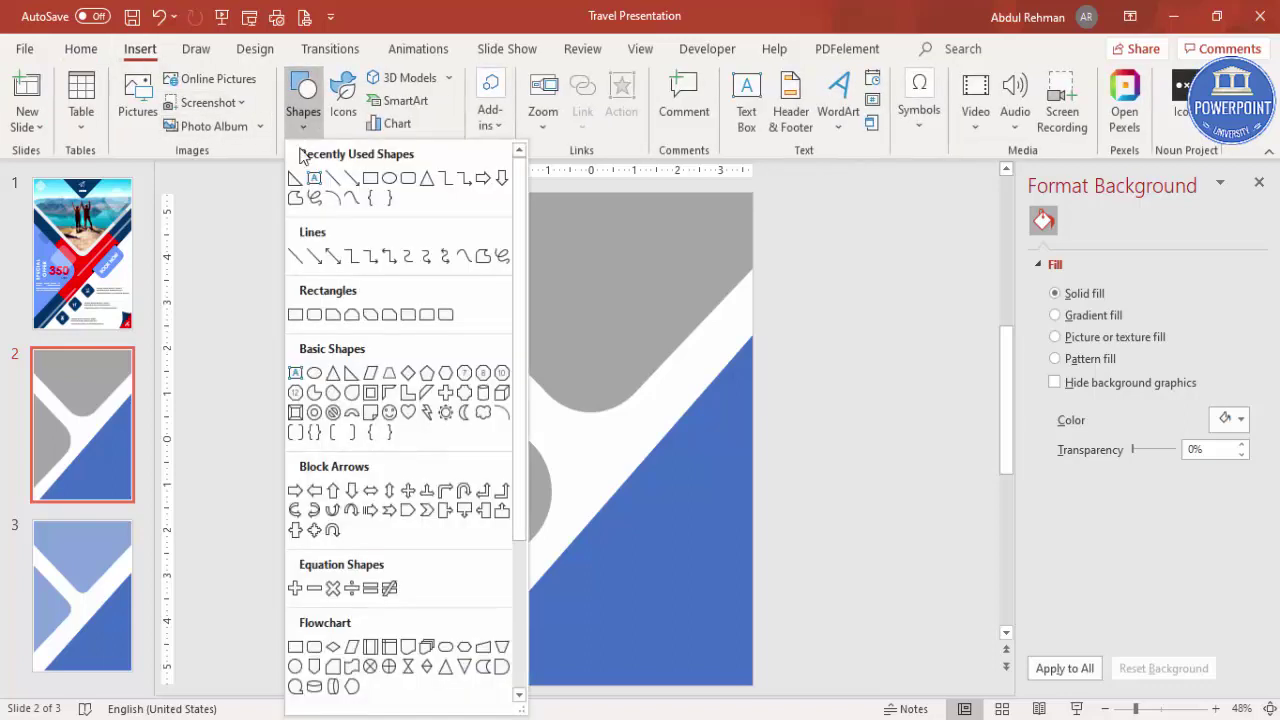
# Draw a red square with no outline in the middle of the slide
pyautogui.click(295, 320)
pyautogui.moveTo(478, 320); pyautogui.dragTo(648, 540)
pyautogui.click(527, 103)
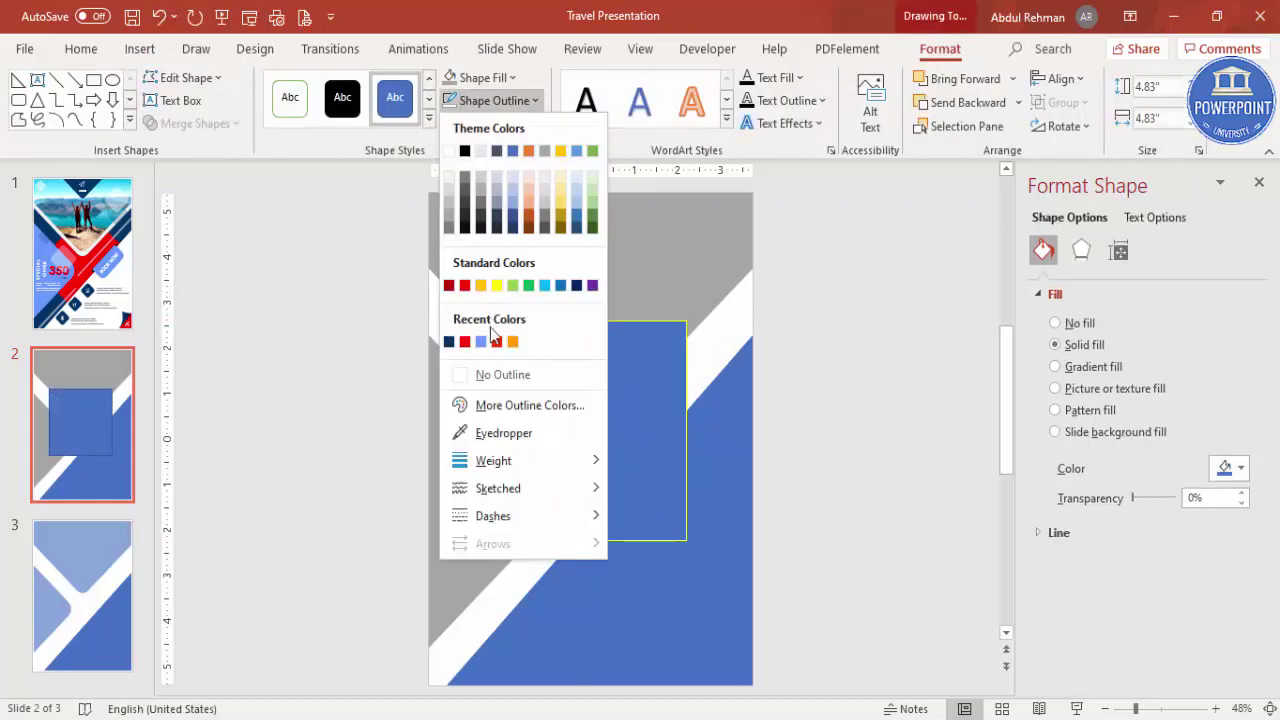
pyautogui.click(505, 374)
pyautogui.click(507, 77)
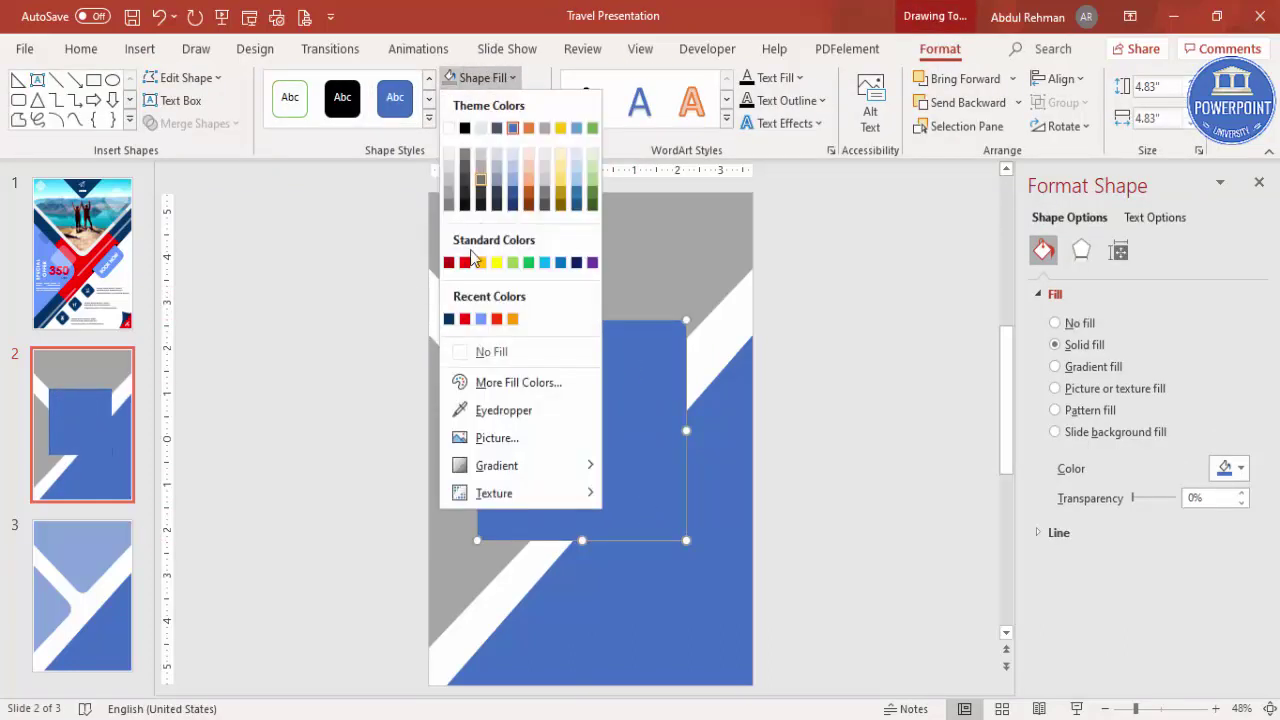
pyautogui.click(466, 319)
# Rotate the red square 45° into a diamond, centre it, and send it to the back
pyautogui.moveTo(583, 287); pyautogui.dragTo(498, 338)
pyautogui.moveTo(576, 391); pyautogui.dragTo(580, 408)
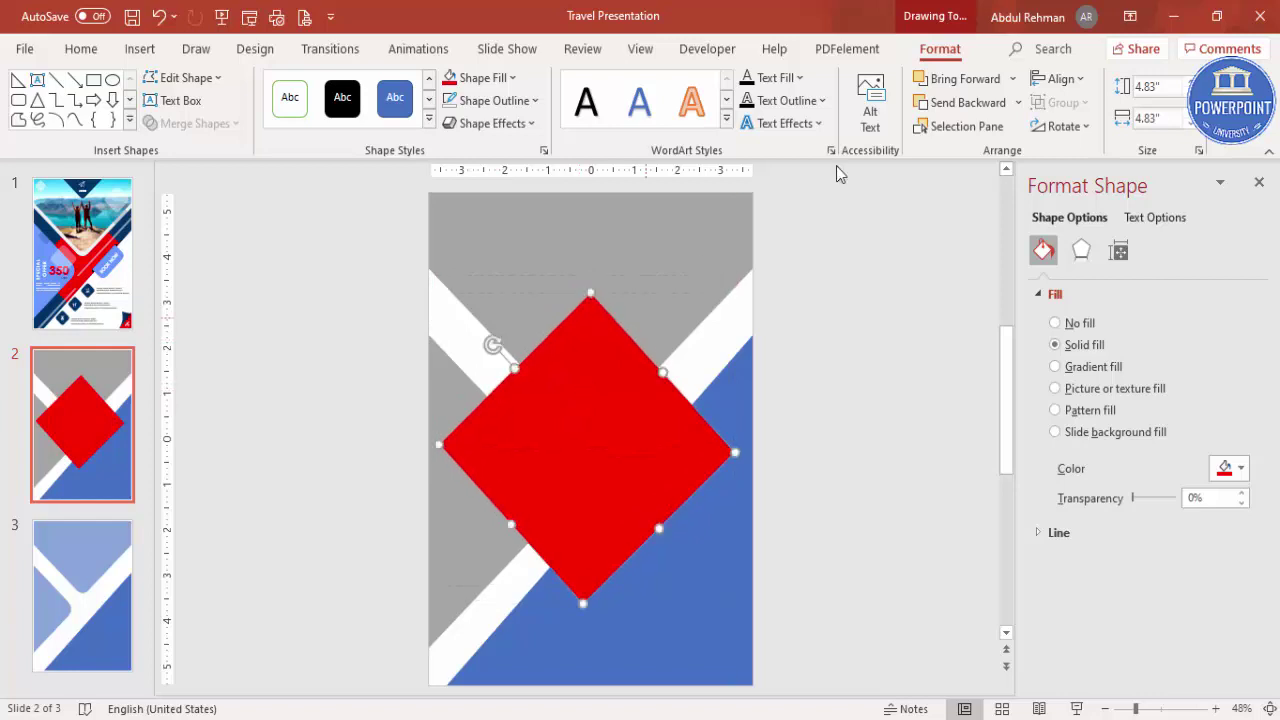
pyautogui.click(1017, 102)
pyautogui.click(978, 158)
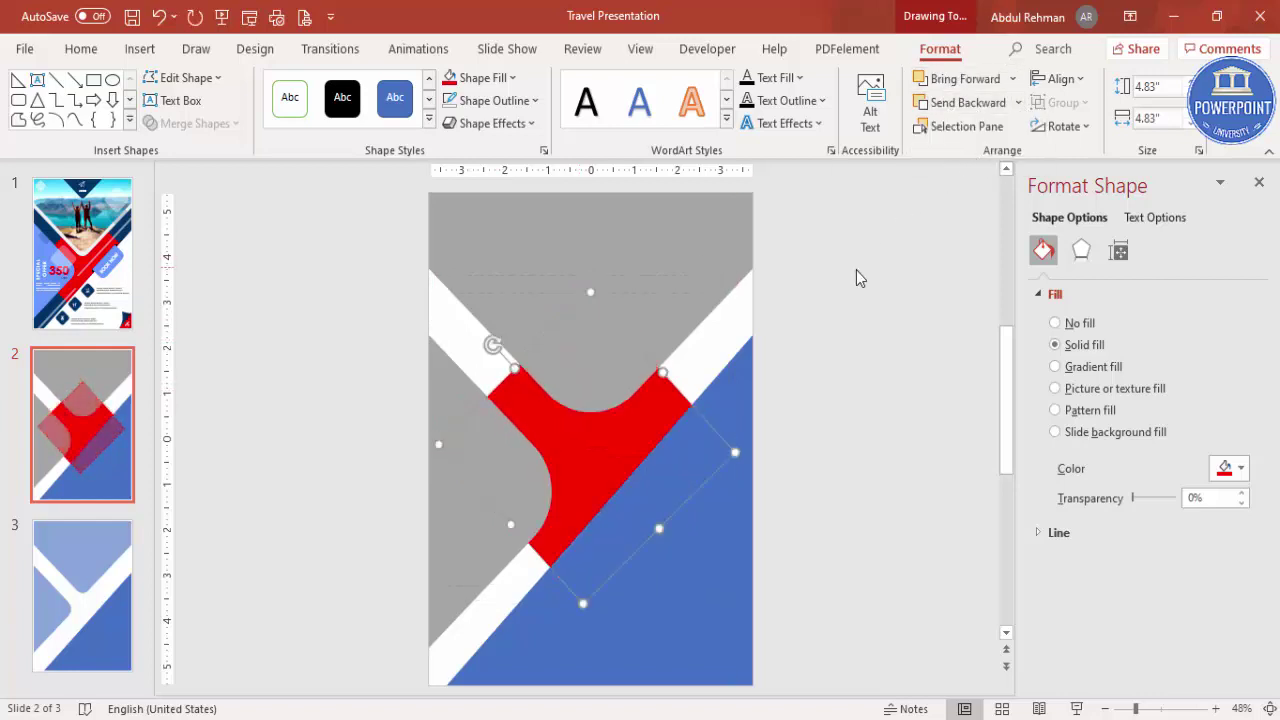
pyautogui.click(458, 390)
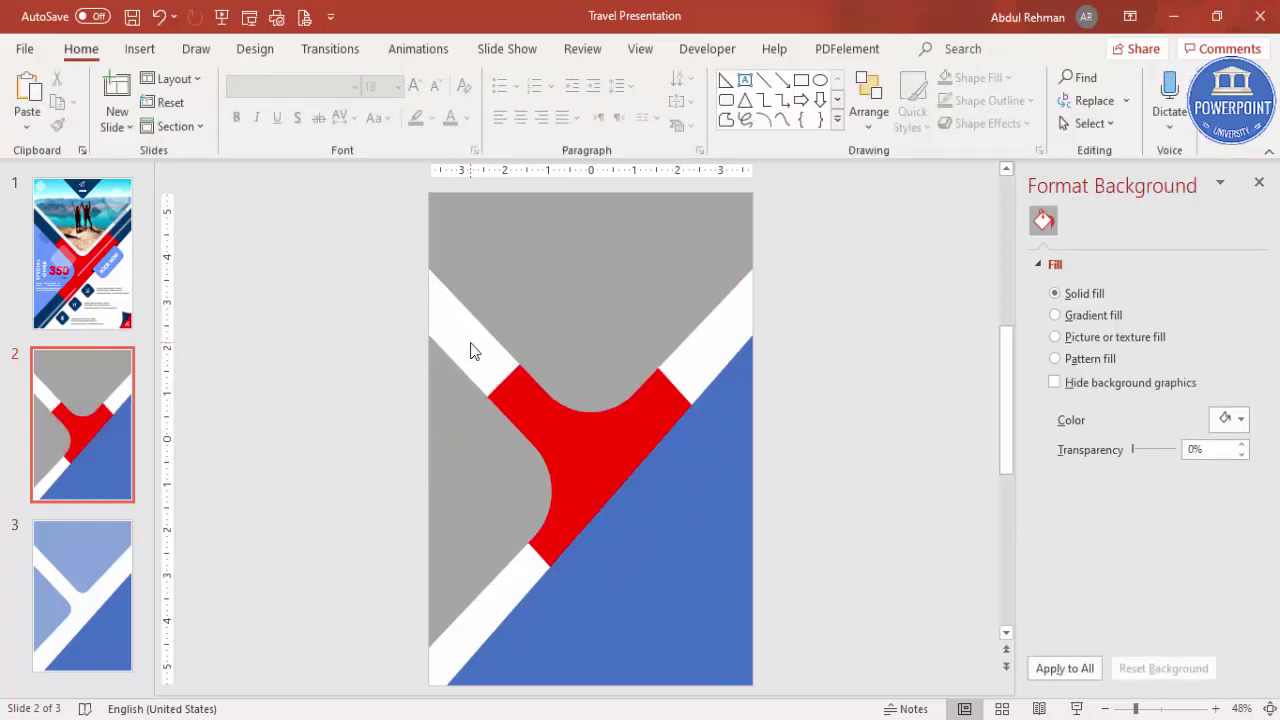
pyautogui.click(584, 436)
# Copy the red diamond to the upper left, fill it navy, and send it to the back
pyautogui.hotkey('ctrl', 'z')
pyautogui.moveTo(591, 443); pyautogui.dragTo(425, 294)
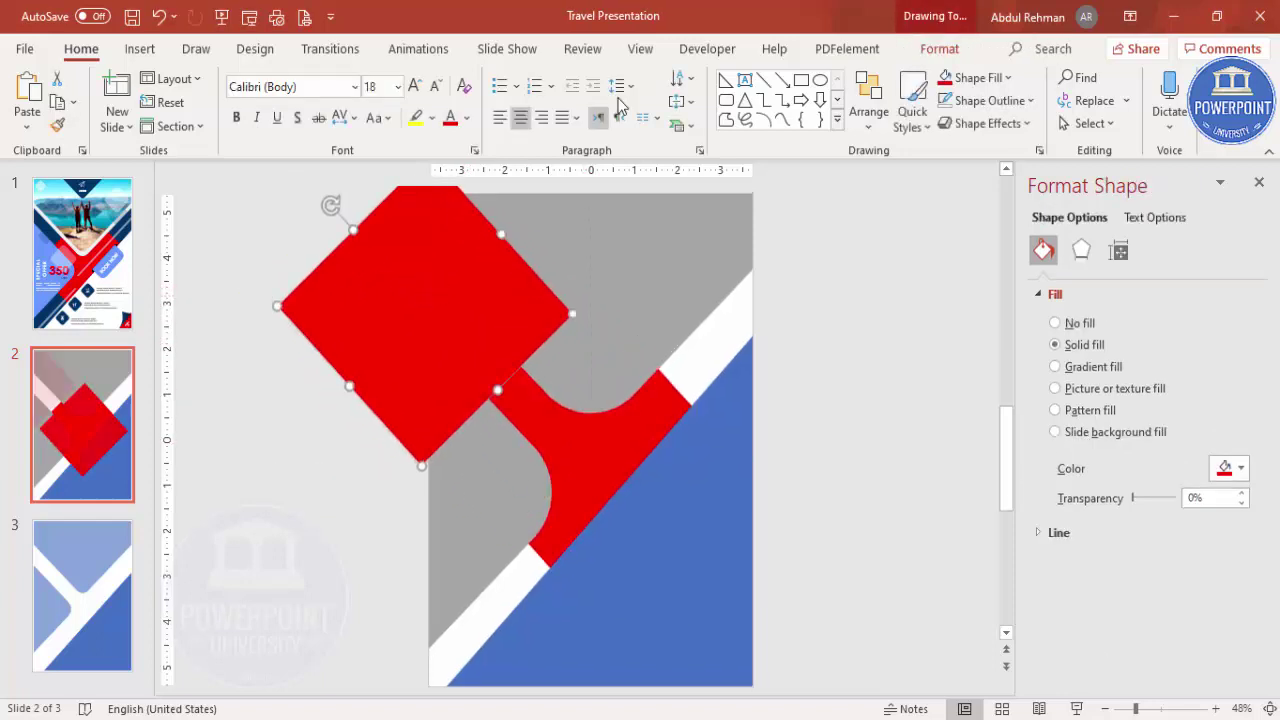
pyautogui.click(940, 48)
pyautogui.click(510, 78)
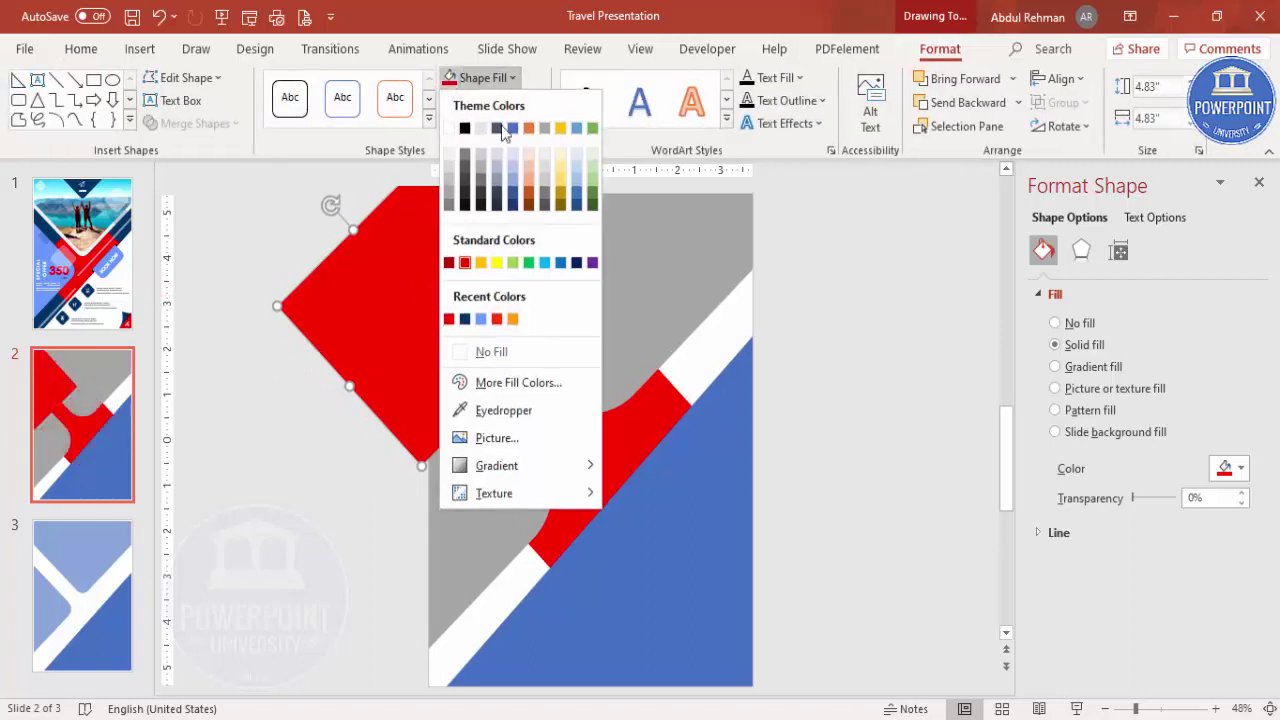
pyautogui.click(465, 320)
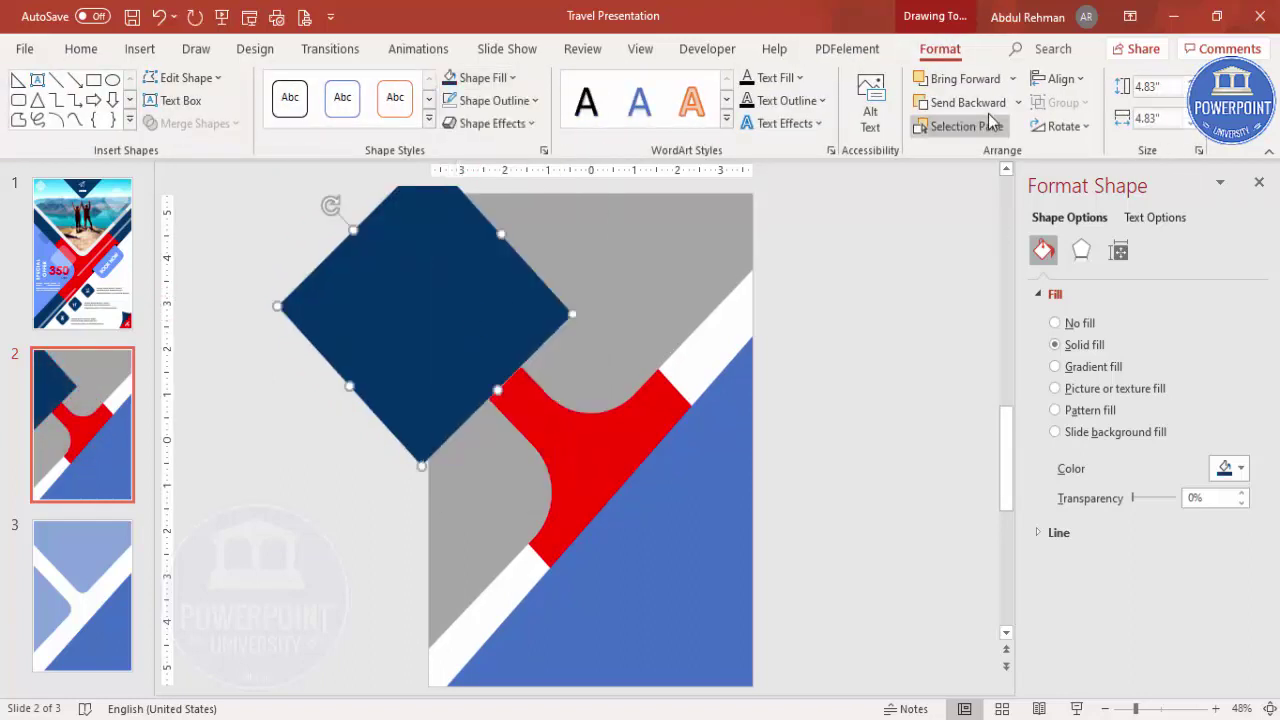
pyautogui.click(1018, 102)
pyautogui.click(978, 157)
# Copy the navy diamond to the lower left and send it behind the grey shape
pyautogui.click(686, 371)
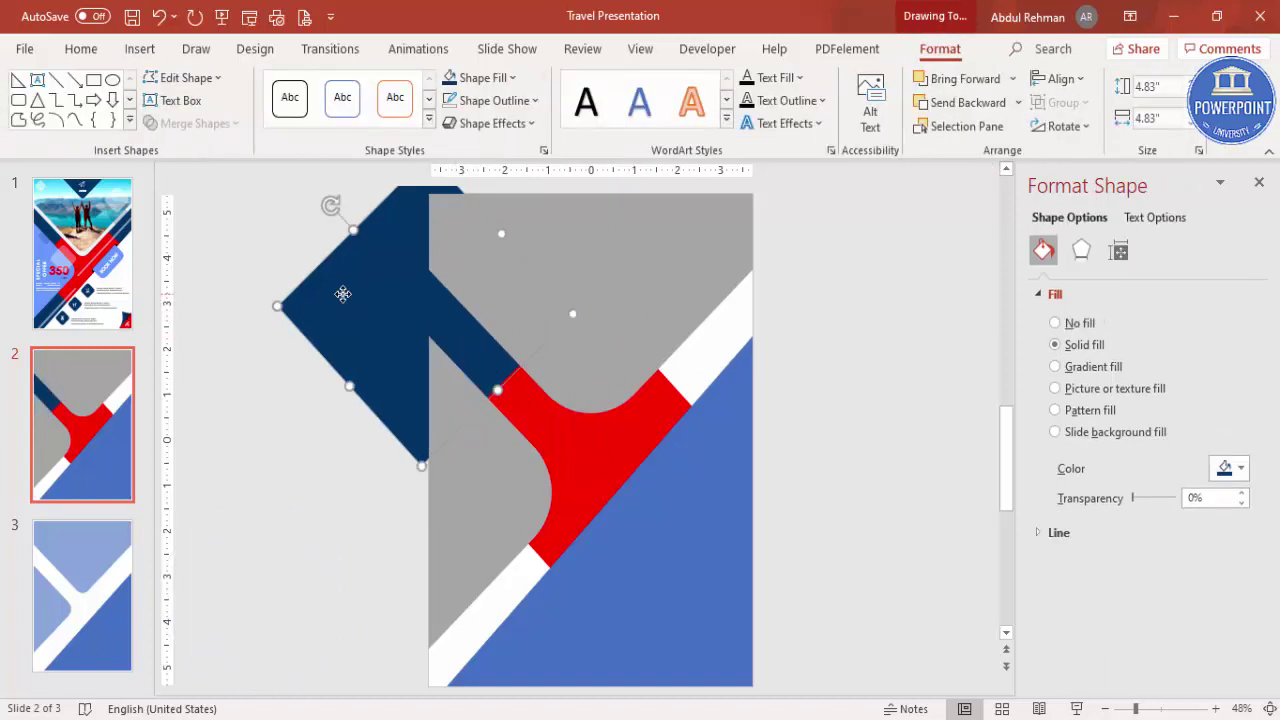
pyautogui.moveTo(342, 294); pyautogui.dragTo(454, 592)
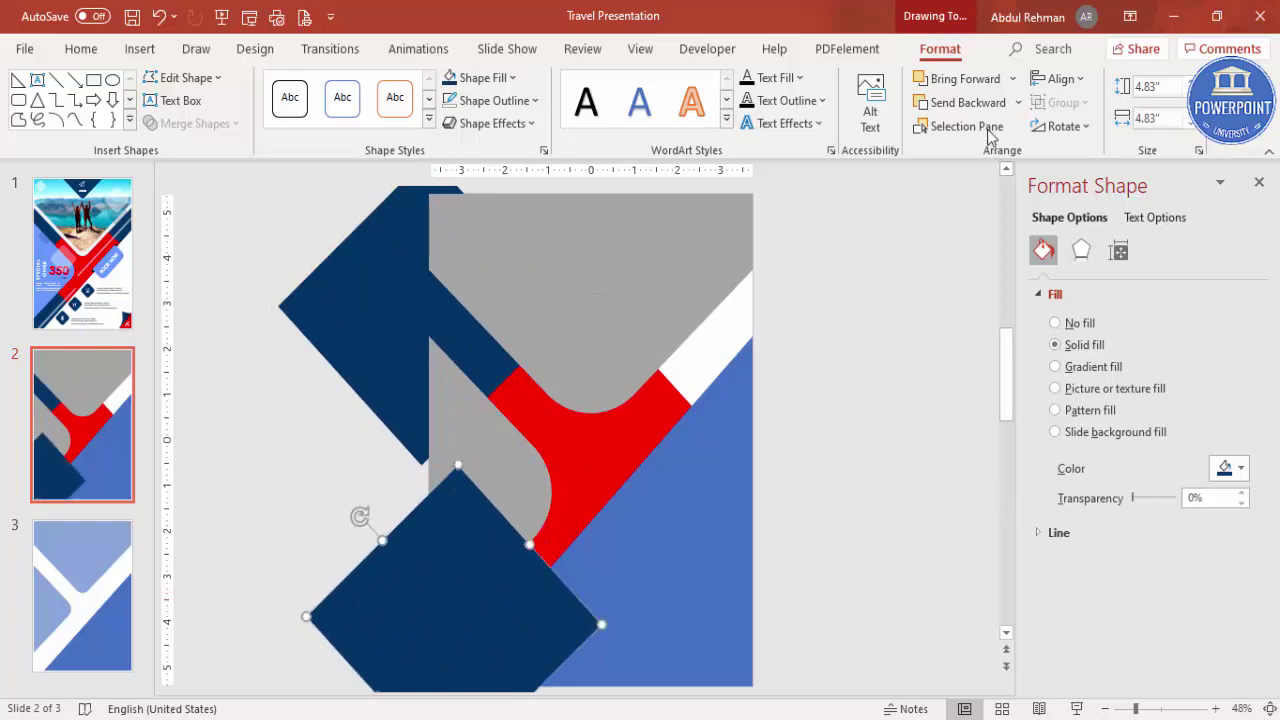
pyautogui.click(1018, 102)
pyautogui.click(985, 160)
pyautogui.click(830, 452)
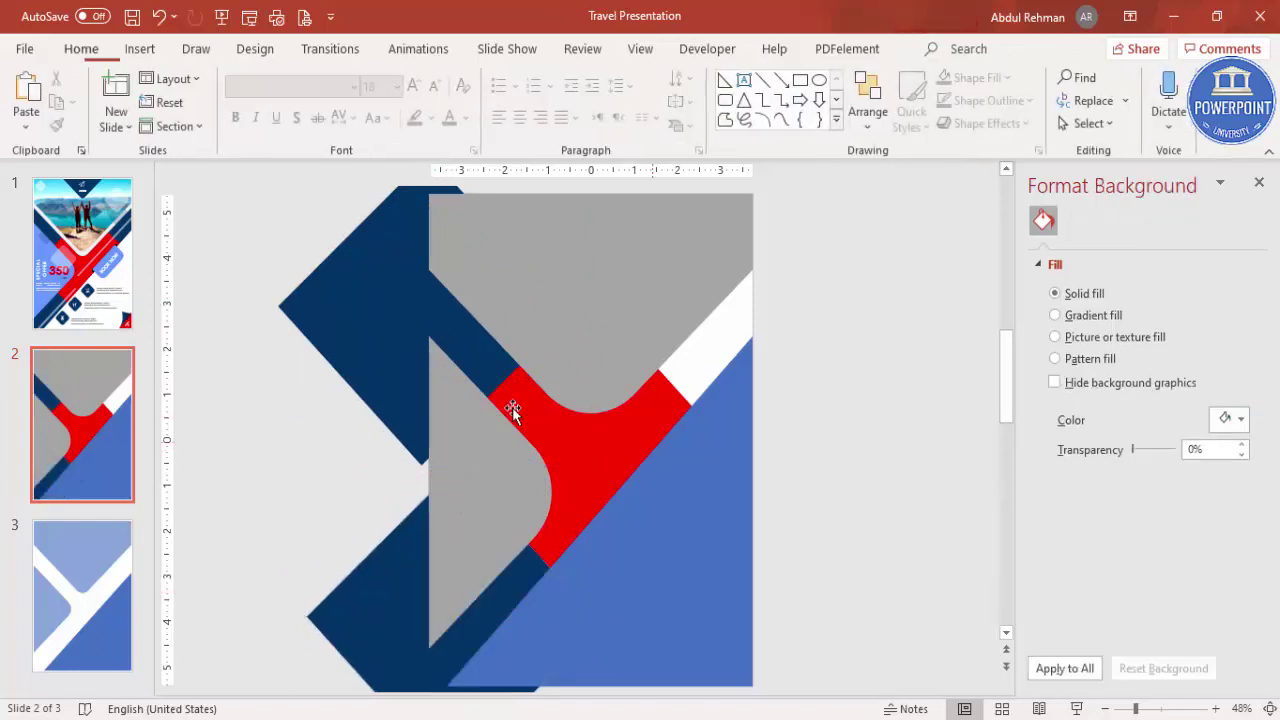
# Place a navy diamond at the upper right and send it behind the grey shapes
pyautogui.click(390, 617)
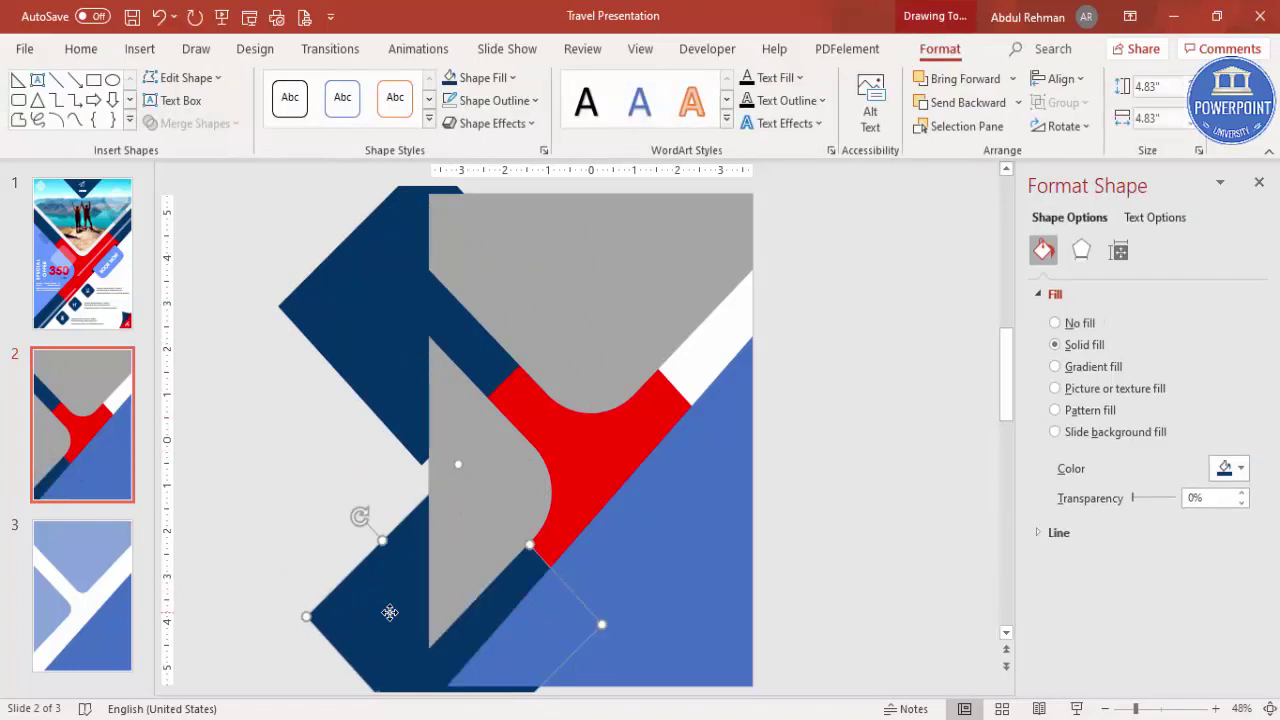
pyautogui.scroll(-2, 389, 609)
pyautogui.moveTo(443, 586); pyautogui.dragTo(740, 277)
pyautogui.click(1018, 102)
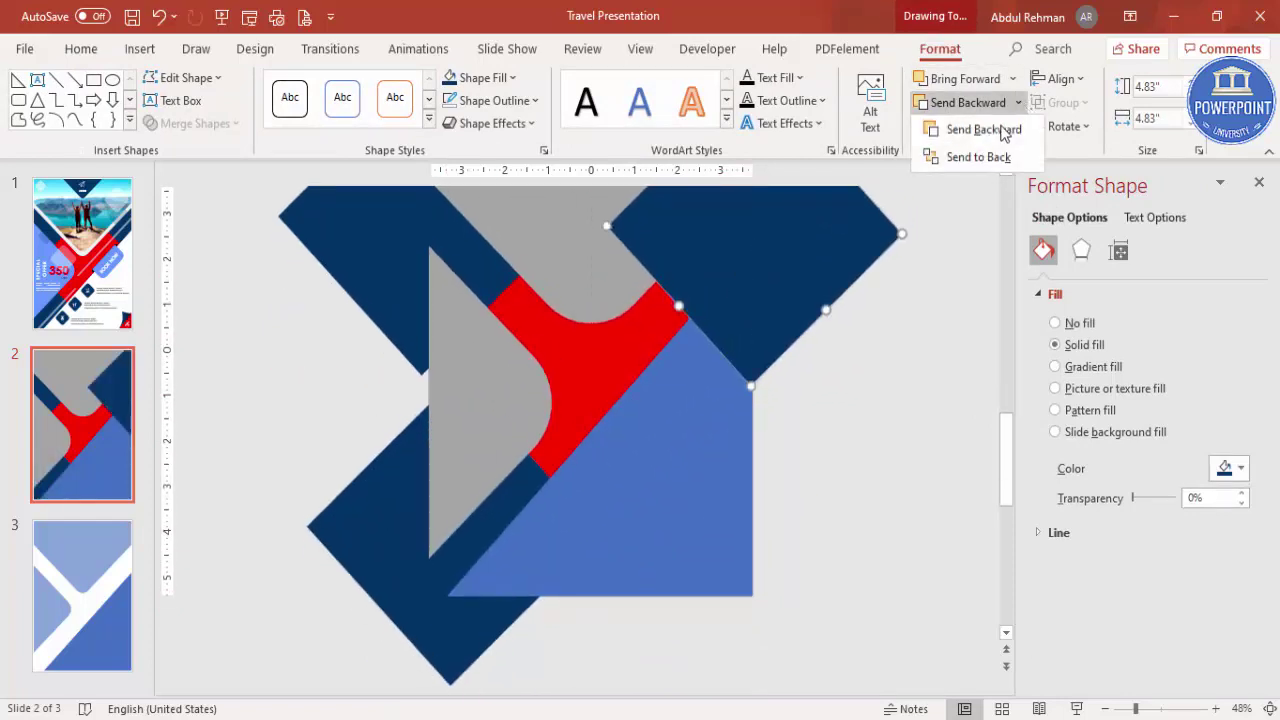
pyautogui.click(968, 155)
pyautogui.click(884, 423)
# Zoom out to 30% so the whole slide and overhanging navy diamonds show
pyautogui.scroll(2, 923, 480)
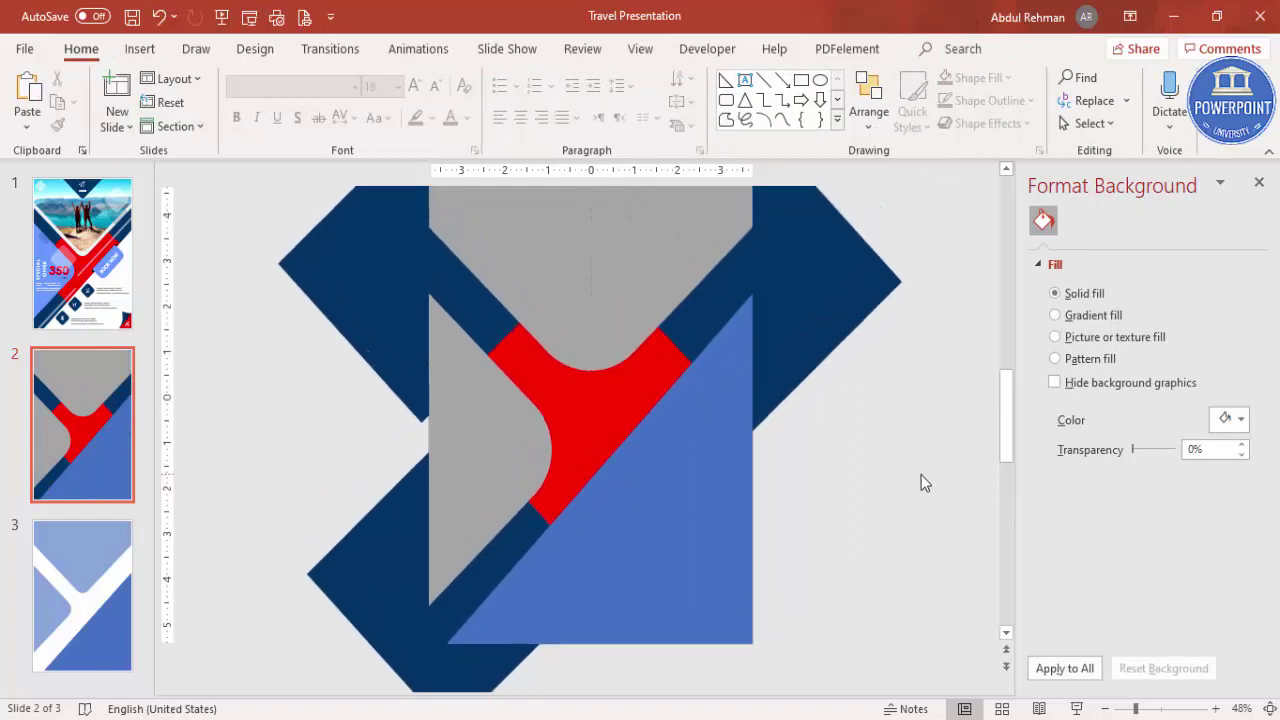
pyautogui.scroll(2, 540, 365)
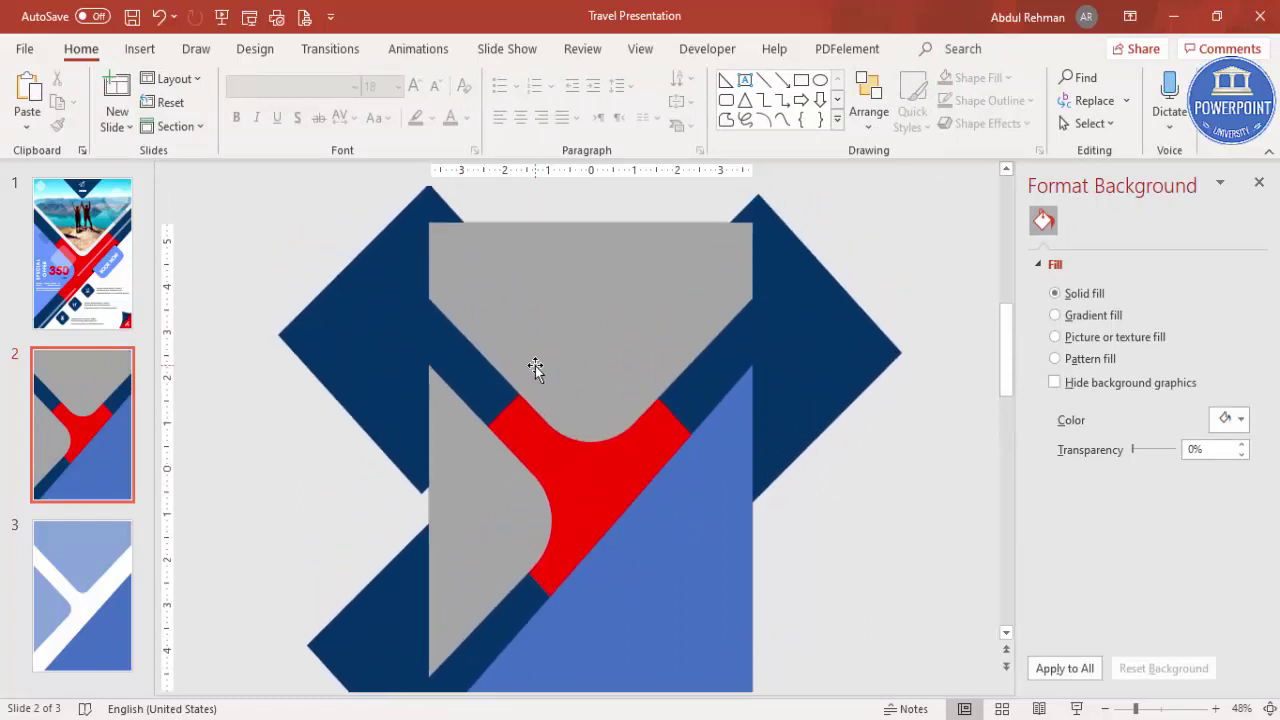
pyautogui.click(1104, 708)
pyautogui.click(1104, 708)
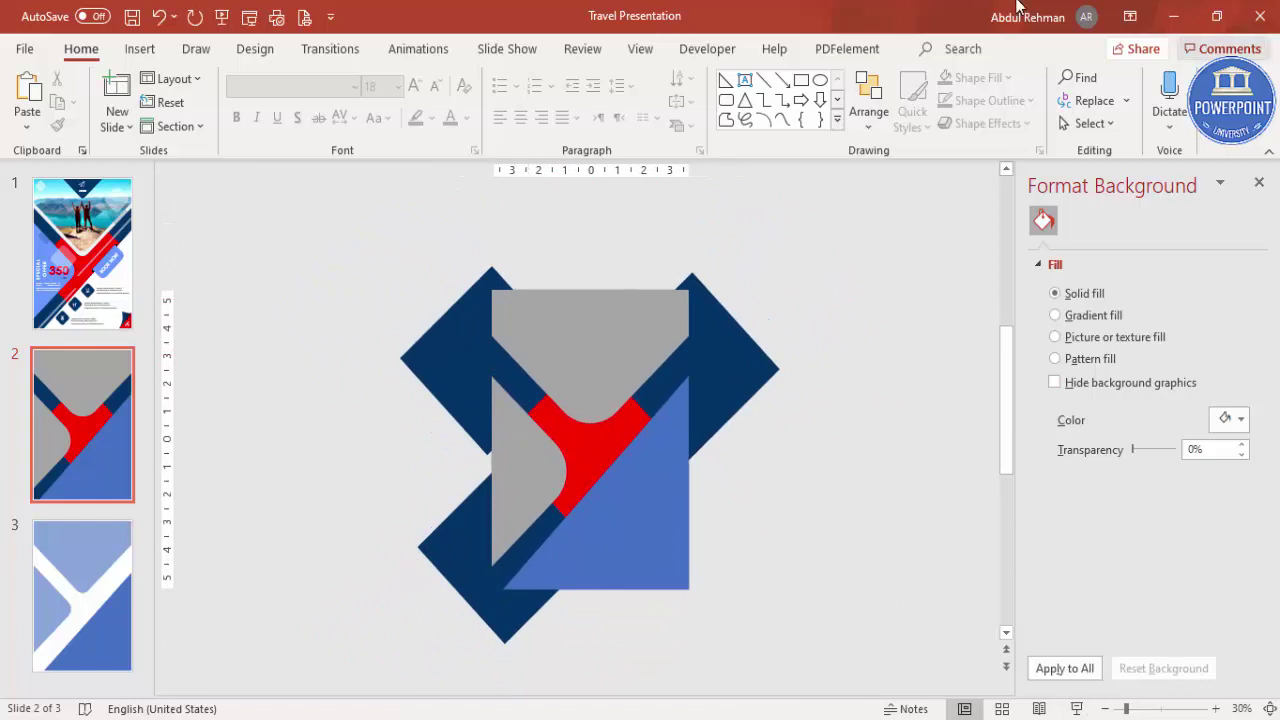
# Draw tall rectangles flanking the slide and Subtract the left one from the upper navy diamond
pyautogui.click(140, 49)
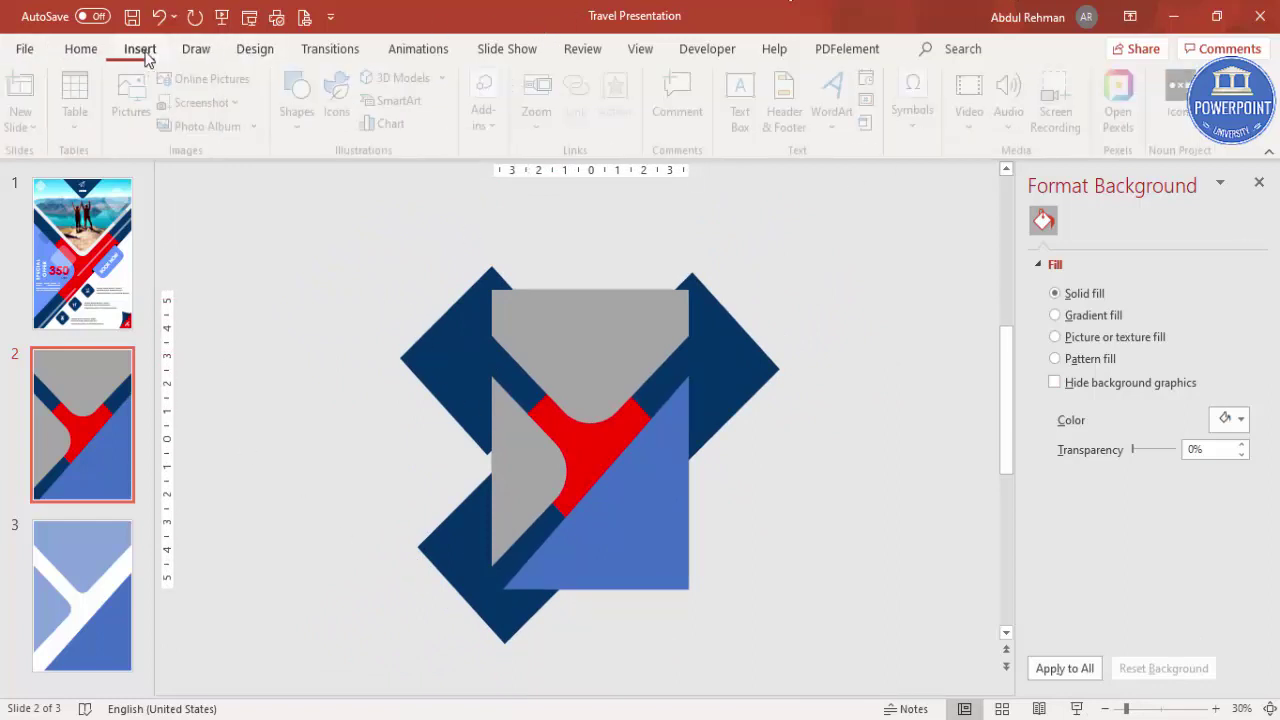
pyautogui.click(302, 122)
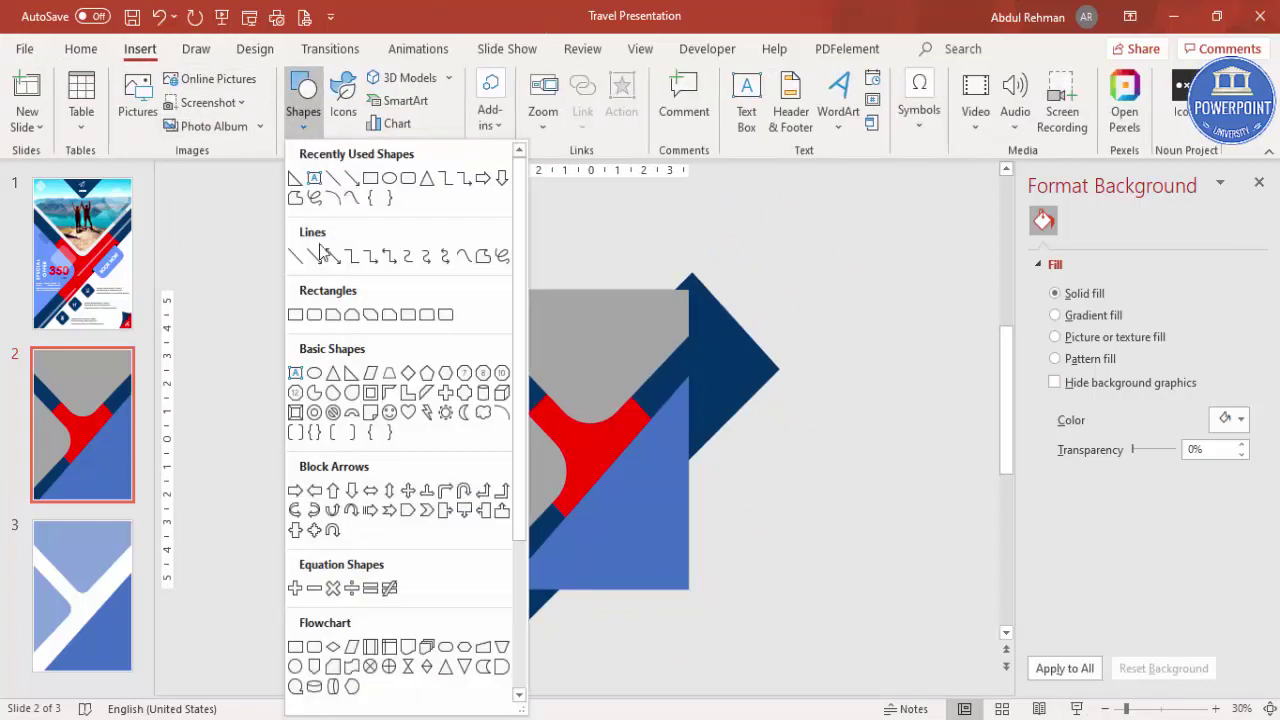
pyautogui.click(291, 315)
pyautogui.moveTo(329, 225); pyautogui.dragTo(491, 675)
pyautogui.moveTo(470, 308); pyautogui.dragTo(863, 337)
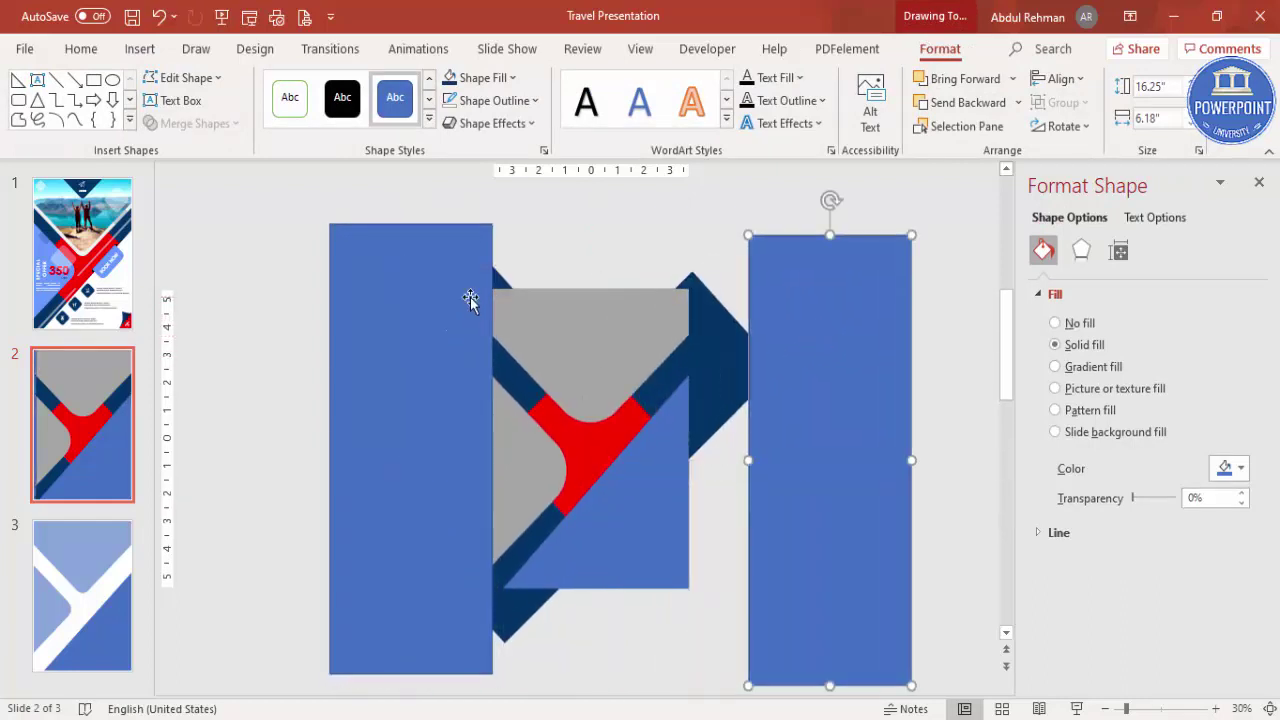
pyautogui.click(502, 284)
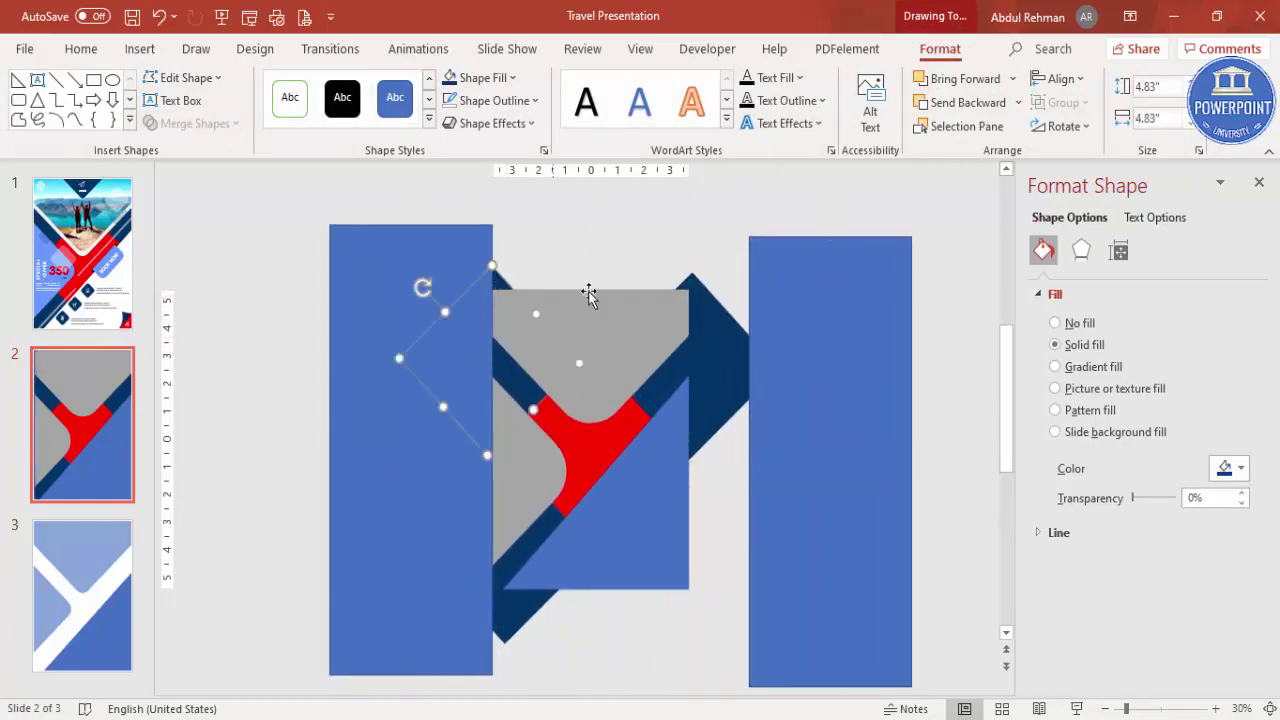
pyautogui.keyDown('shift'); pyautogui.click(366, 262); pyautogui.keyUp('shift')
pyautogui.click(192, 123)
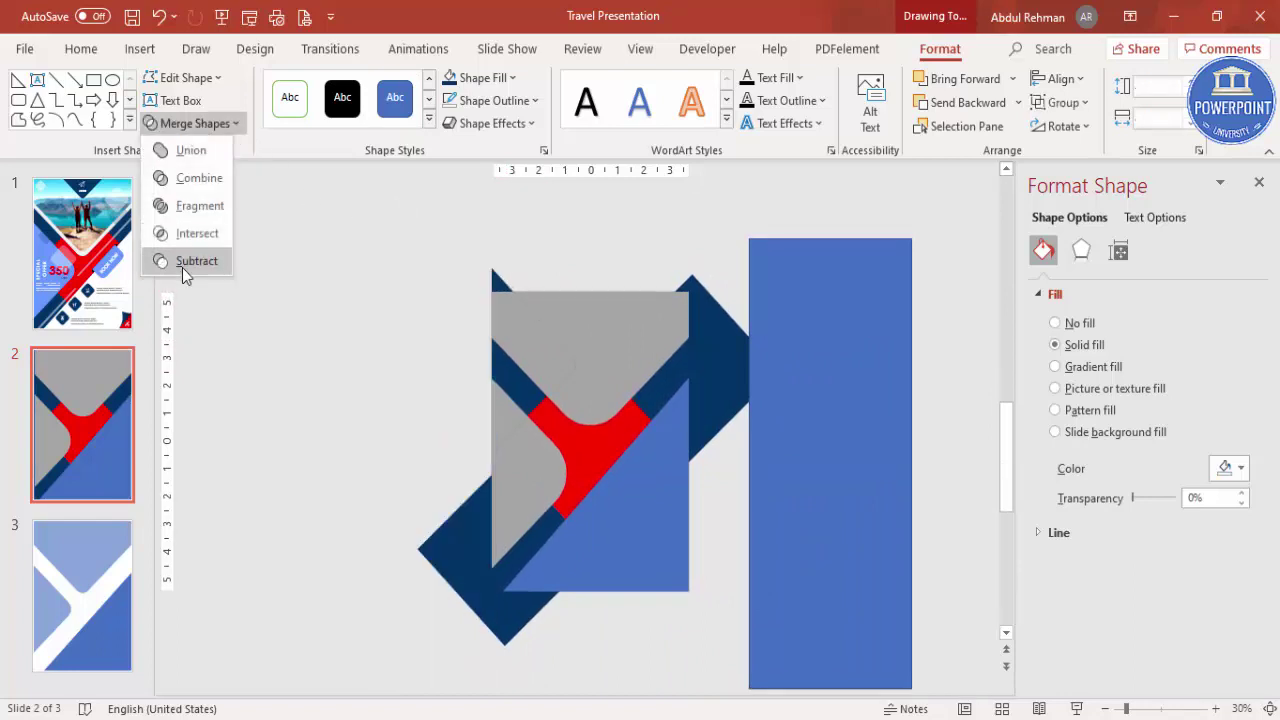
pyautogui.click(184, 261)
pyautogui.click(374, 354)
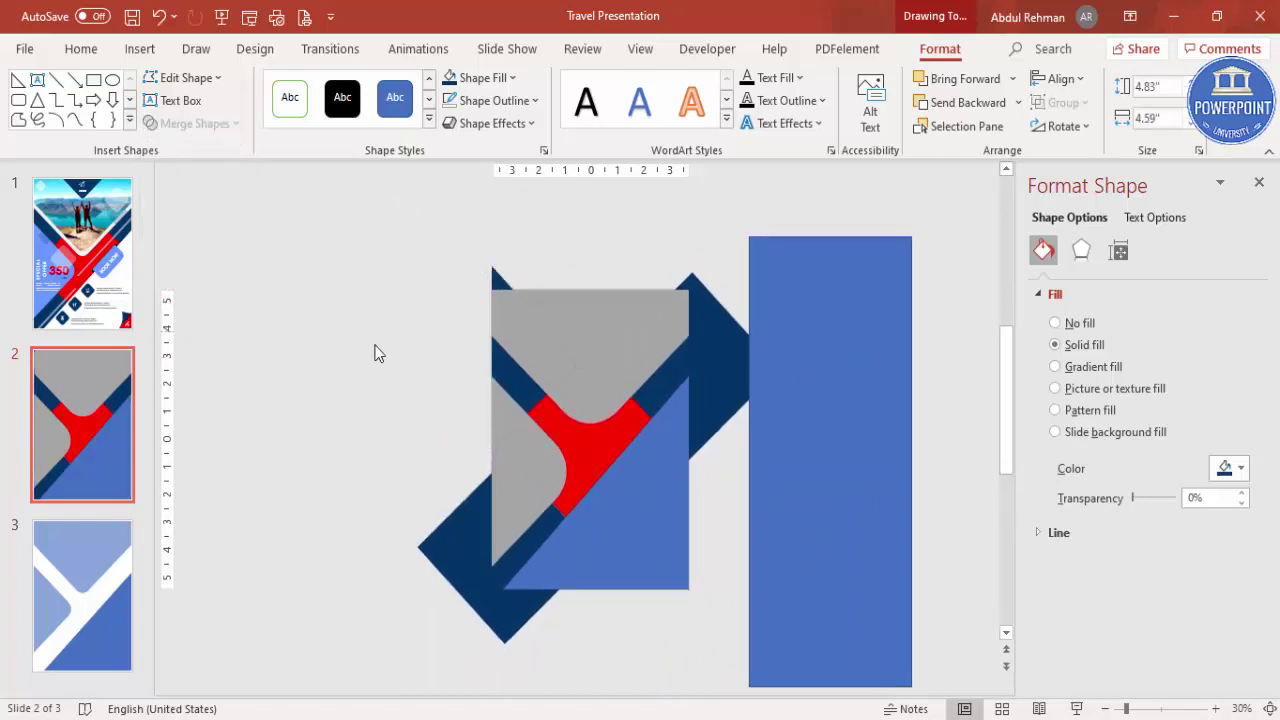
# Subtract a left rectangle copy from the lower navy diamond and align the right rectangle to the edge
pyautogui.click(826, 366)
pyautogui.moveTo(831, 371); pyautogui.dragTo(410, 349)
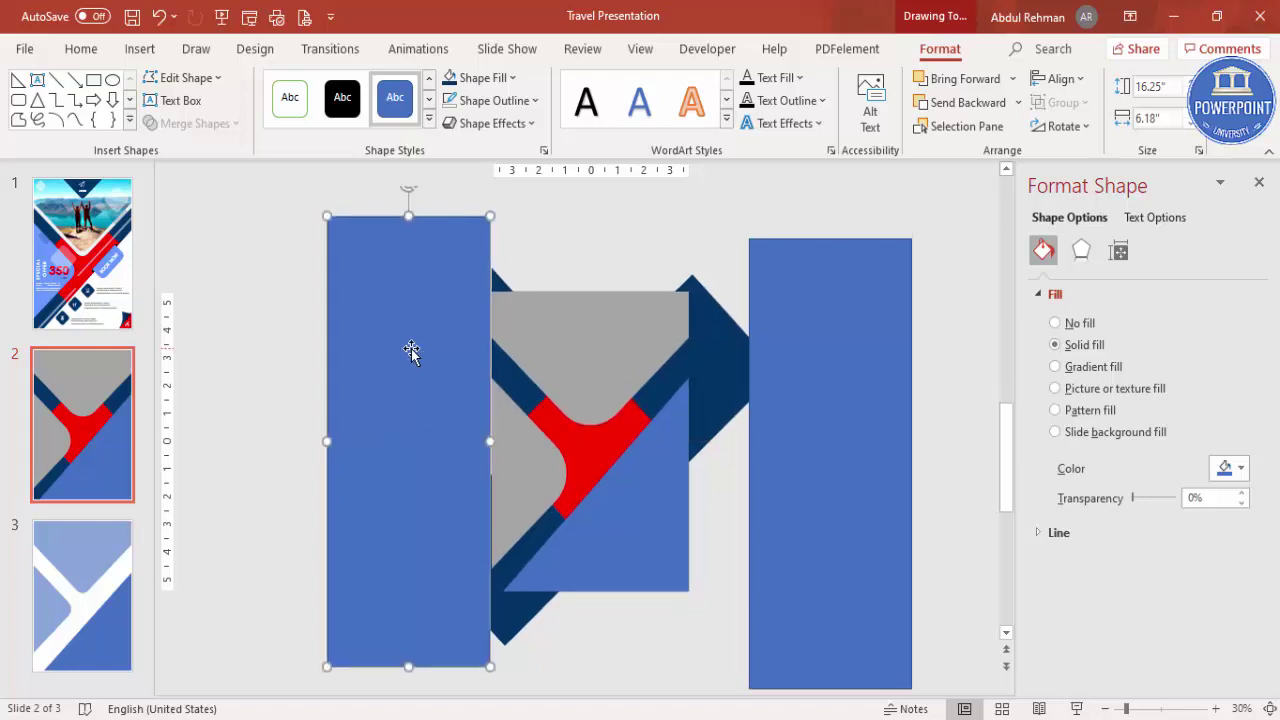
pyautogui.click(509, 620)
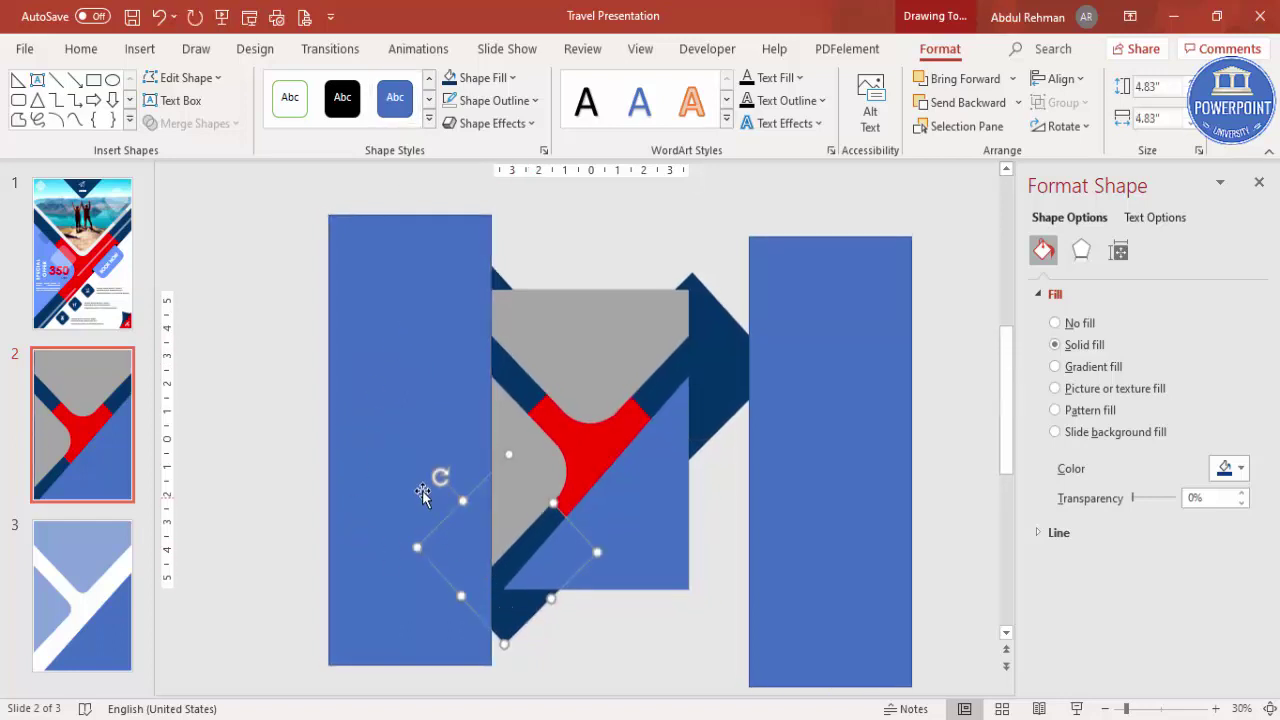
pyautogui.keyDown('shift'); pyautogui.click(400, 434); pyautogui.keyUp('shift')
pyautogui.click(180, 123)
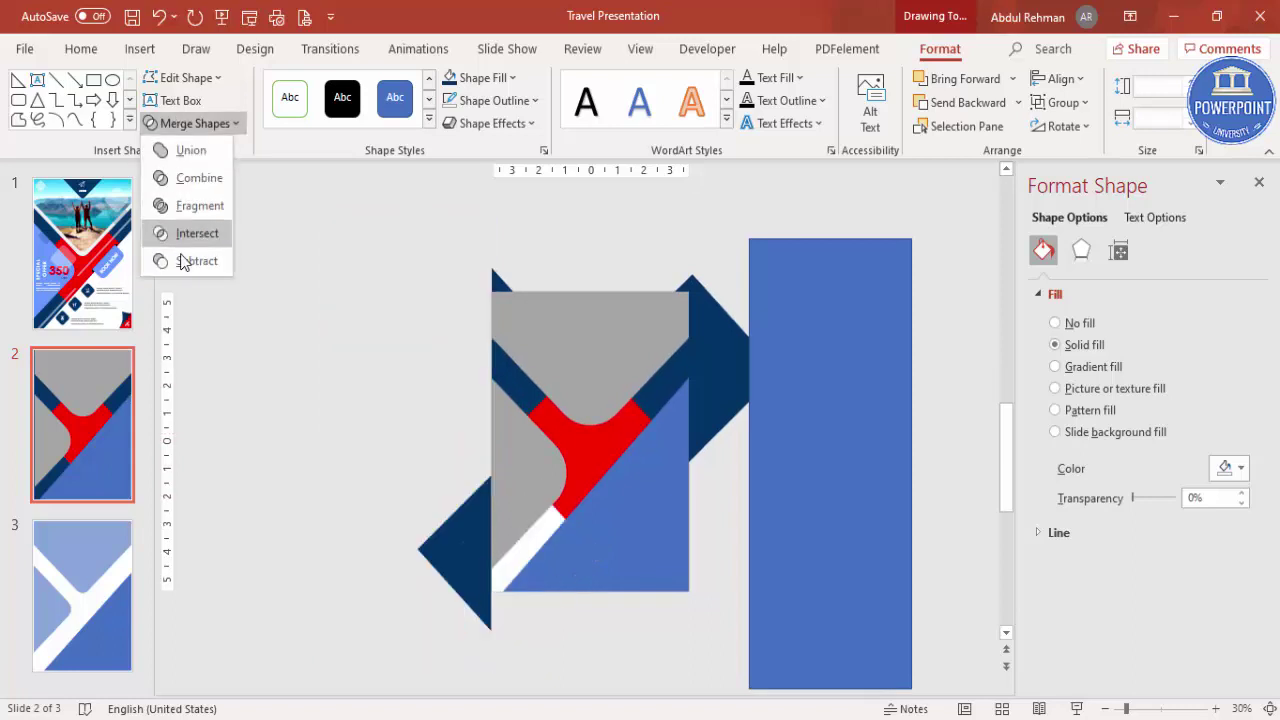
pyautogui.click(183, 262)
pyautogui.click(814, 403)
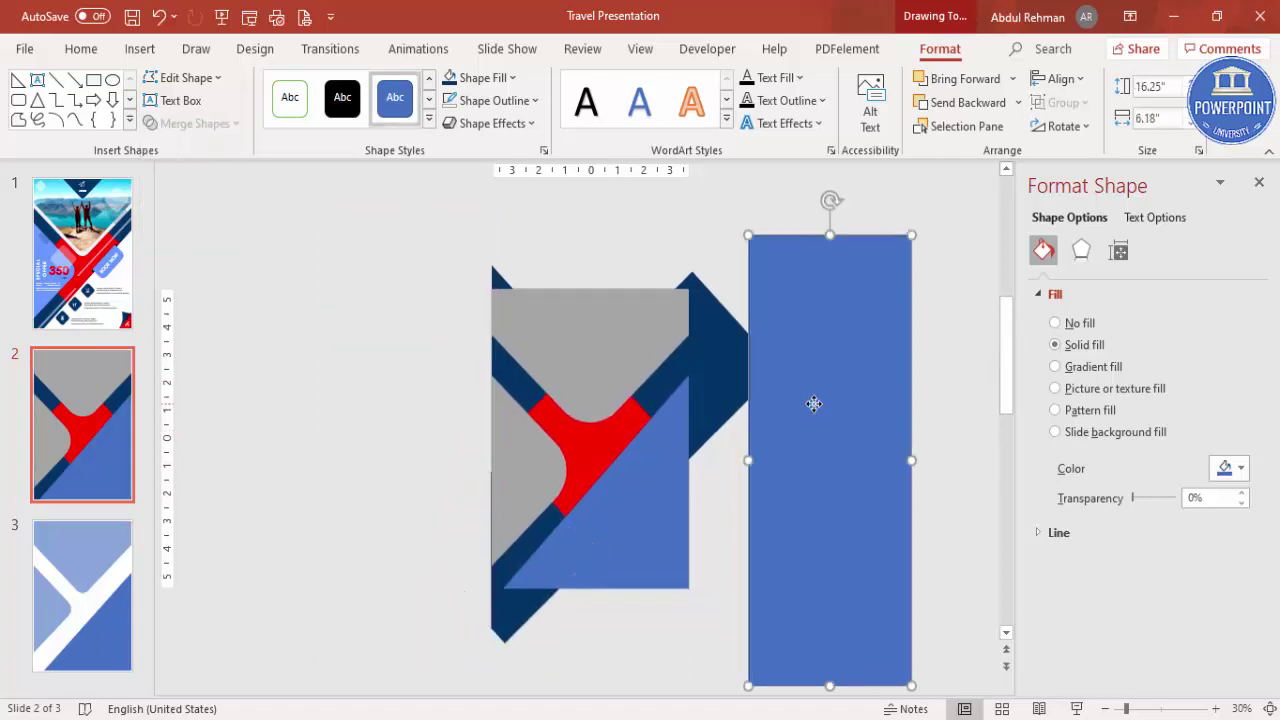
pyautogui.moveTo(817, 334); pyautogui.dragTo(785, 323)
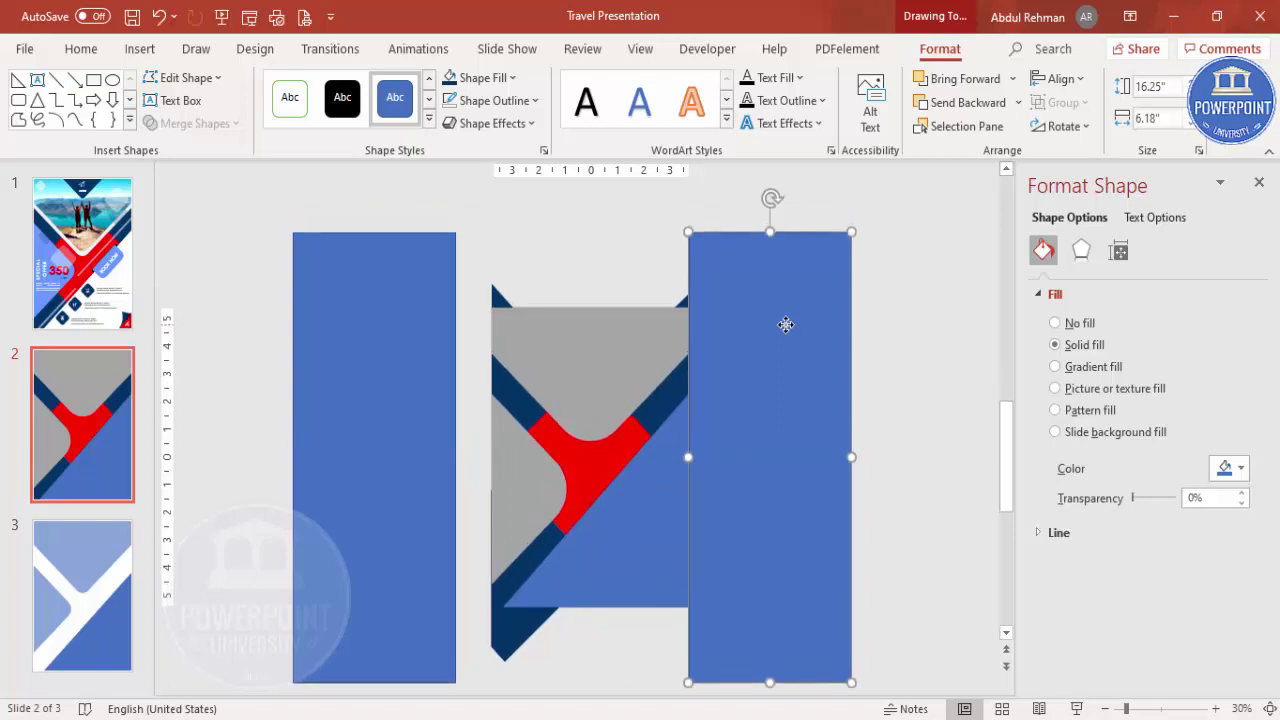
# Position the trimming rectangle flush against the slide's right edge over the navy diamond
pyautogui.click(668, 373)
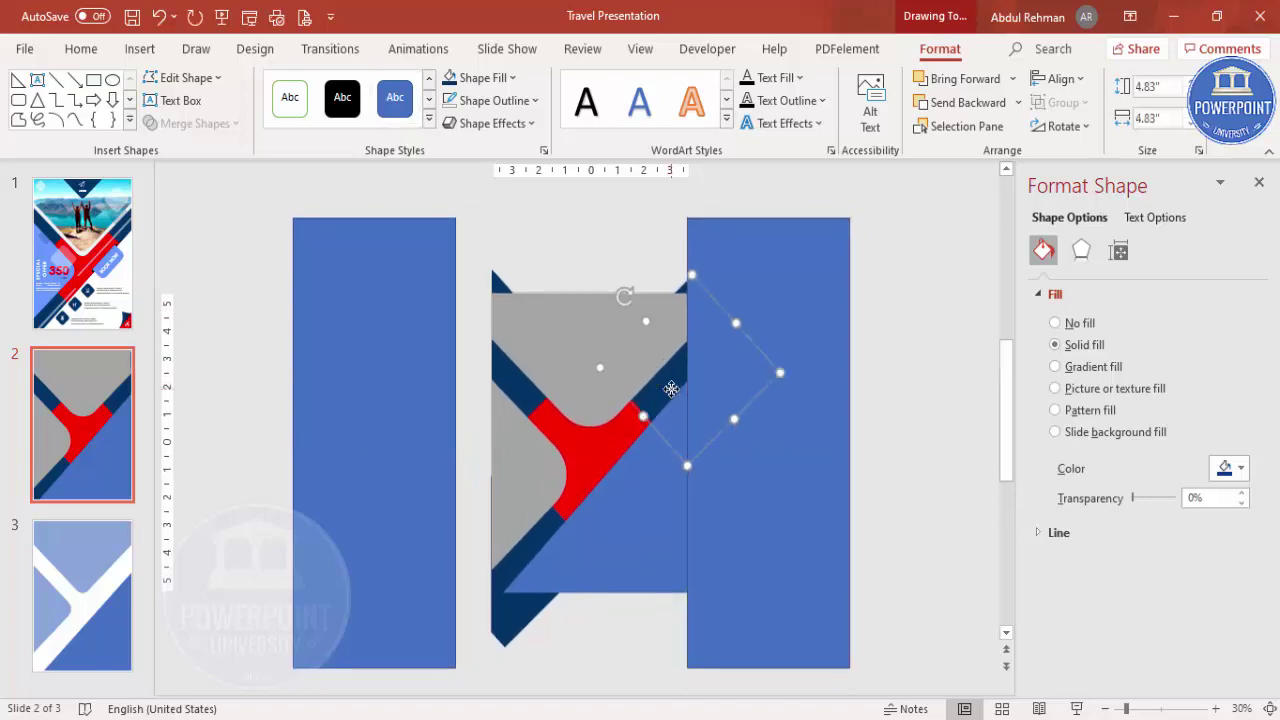
pyautogui.keyDown('shift'); pyautogui.click(794, 274); pyautogui.keyUp('shift')
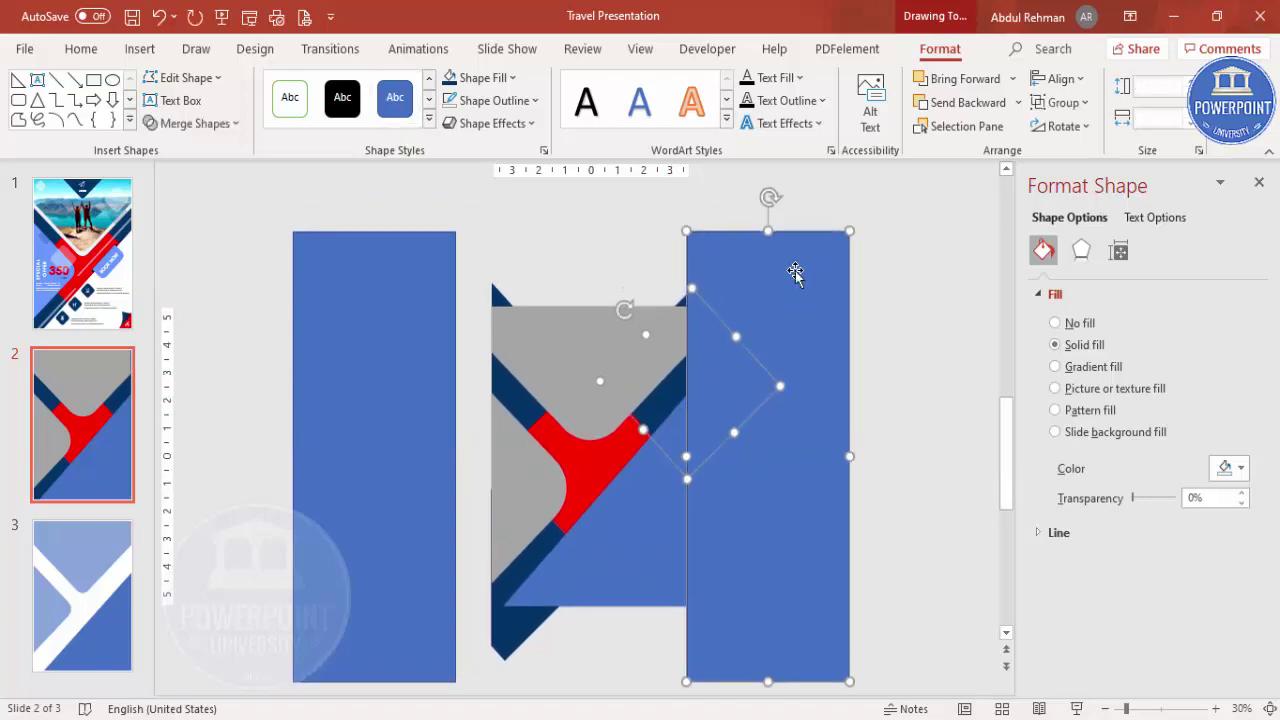
pyautogui.click(200, 123)
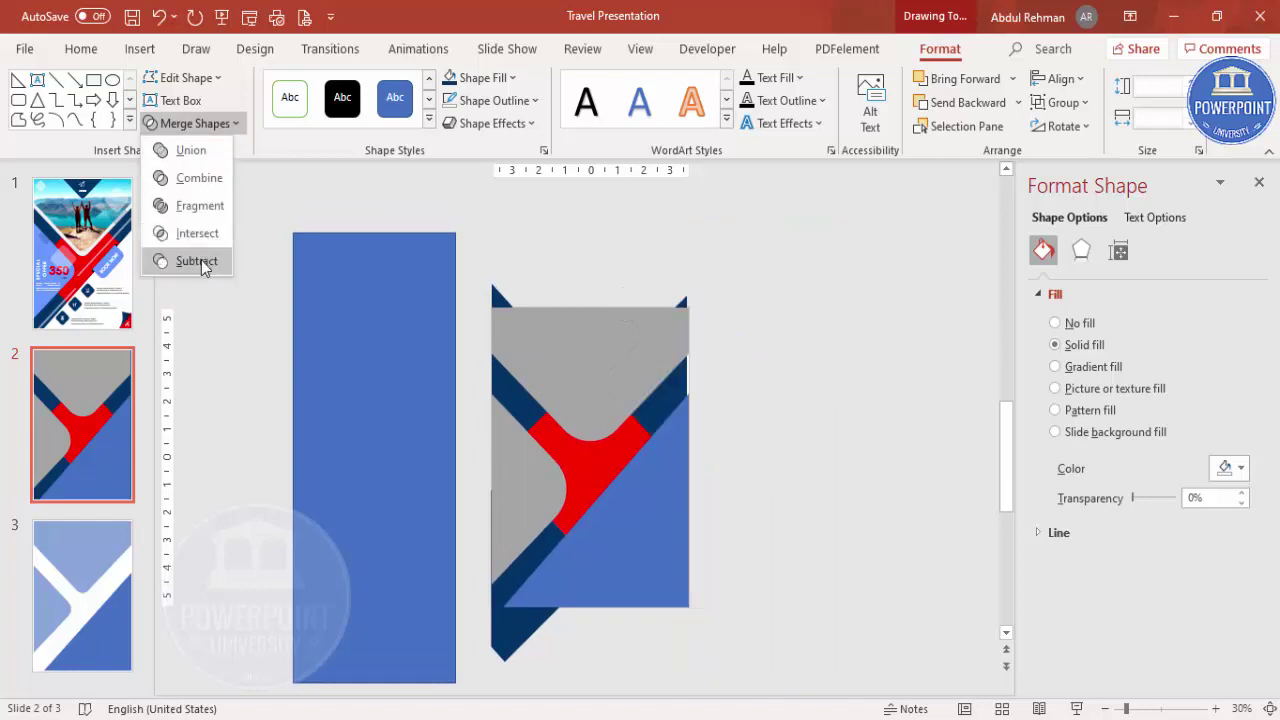
pyautogui.click(838, 344)
pyautogui.click(943, 357)
pyautogui.press('Tab')
pyautogui.press('Right')
pyautogui.press('Right')
pyautogui.press('Right')
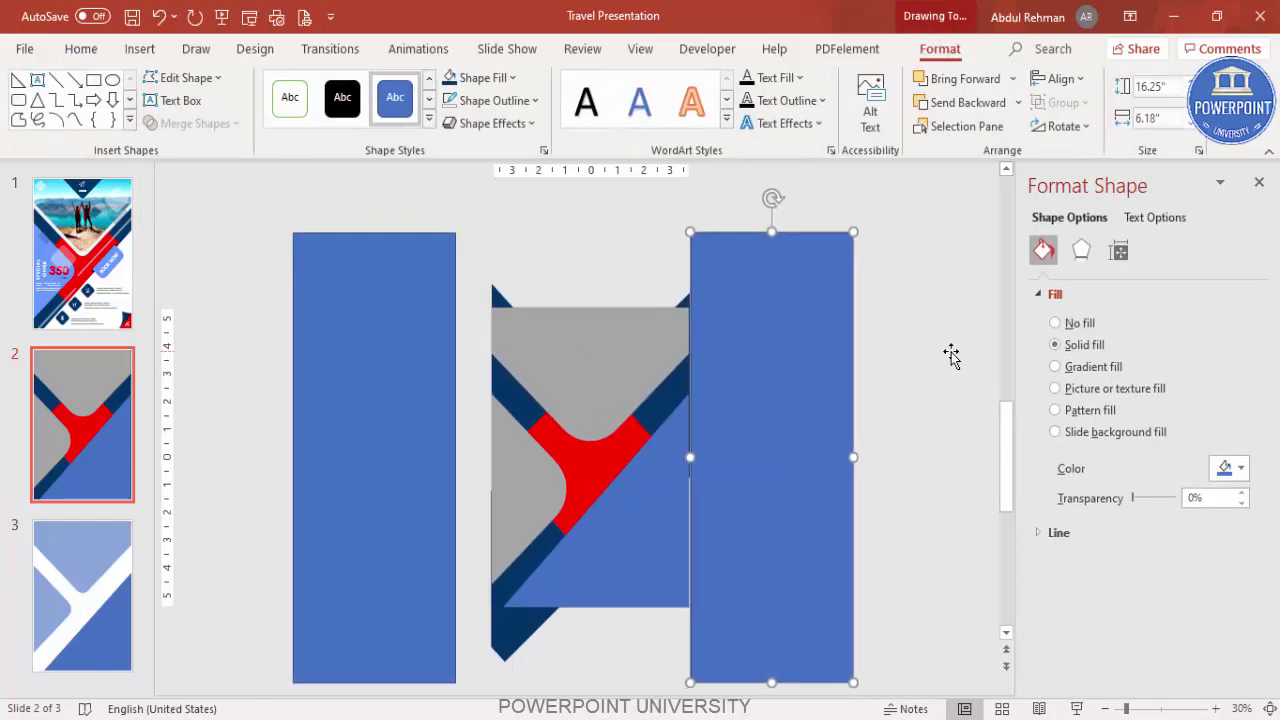
pyautogui.press('Left')
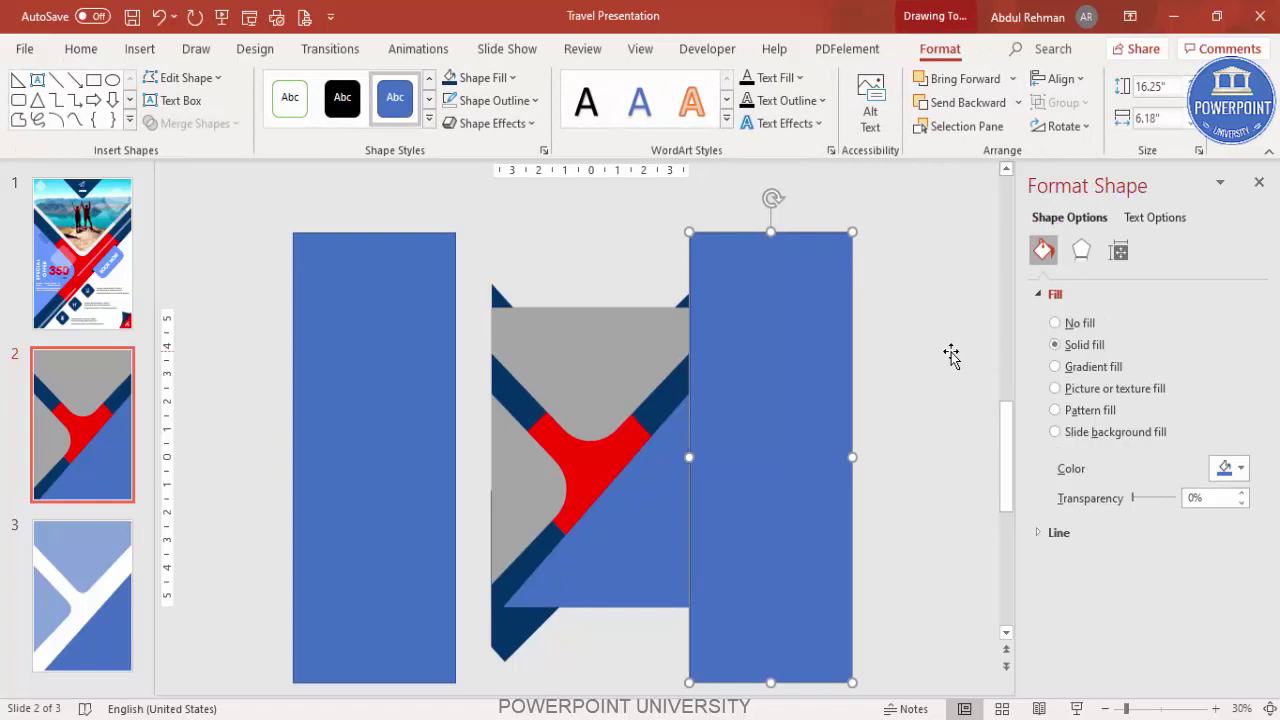
pyautogui.click(945, 356)
pyautogui.click(829, 386)
pyautogui.press('Left')
pyautogui.press('Escape')
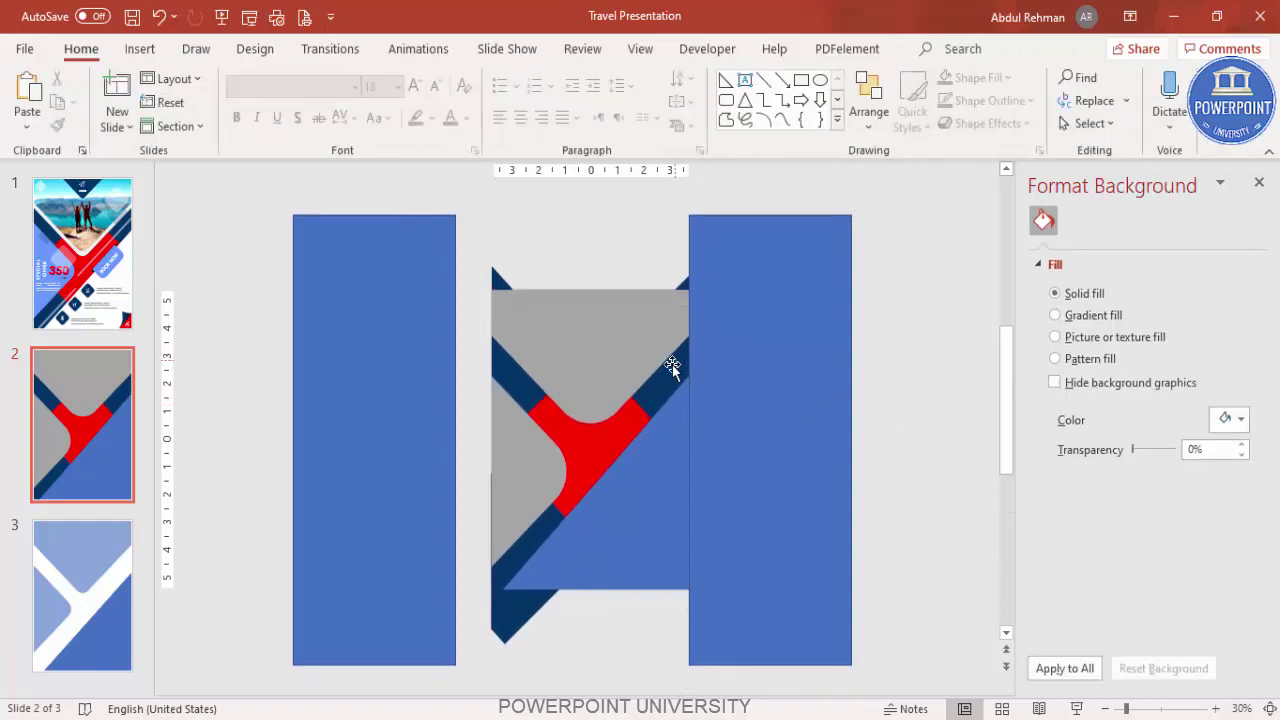
# Subtract the rectangle from the right navy diamond using Merge Shapes > Subtract
pyautogui.click(671, 366)
pyautogui.keyDown('shift'); pyautogui.click(760, 289); pyautogui.keyUp('shift')
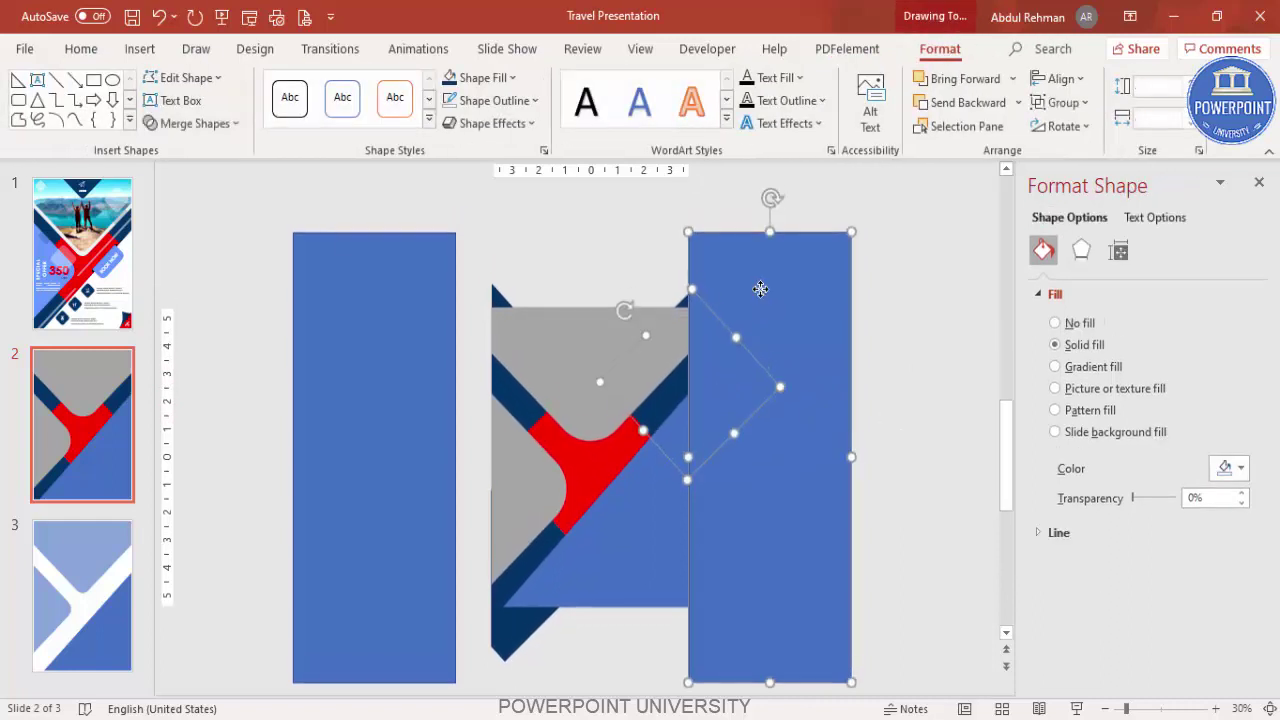
pyautogui.click(152, 124)
pyautogui.click(190, 261)
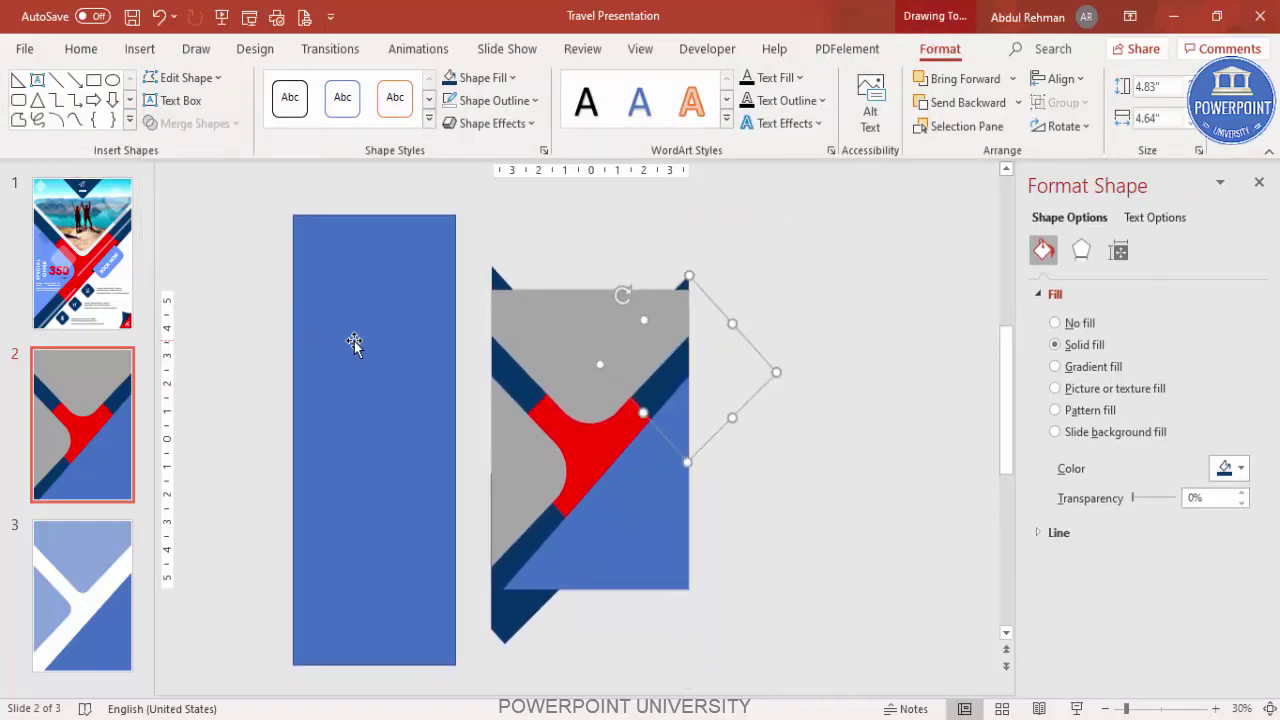
# Shorten the left blue rectangle and line it up just below the slide's bottom edge
pyautogui.click(478, 475)
pyautogui.click(374, 294)
pyautogui.moveTo(374, 215); pyautogui.dragTo(566, 566)
pyautogui.moveTo(375, 570); pyautogui.dragTo(505, 633)
pyautogui.scroll(-3, 657, 615)
pyautogui.moveTo(638, 597); pyautogui.dragTo(638, 601)
pyautogui.moveTo(529, 606); pyautogui.dragTo(528, 604)
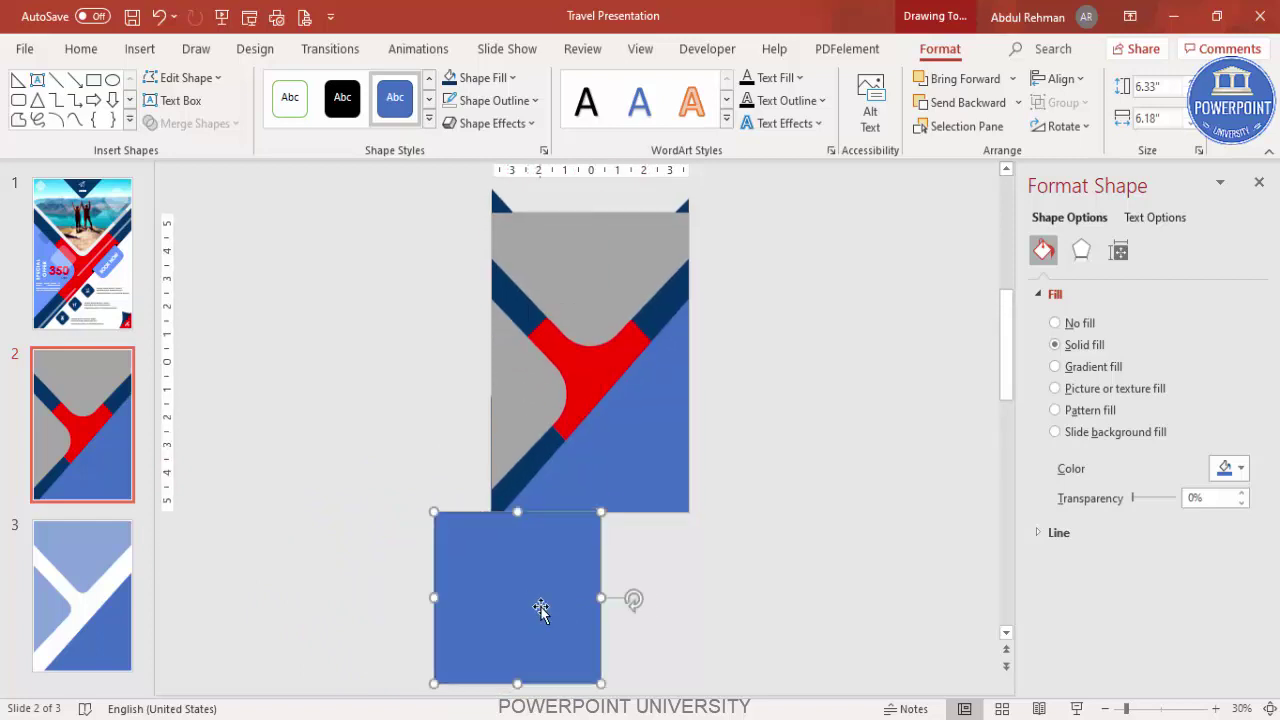
pyautogui.click(680, 553)
# Subtract the rectangle from the bottom navy square to remove the overhang
pyautogui.click(509, 494)
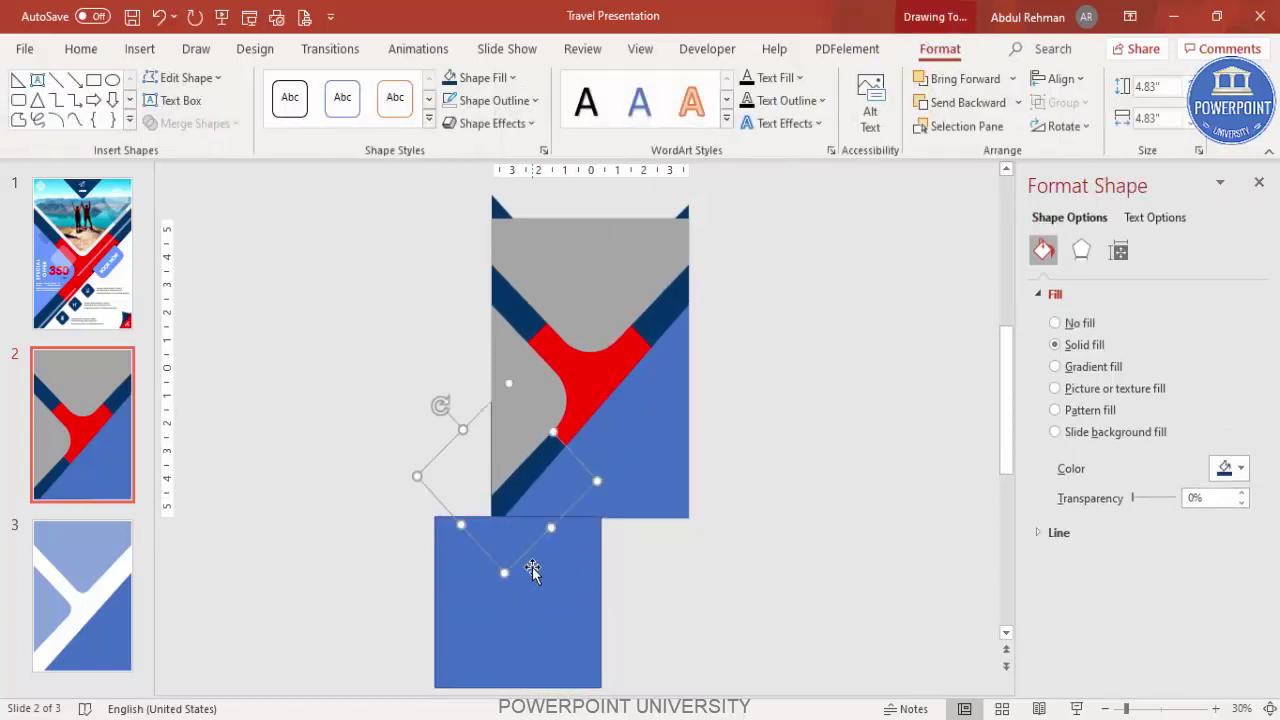
pyautogui.keyDown('shift'); pyautogui.click(537, 595); pyautogui.keyUp('shift')
pyautogui.click(195, 123)
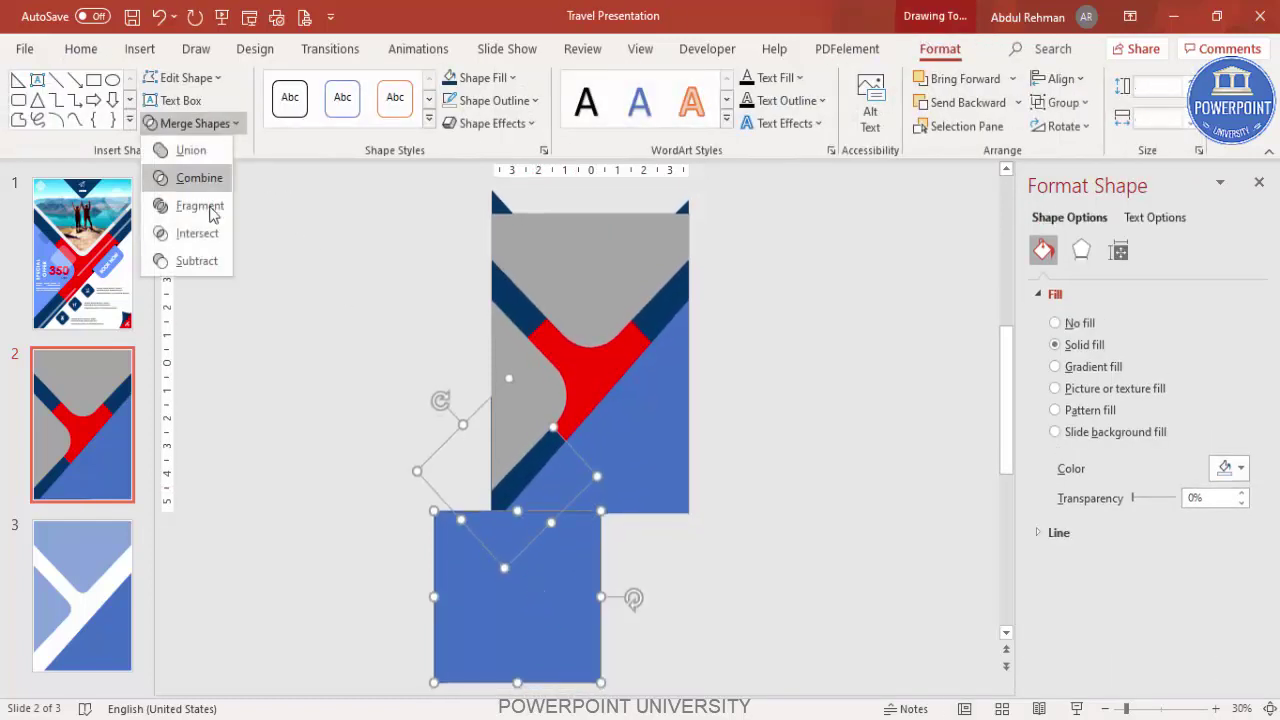
pyautogui.click(205, 267)
pyautogui.scroll(3, 297, 306)
pyautogui.click(337, 317)
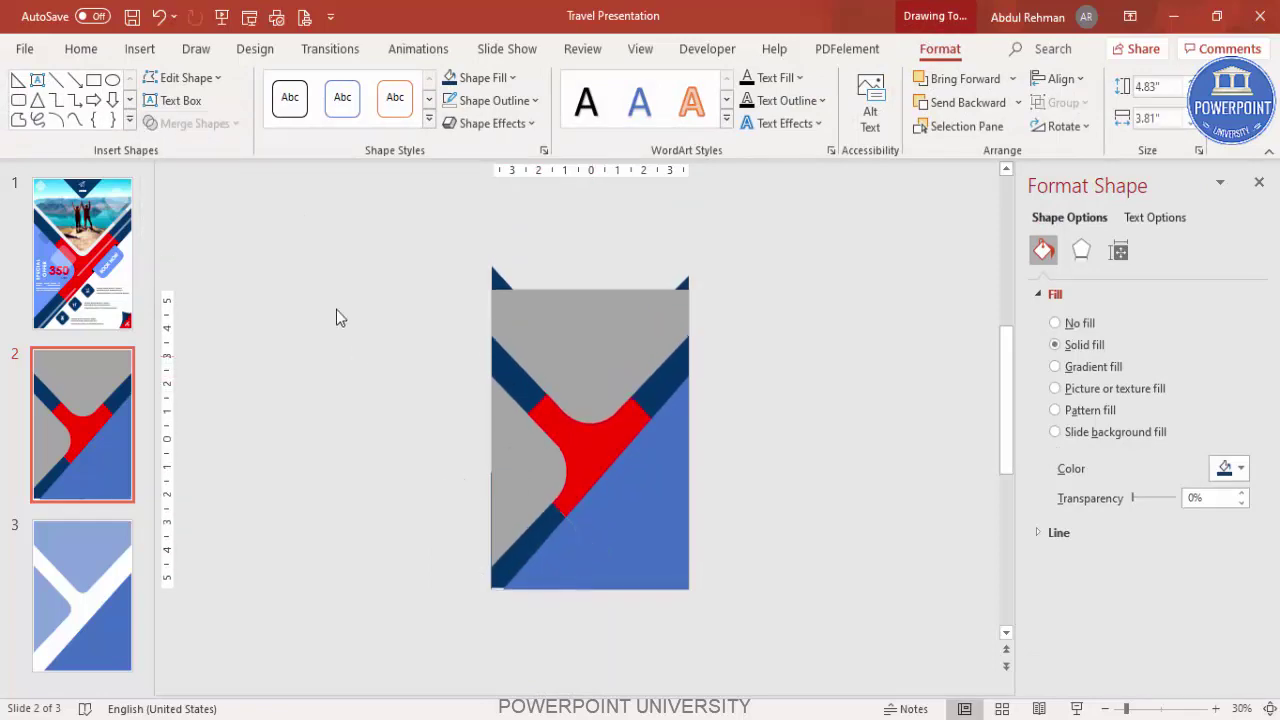
pyautogui.click(140, 49)
pyautogui.click(303, 100)
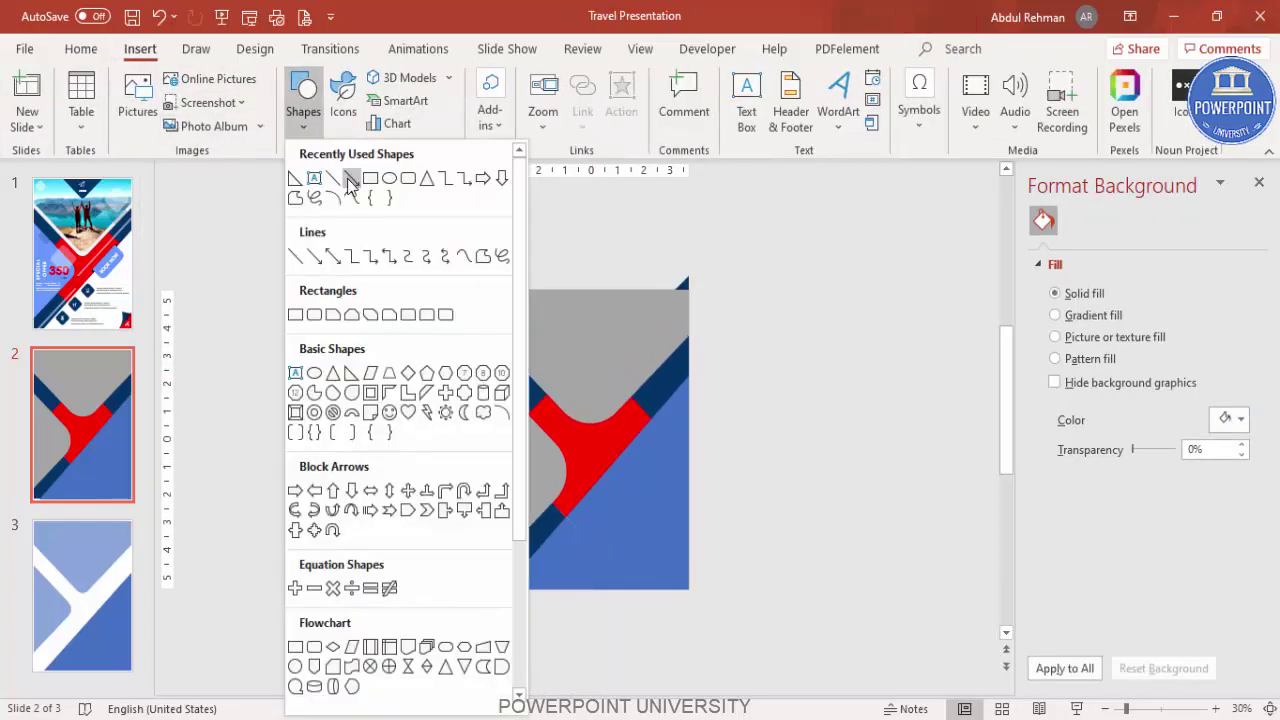
pyautogui.click(352, 180)
# Draw a rectangle above the top edge and subtract it from the top navy diamond
pyautogui.moveTo(563, 259); pyautogui.dragTo(580, 292)
pyautogui.click(531, 340)
pyautogui.keyDown('shift'); pyautogui.click(534, 240); pyautogui.keyUp('shift')
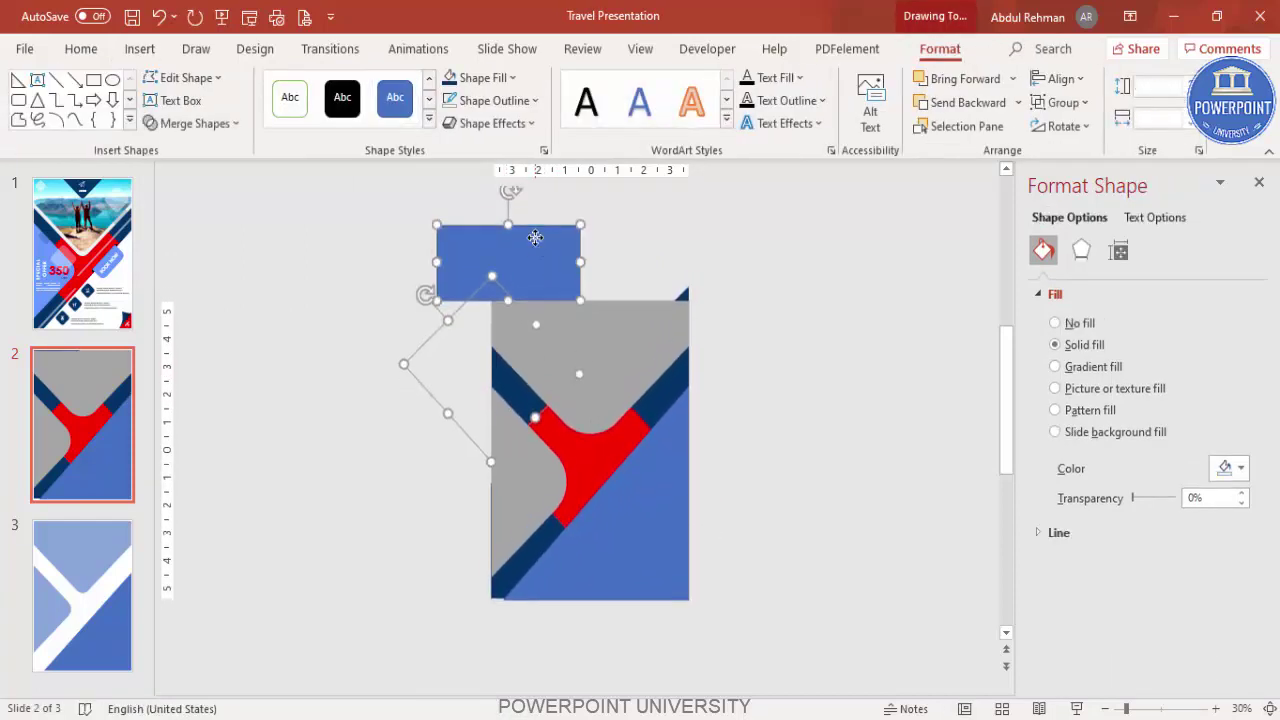
pyautogui.click(226, 124)
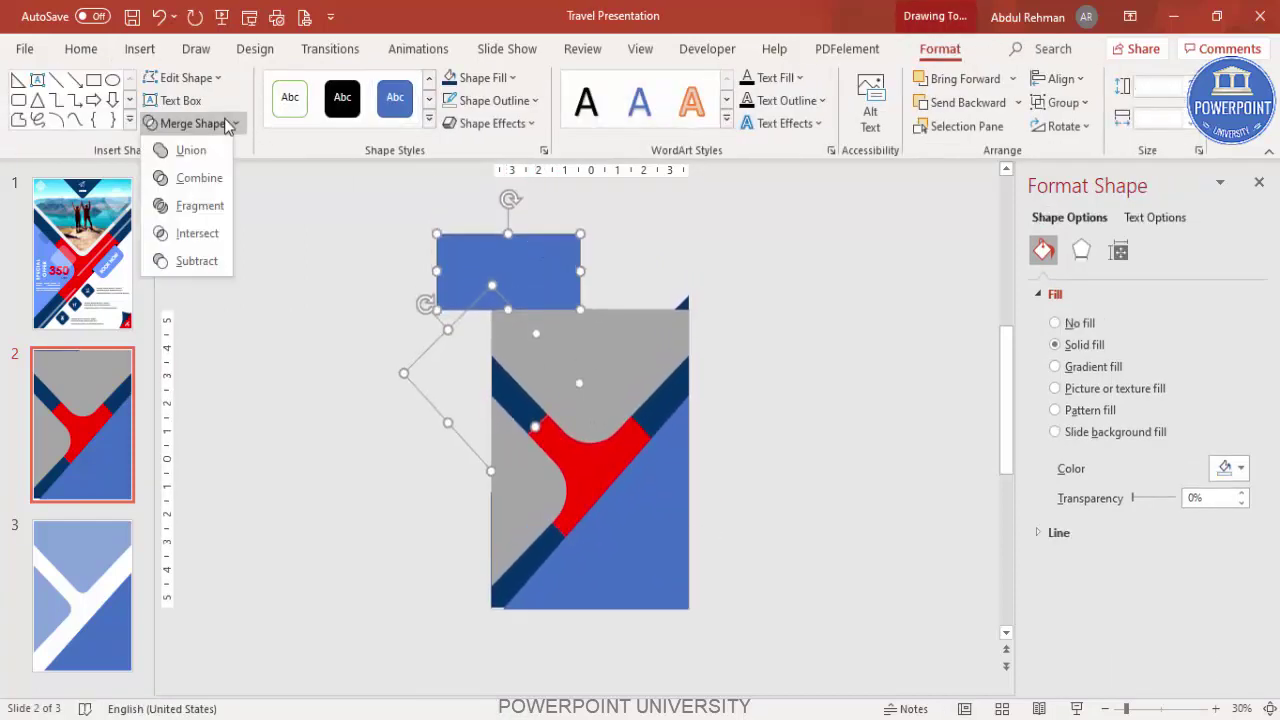
pyautogui.click(196, 261)
pyautogui.click(389, 249)
# Draw a rectangle over the top-right corner and subtract it from the navy stripe
pyautogui.click(140, 49)
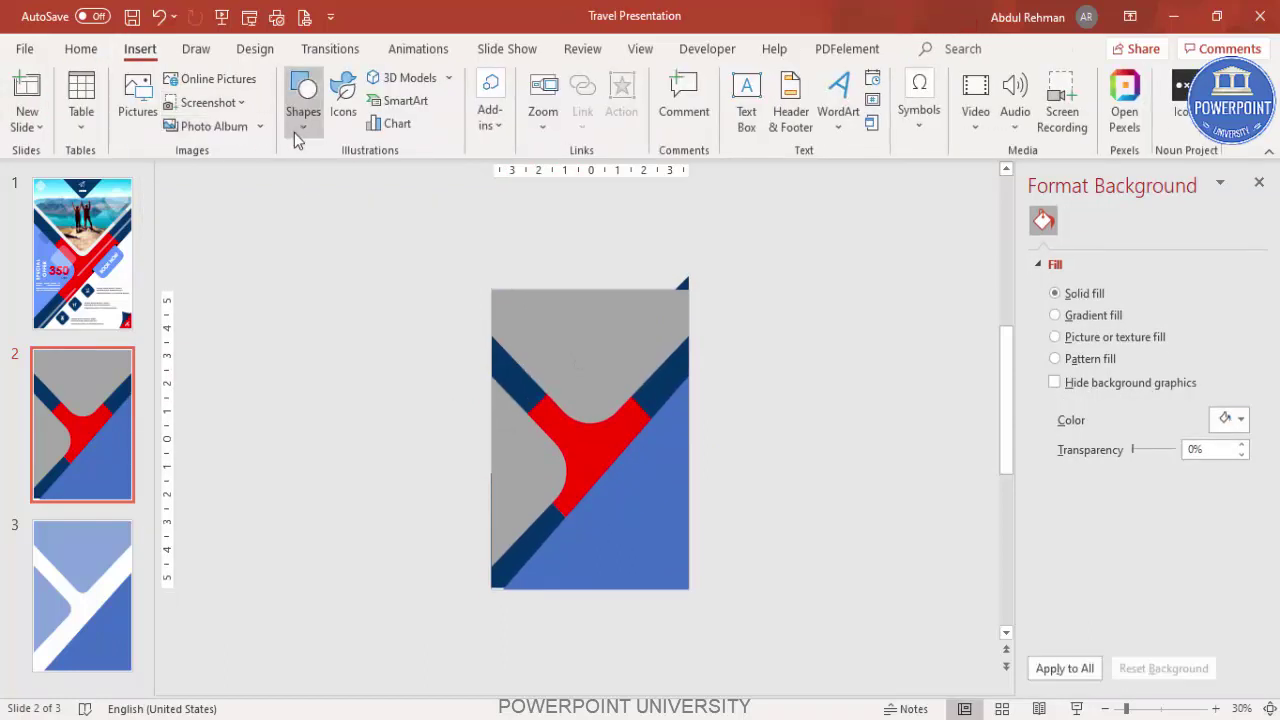
pyautogui.click(295, 138)
pyautogui.click(393, 186)
pyautogui.moveTo(600, 216); pyautogui.dragTo(739, 290)
pyautogui.click(684, 402)
pyautogui.keyDown('shift'); pyautogui.click(694, 243); pyautogui.keyUp('shift')
pyautogui.click(195, 123)
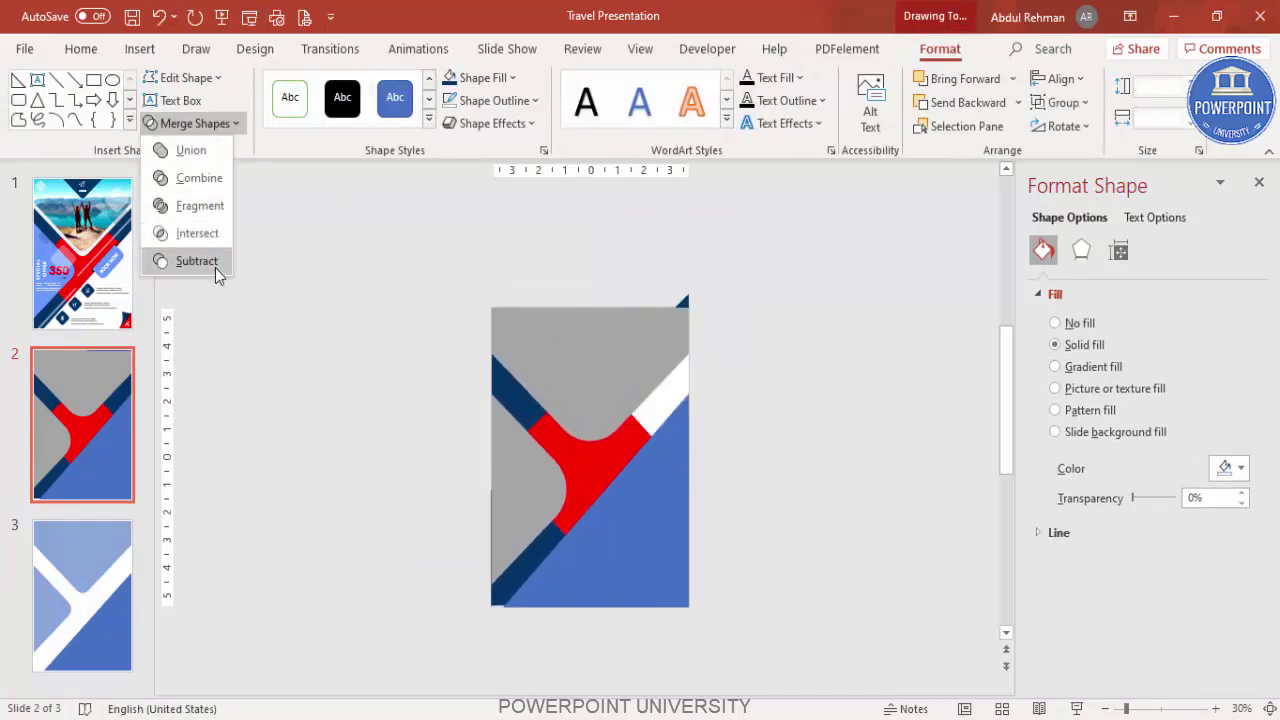
pyautogui.click(213, 266)
pyautogui.click(820, 600)
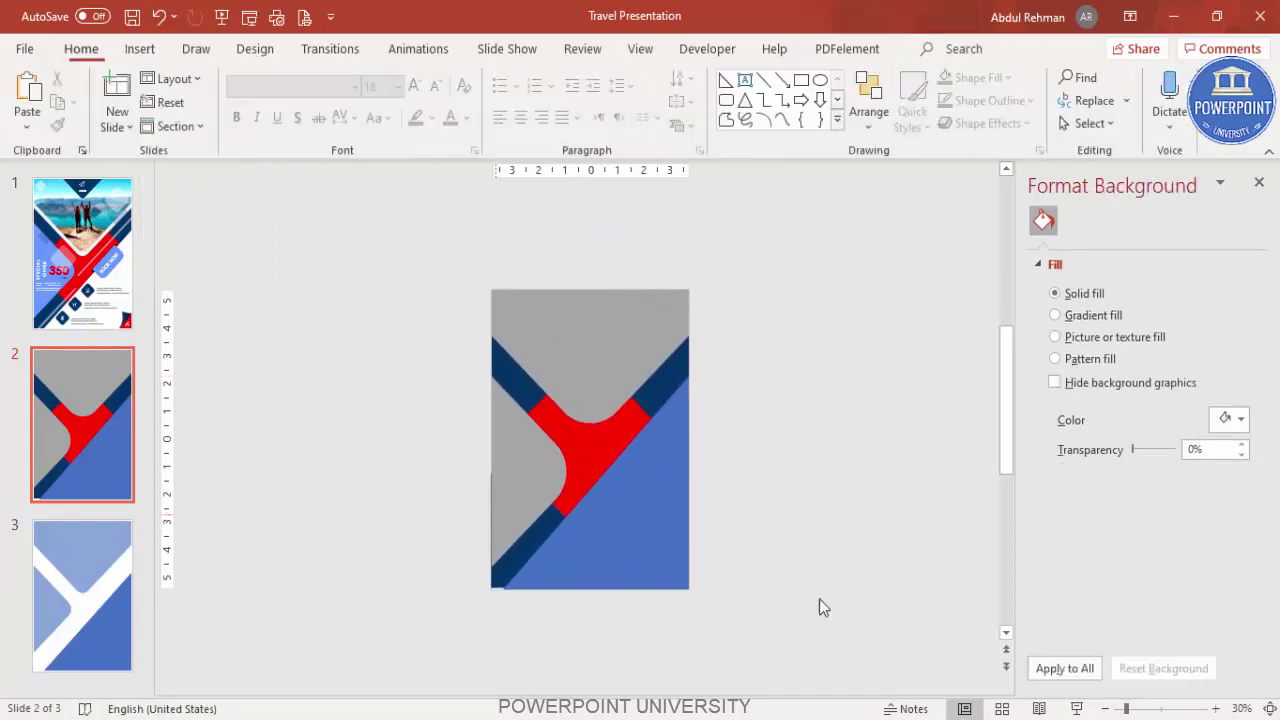
# Stretch the blue lower shape down to the slide's bottom edge
pyautogui.click(1264, 708)
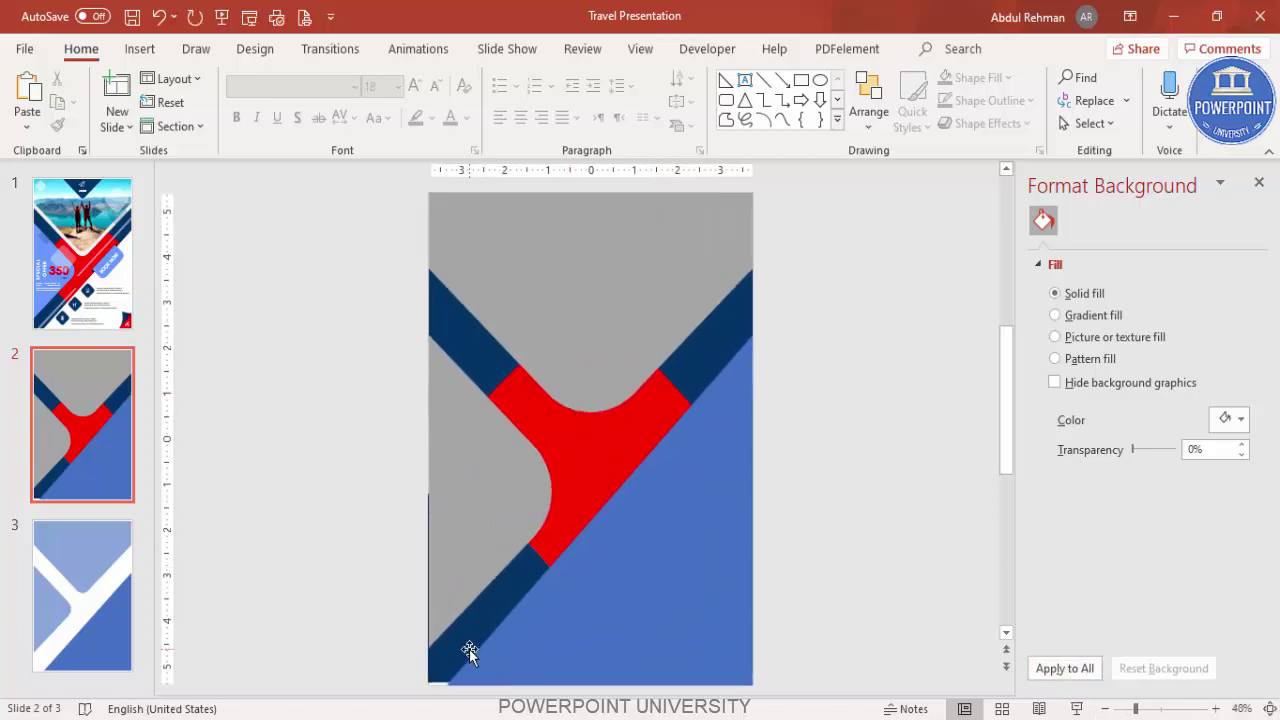
pyautogui.click(556, 624)
pyautogui.moveTo(600, 684); pyautogui.dragTo(599, 684)
pyautogui.click(777, 634)
# Change the grey V shape at the top to a white fill
pyautogui.click(599, 269)
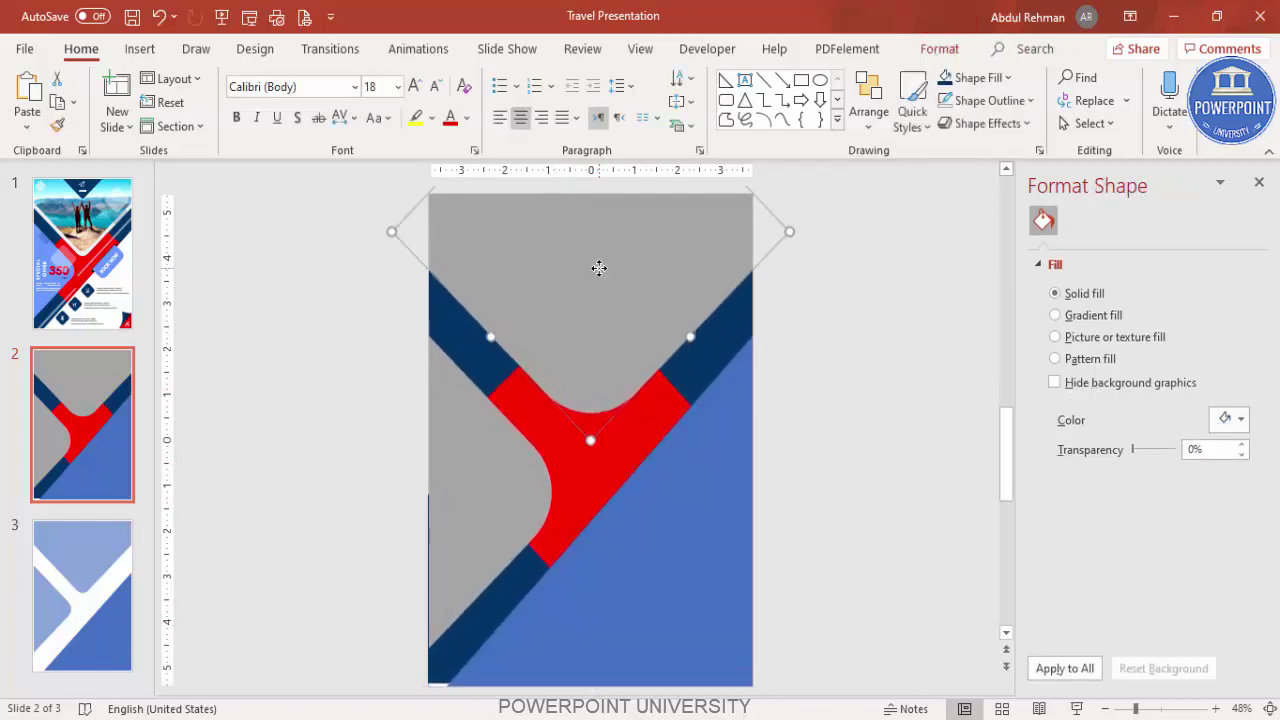
pyautogui.click(1240, 468)
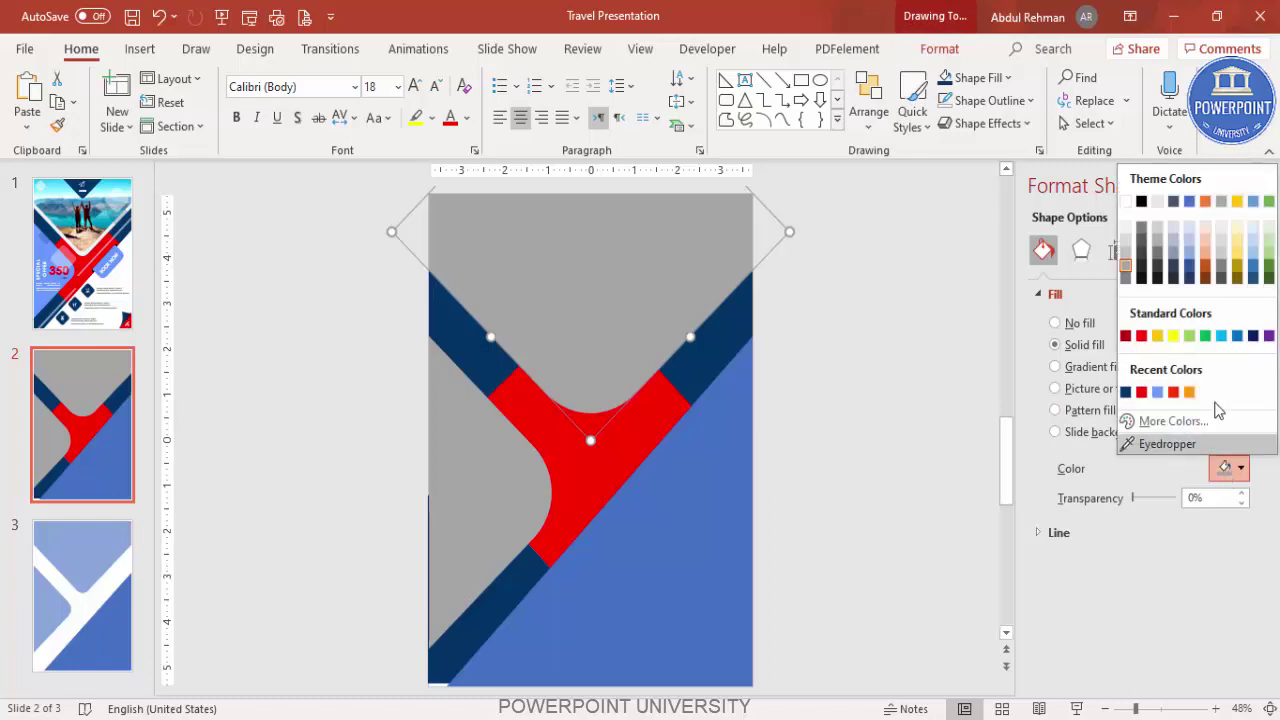
pyautogui.click(1125, 201)
pyautogui.click(824, 359)
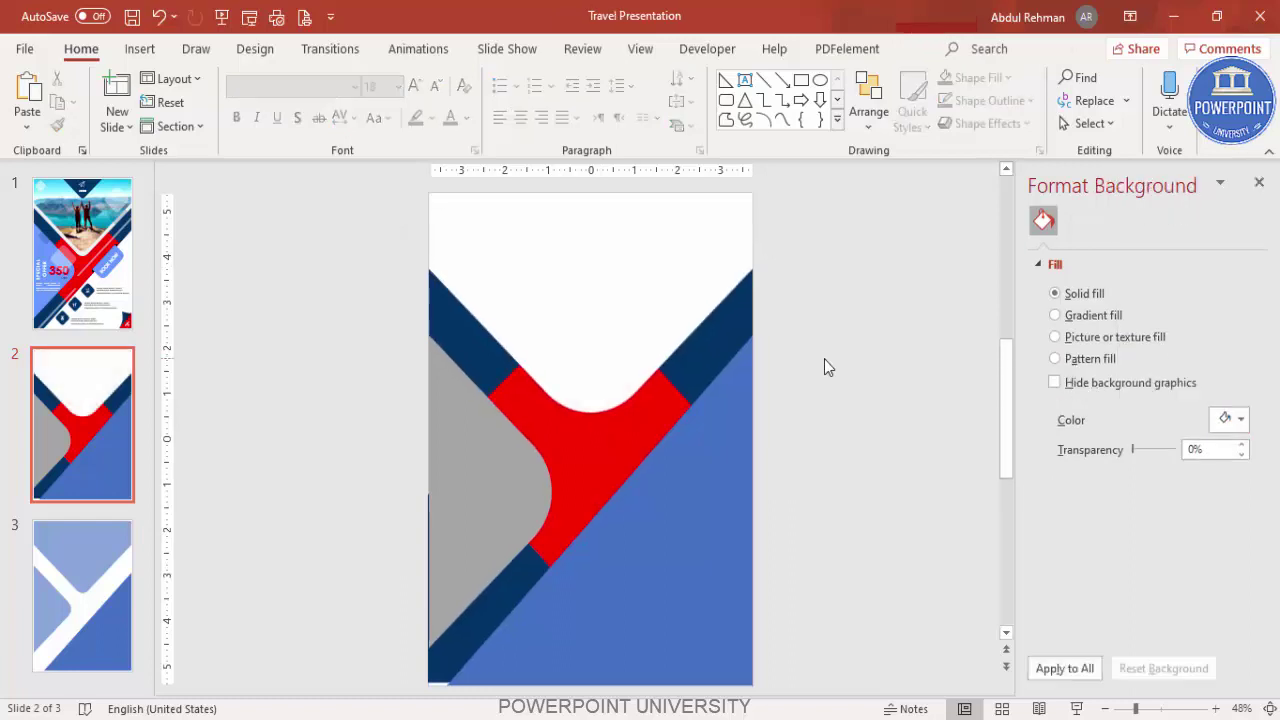
pyautogui.click(559, 274)
pyautogui.scroll(3, 620, 306)
pyautogui.moveTo(616, 421); pyautogui.dragTo(727, 366)
pyautogui.scroll(-3, 700, 357)
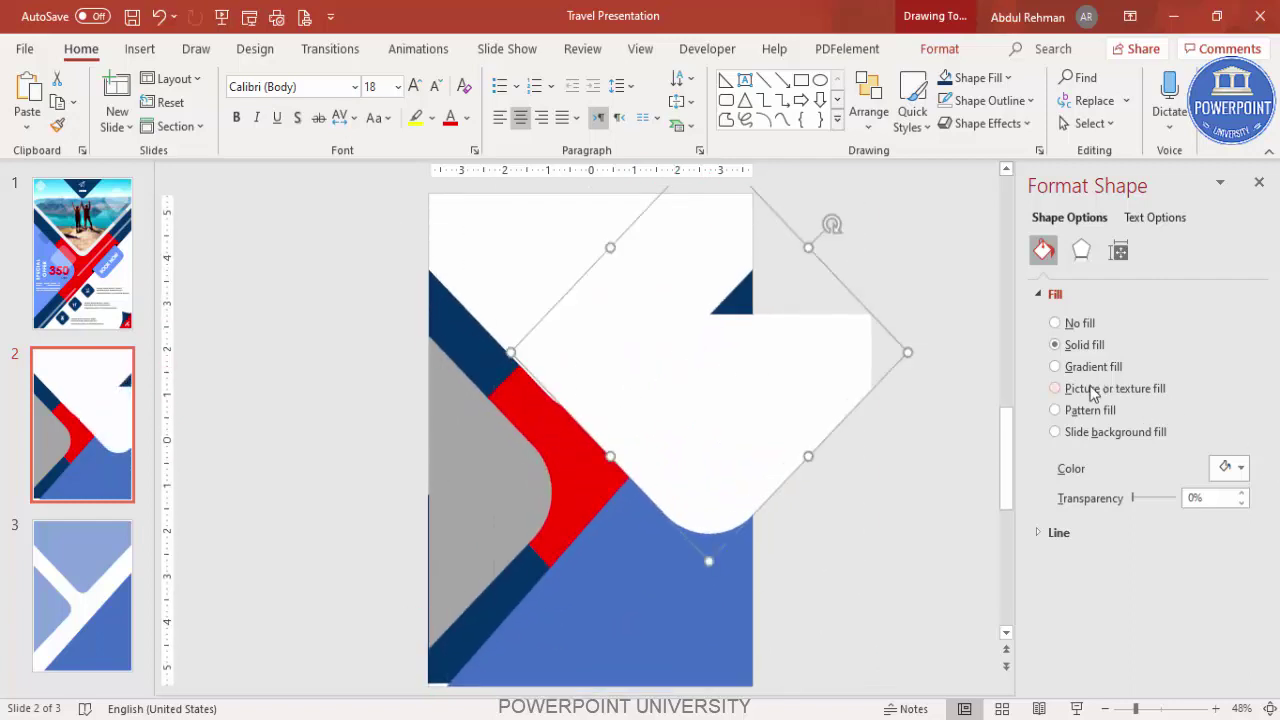
# Fill the V shape with the hikers travel photo and fit it into the top notch
pyautogui.click(1060, 396)
pyautogui.click(1084, 490)
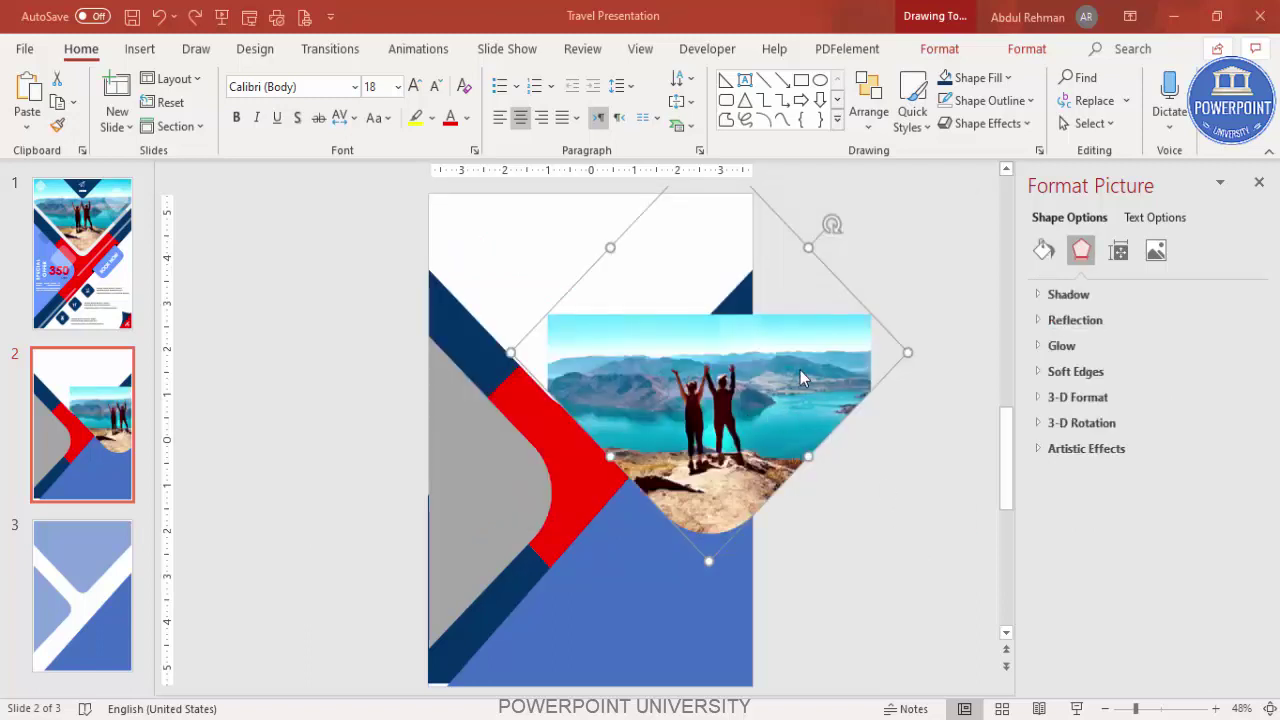
pyautogui.click(873, 480)
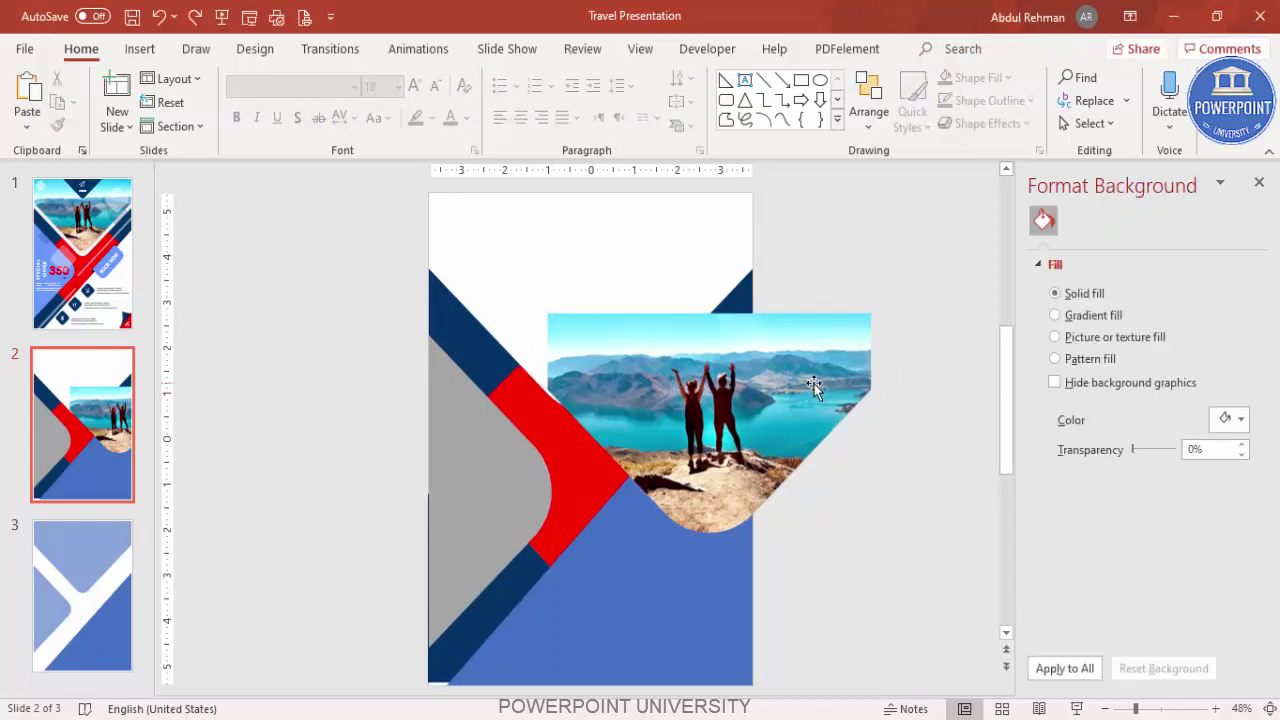
pyautogui.moveTo(744, 432); pyautogui.dragTo(623, 311)
pyautogui.moveTo(589, 443); pyautogui.dragTo(589, 425)
pyautogui.moveTo(620, 286); pyautogui.dragTo(620, 289)
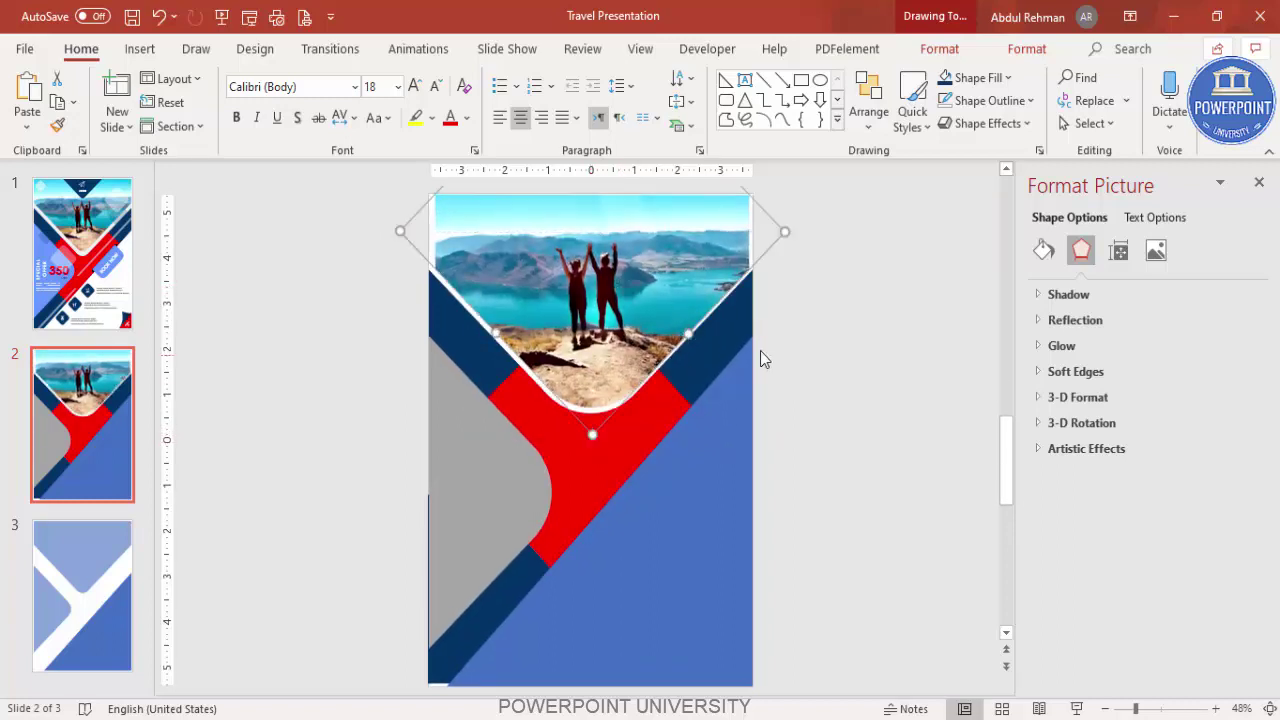
pyautogui.moveTo(595, 433); pyautogui.dragTo(591, 428)
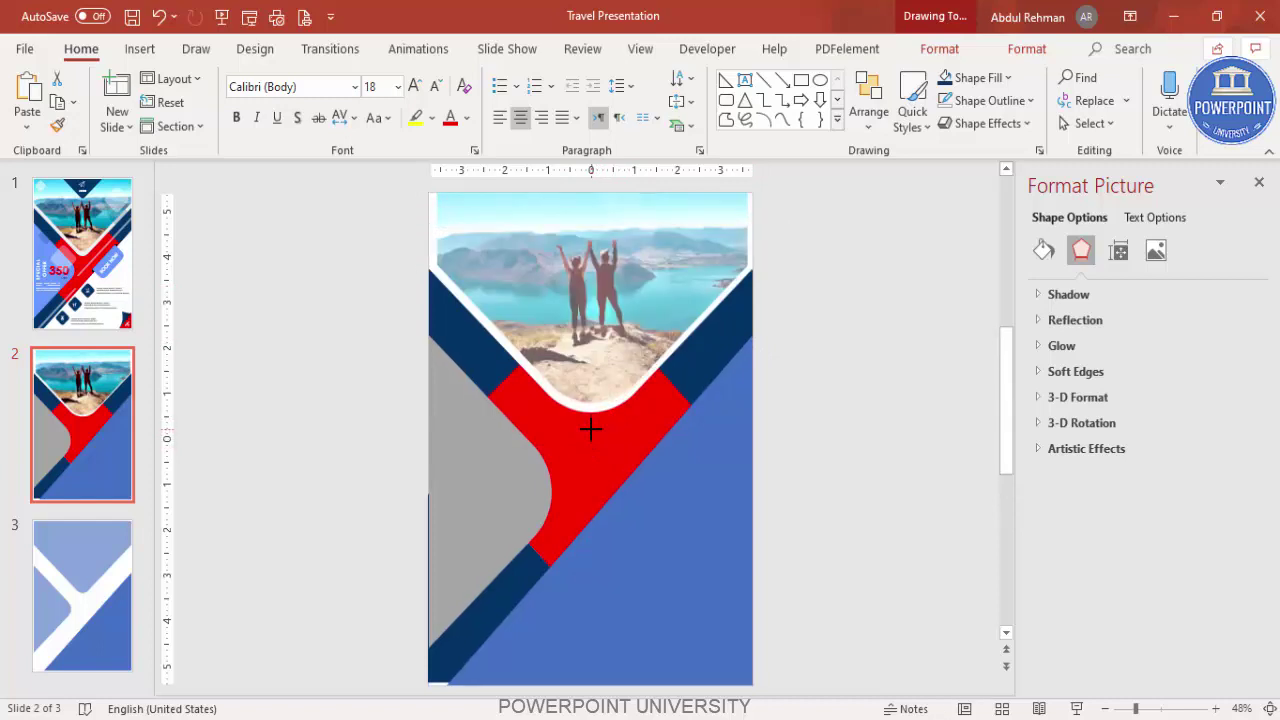
# Give the photo an outer shadow with 10 pt distance
pyautogui.click(697, 334)
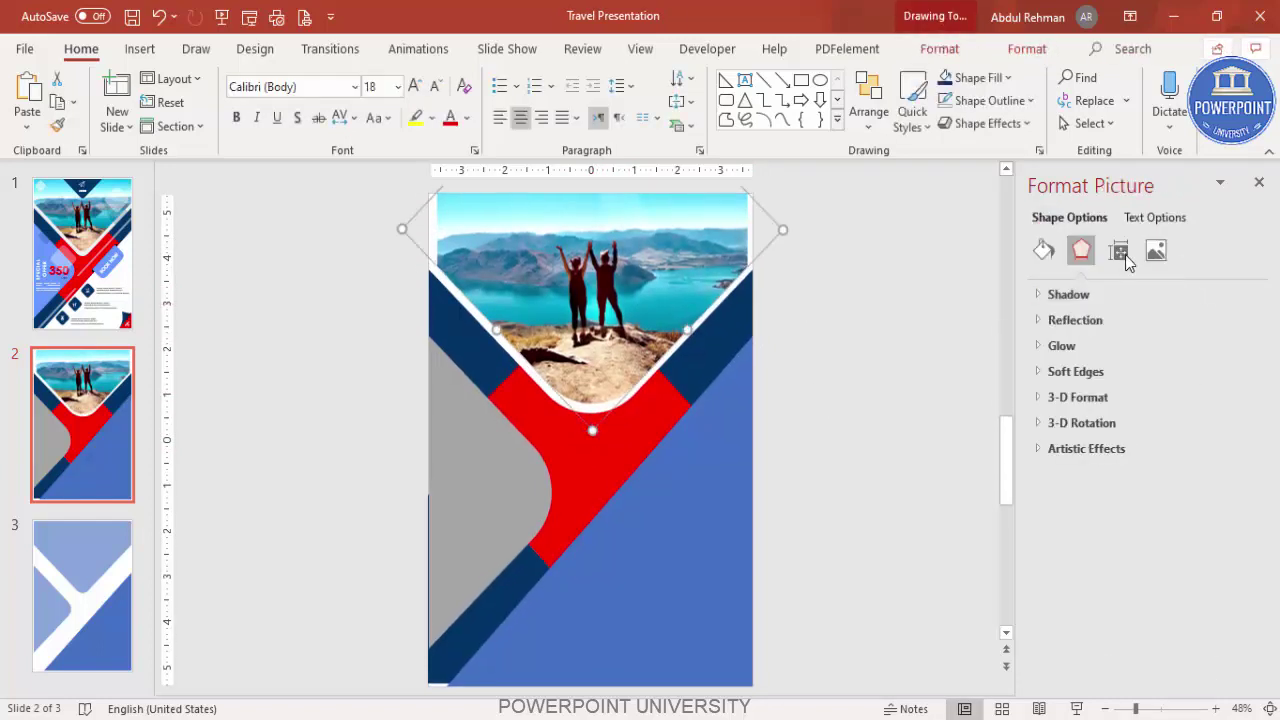
pyautogui.click(1071, 293)
pyautogui.click(1227, 334)
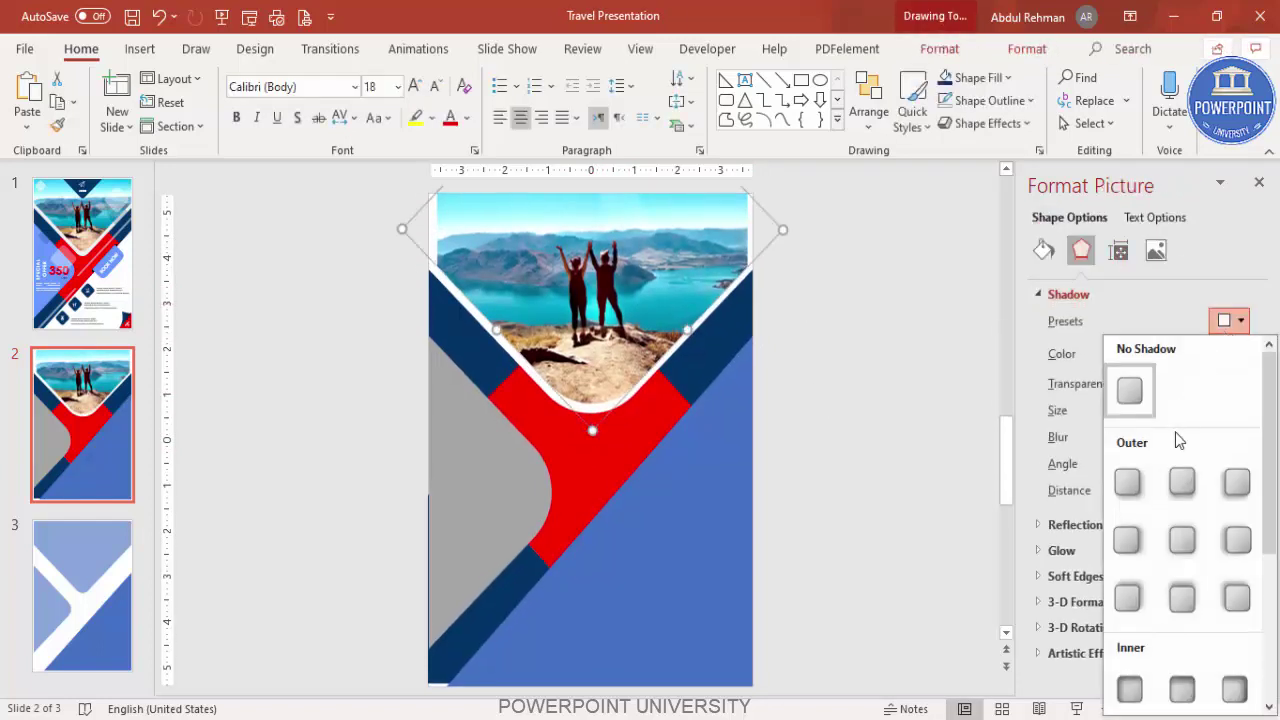
pyautogui.click(1183, 490)
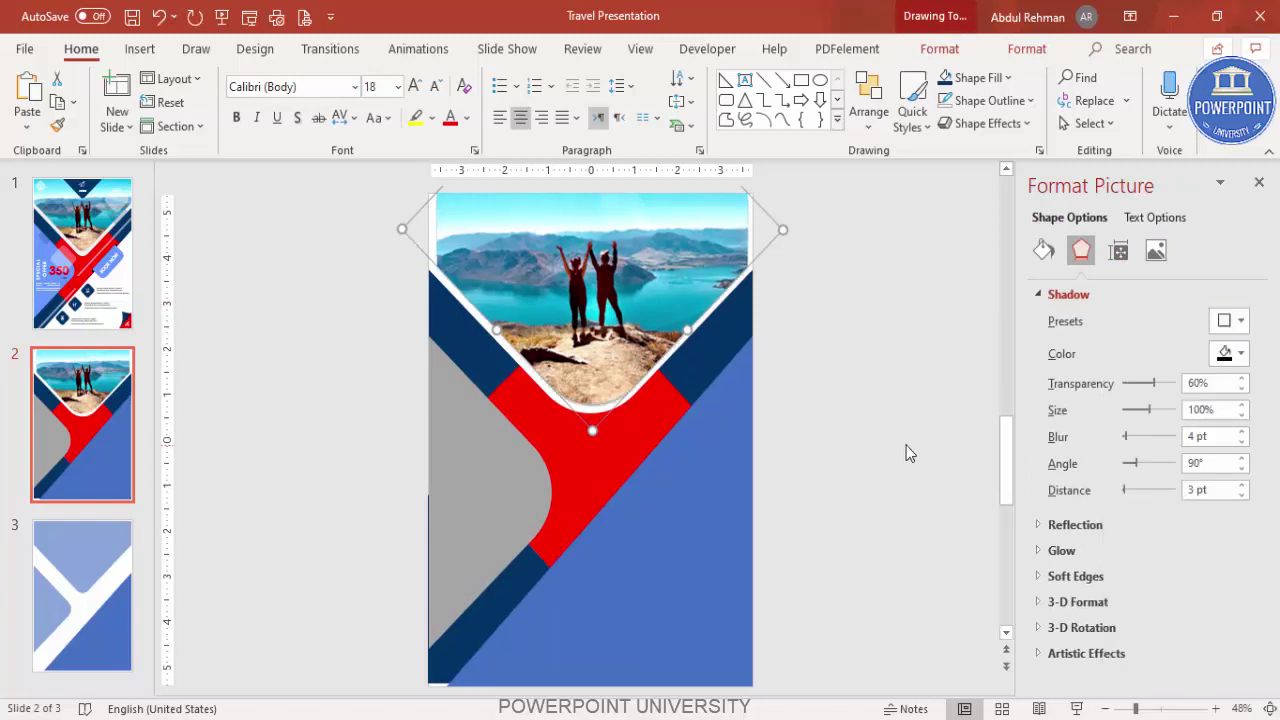
pyautogui.click(1242, 486)
pyautogui.click(1242, 486)
pyautogui.click(1242, 486)
pyautogui.click(1242, 486)
pyautogui.click(1242, 486)
pyautogui.click(1242, 486)
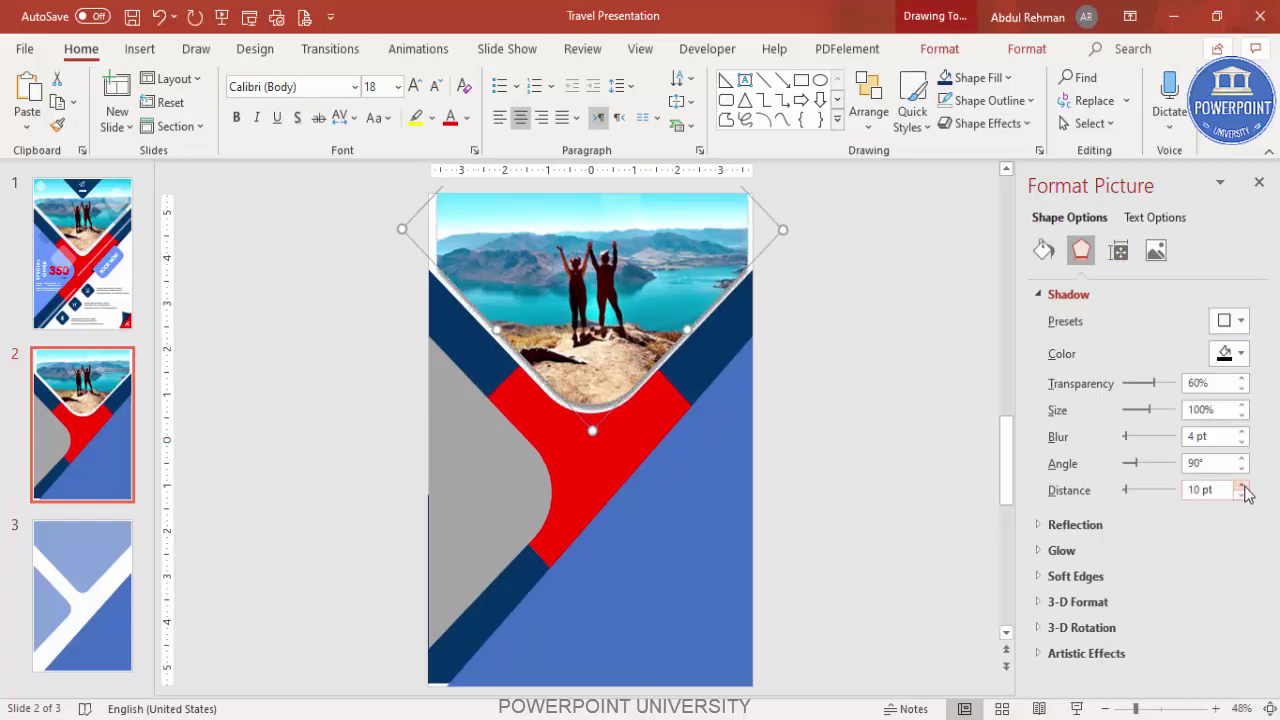
pyautogui.click(865, 421)
# Colour the left shape light blue and the large lower shape white
pyautogui.click(483, 479)
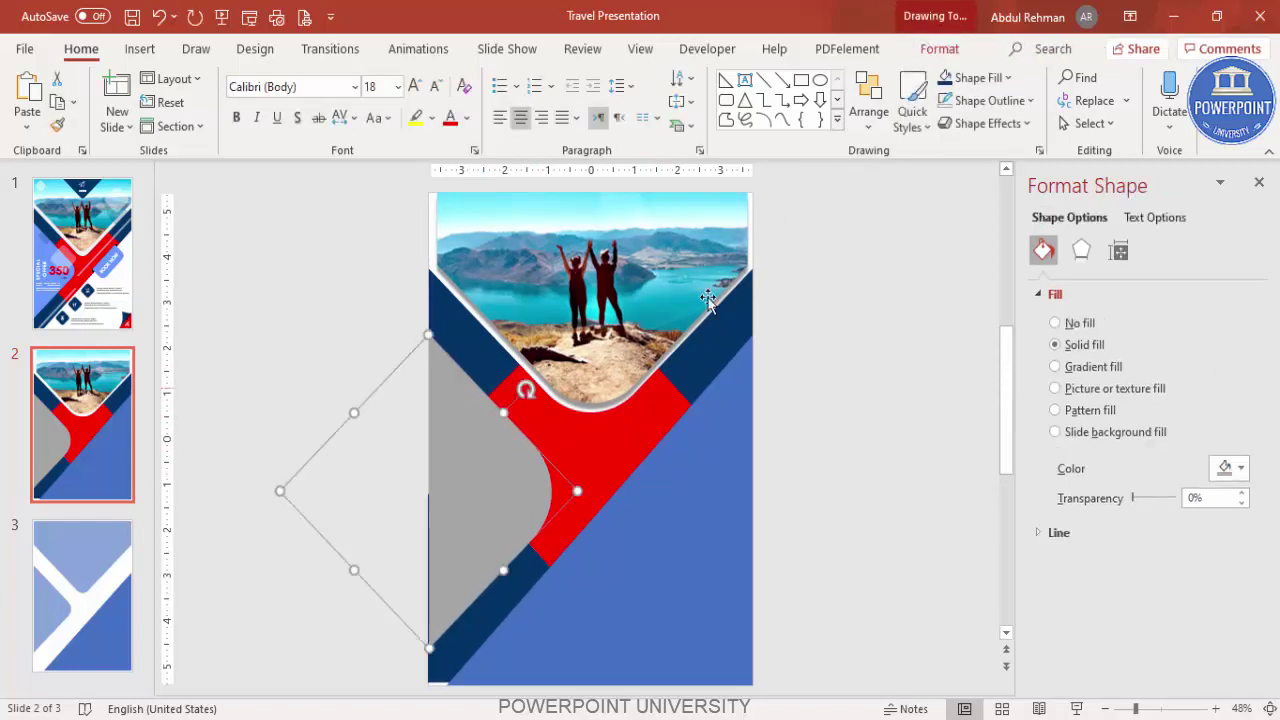
pyautogui.click(1007, 77)
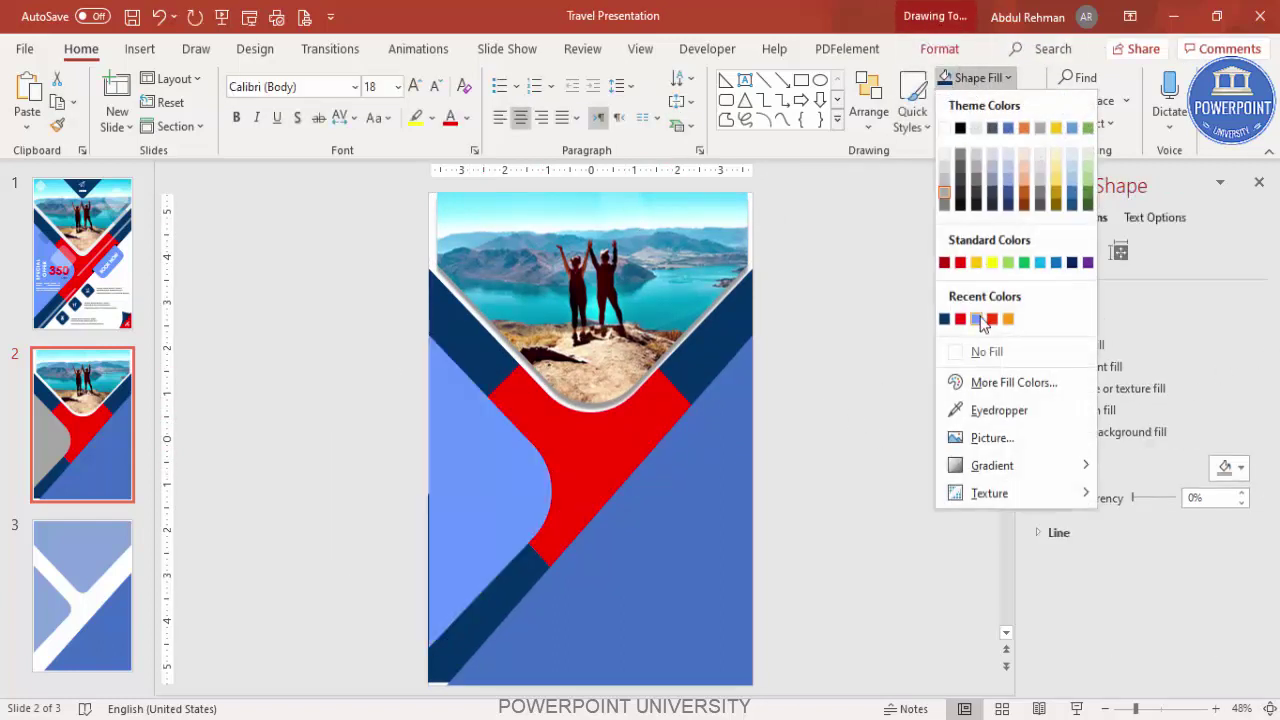
pyautogui.click(980, 316)
pyautogui.click(723, 472)
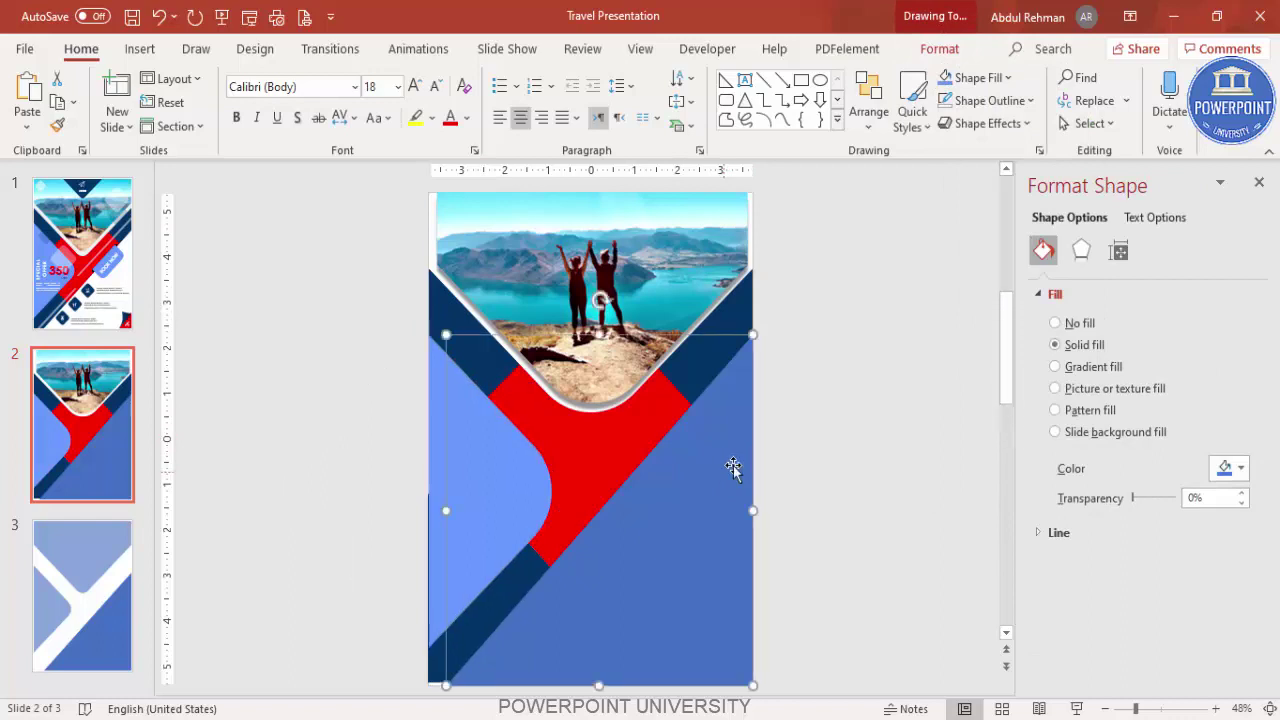
pyautogui.click(1223, 468)
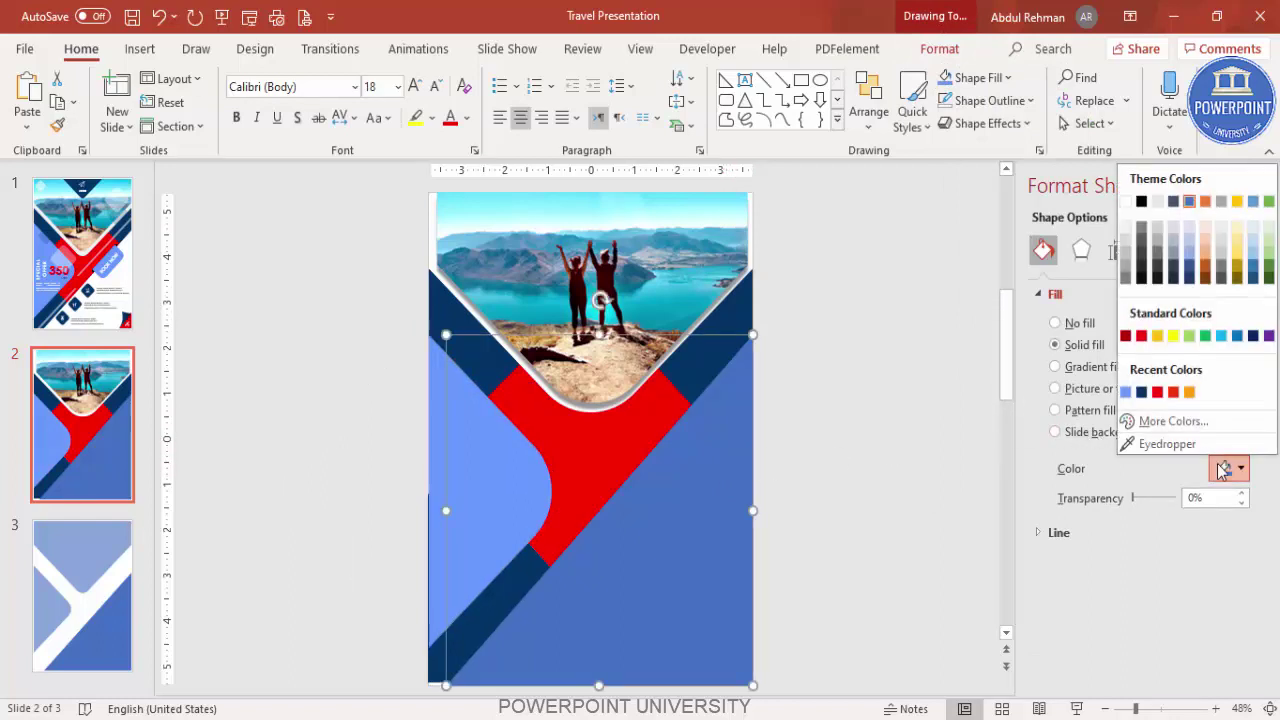
pyautogui.click(1126, 202)
pyautogui.click(868, 396)
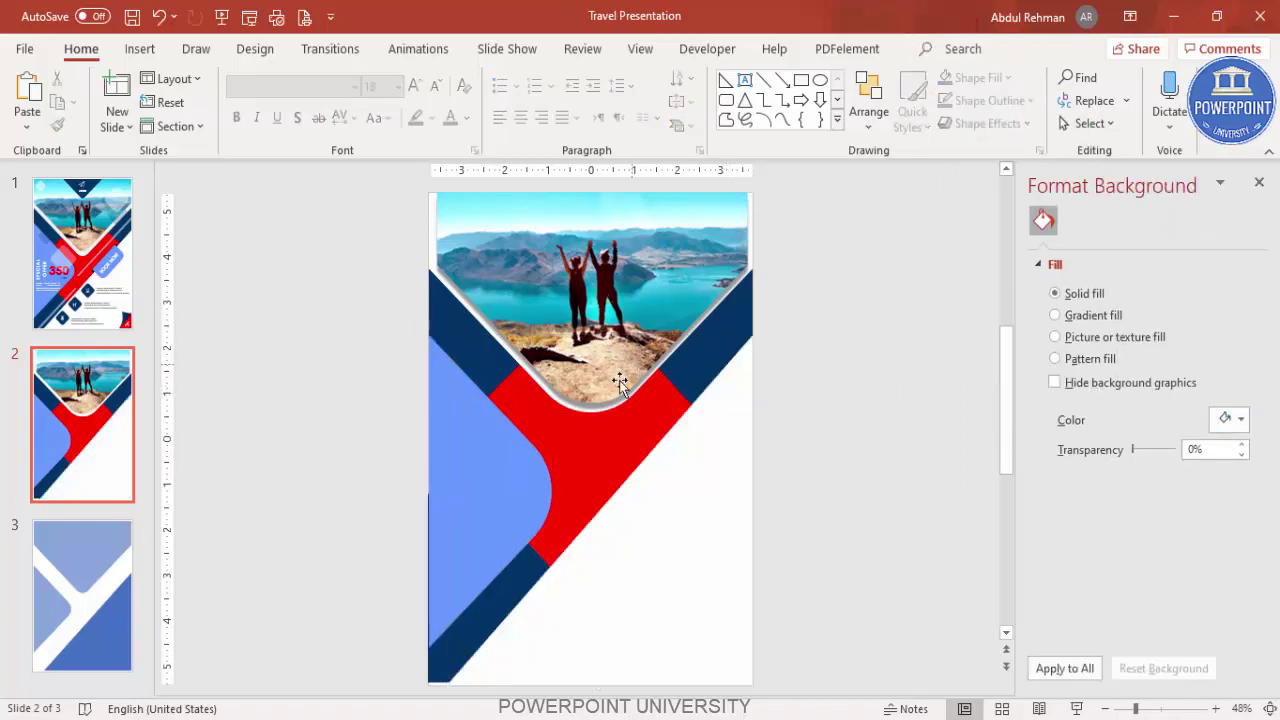
pyautogui.click(630, 433)
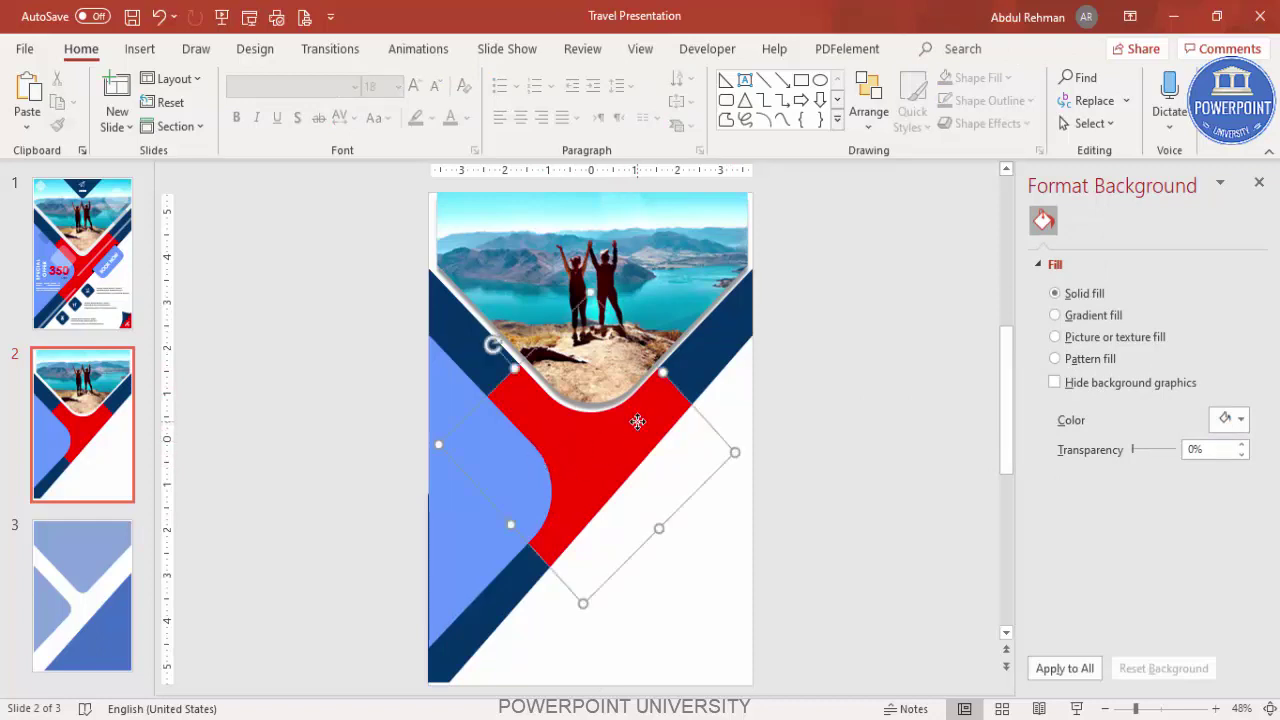
# Give the red band an inner shadow with increased blur
pyautogui.click(1081, 249)
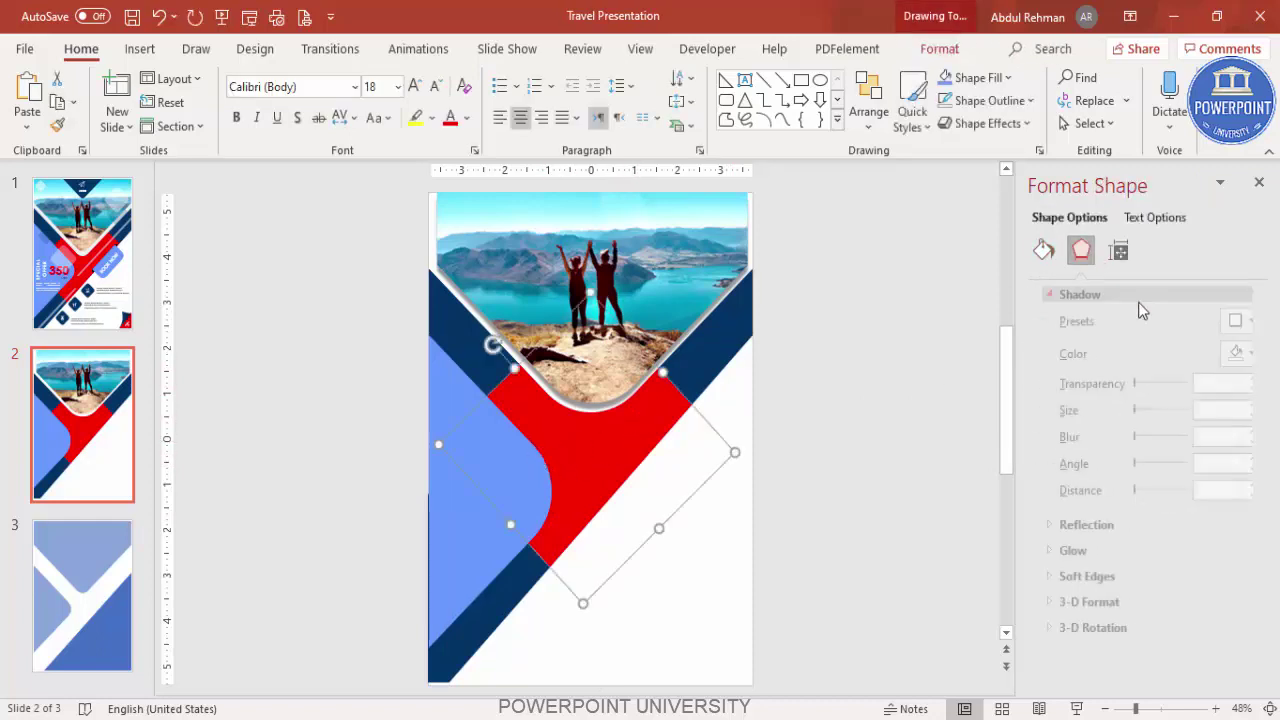
pyautogui.click(1230, 320)
pyautogui.scroll(-2, 1188, 680)
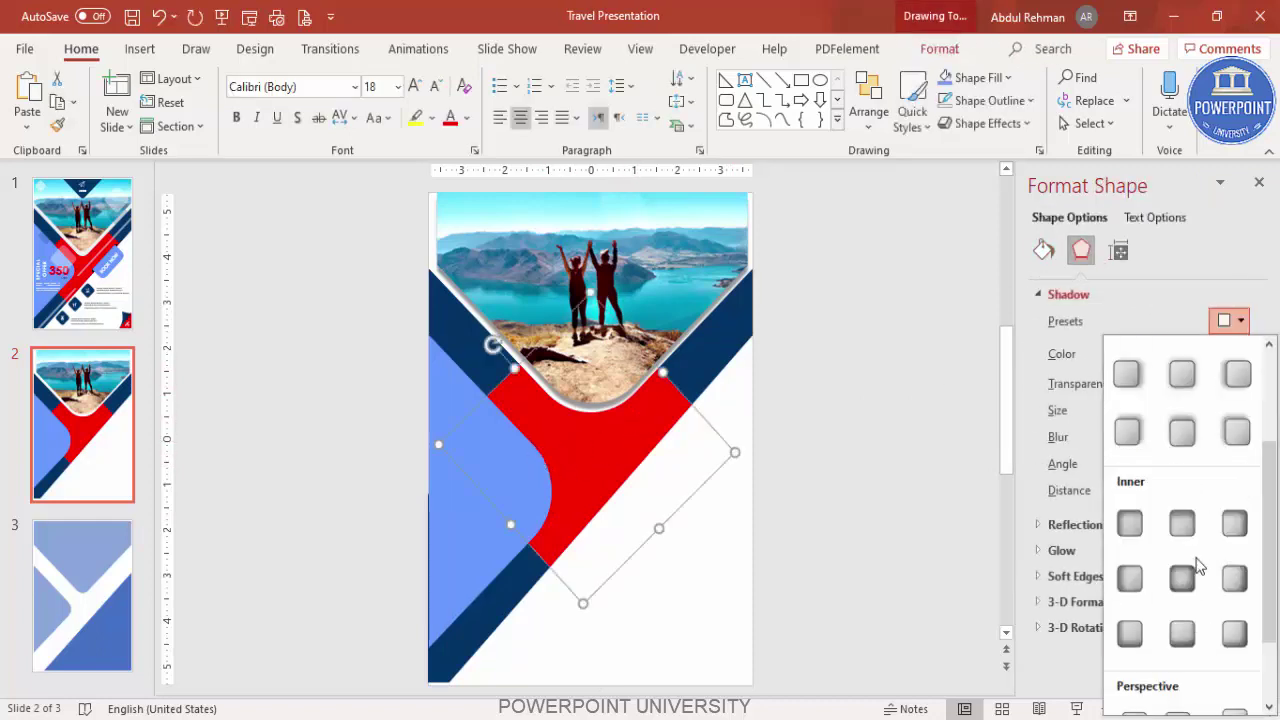
pyautogui.click(1182, 571)
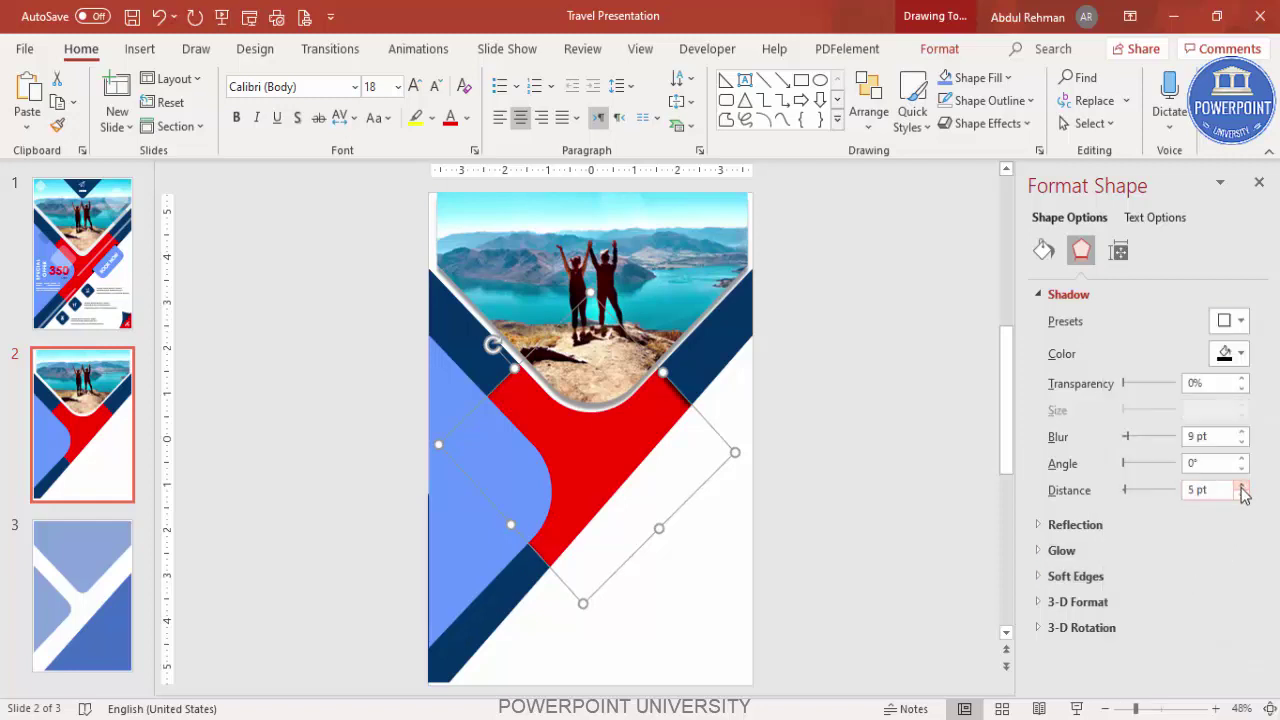
pyautogui.click(1241, 432)
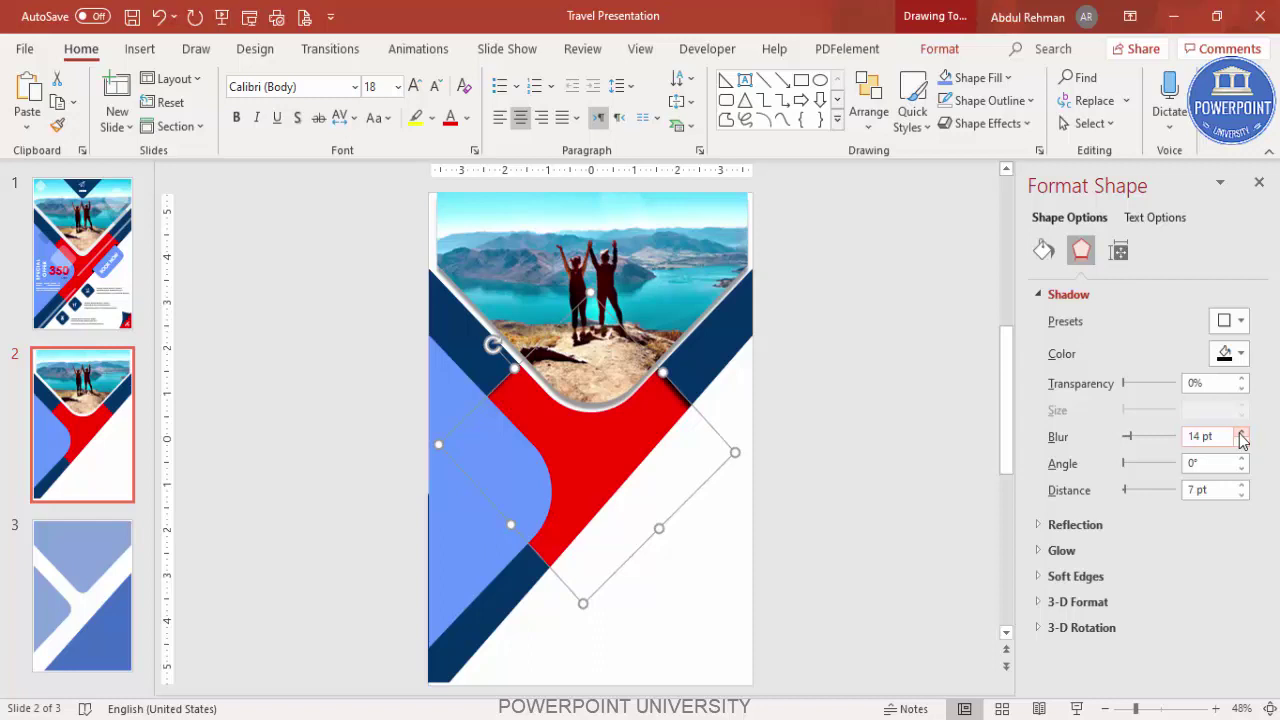
pyautogui.click(809, 451)
# Give the white lower shape an offset shadow with 10 pt distance
pyautogui.click(694, 451)
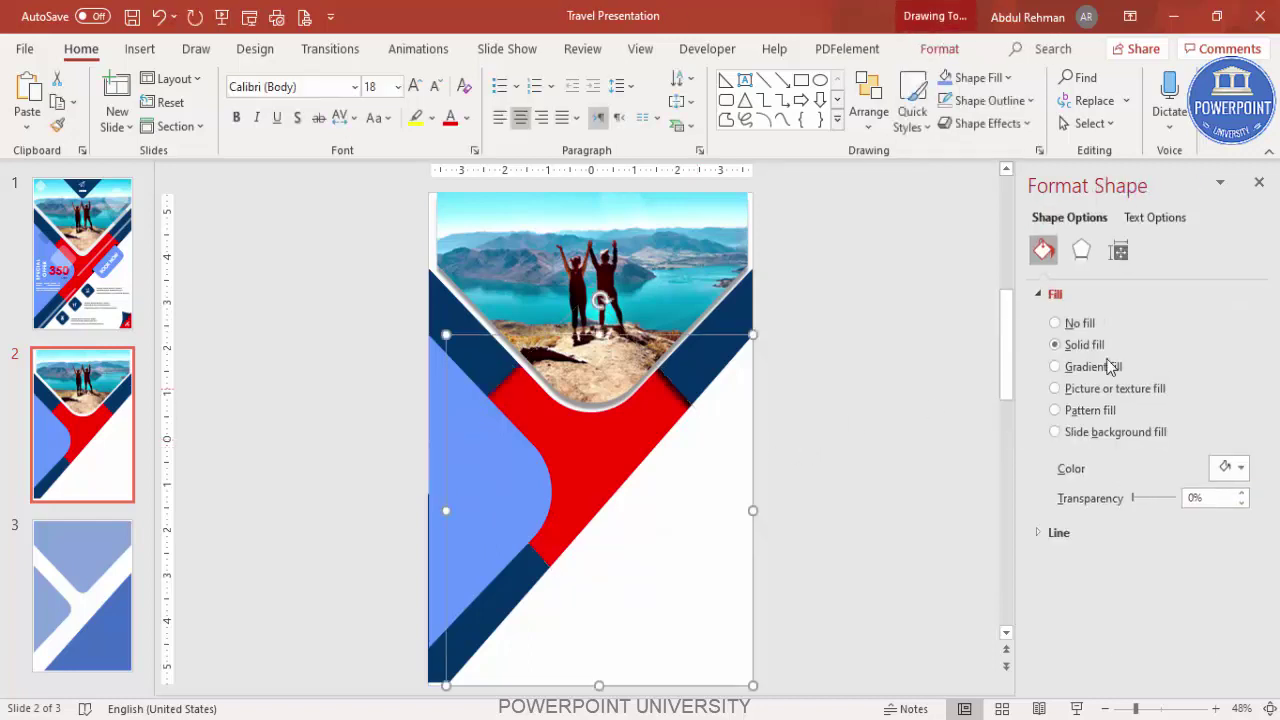
pyautogui.click(1084, 250)
pyautogui.click(1232, 322)
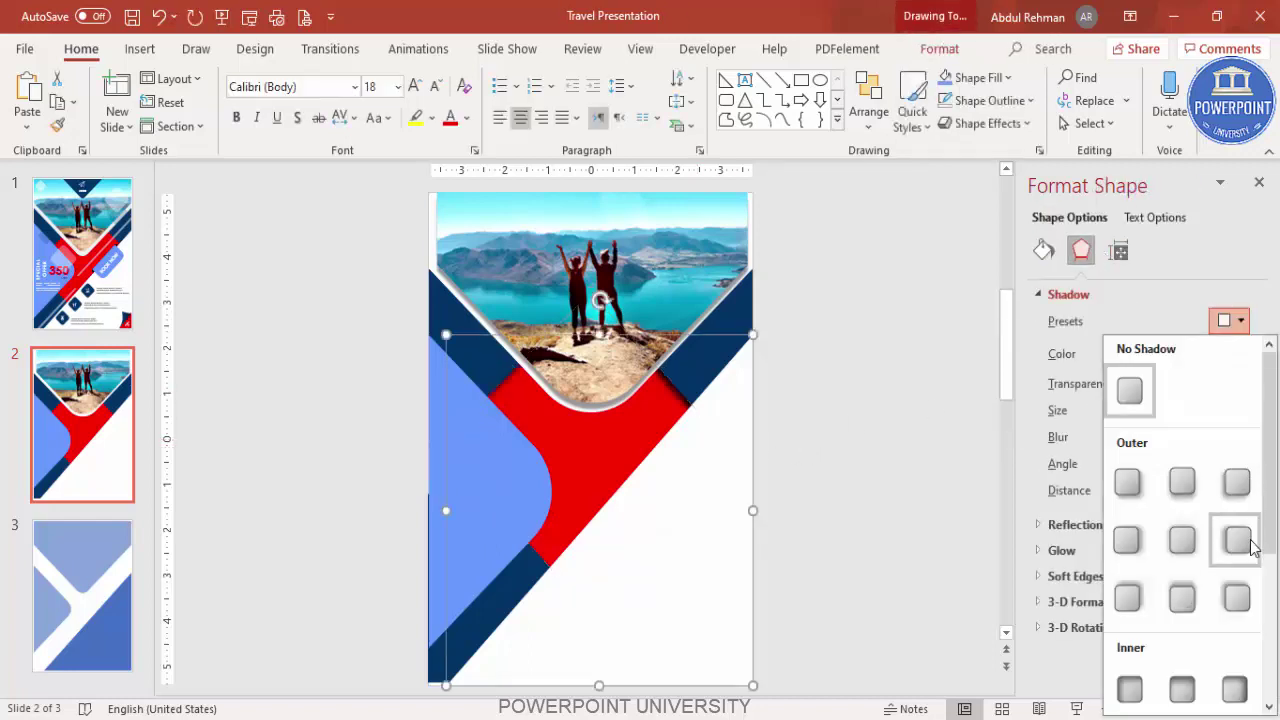
pyautogui.click(1240, 598)
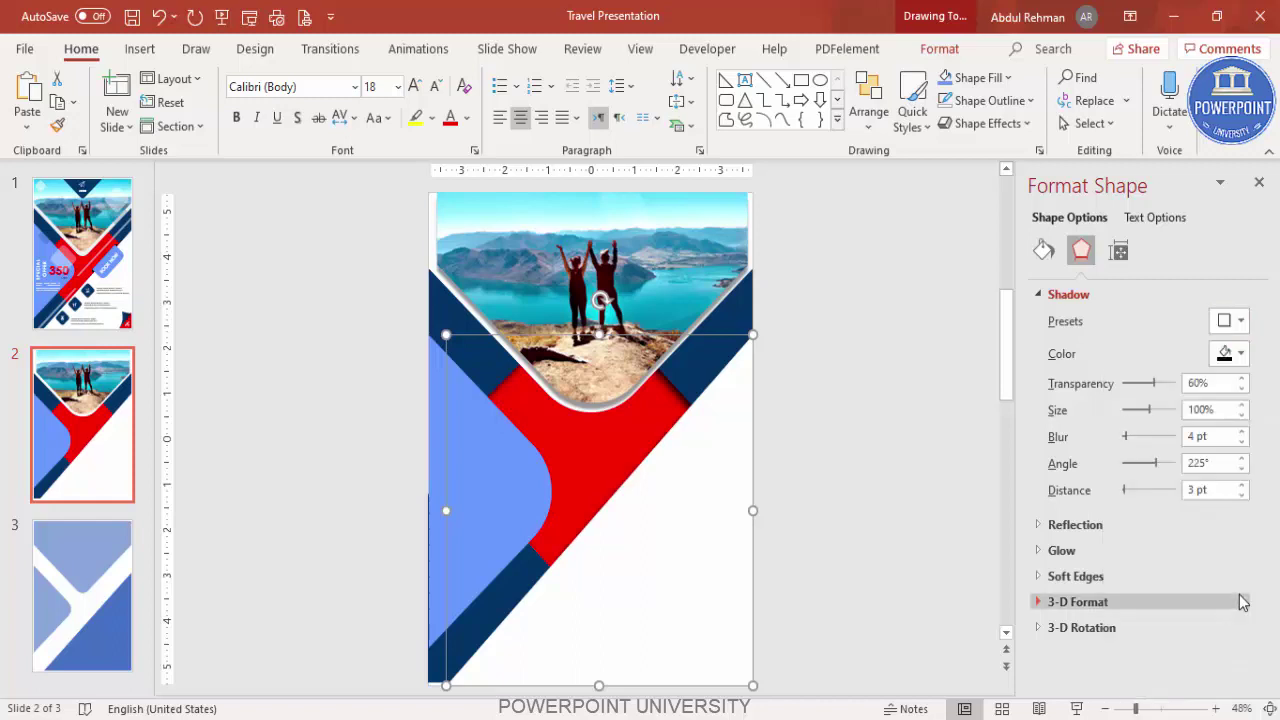
pyautogui.click(1242, 486)
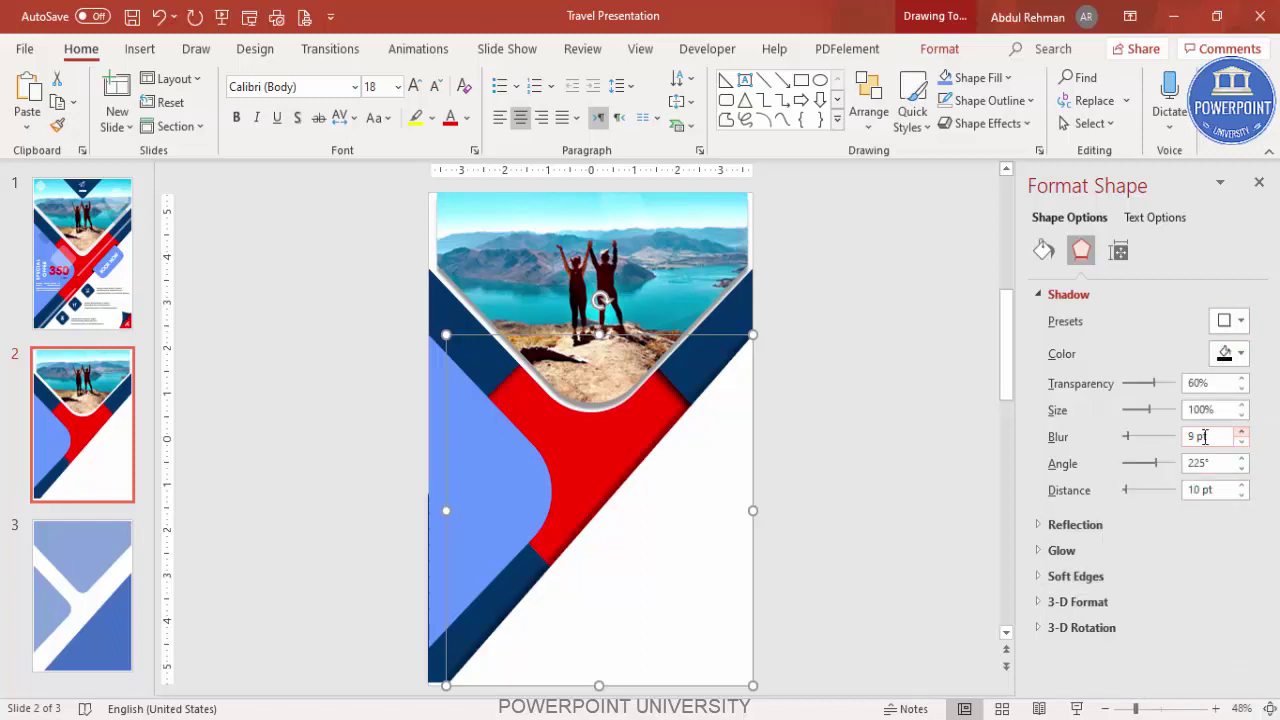
# Give the light-blue left shape a rightward offset shadow with 12 pt distance
pyautogui.click(518, 470)
pyautogui.click(1240, 321)
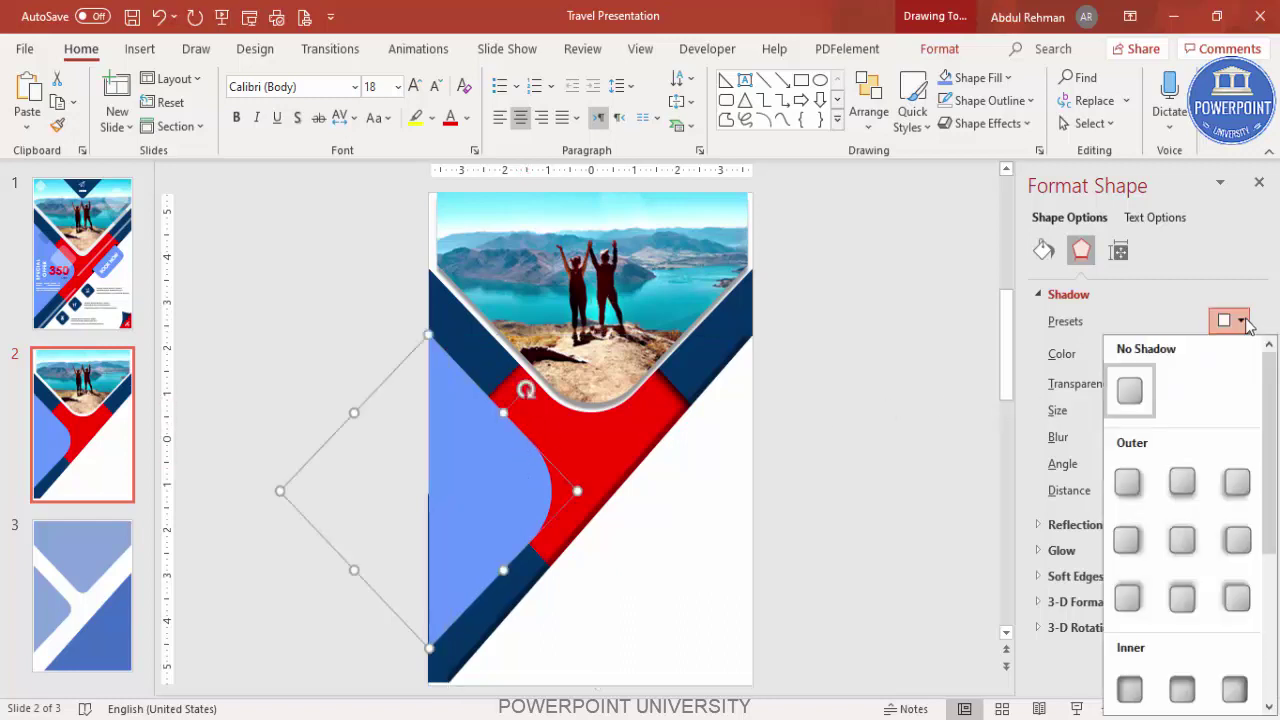
pyautogui.click(1129, 542)
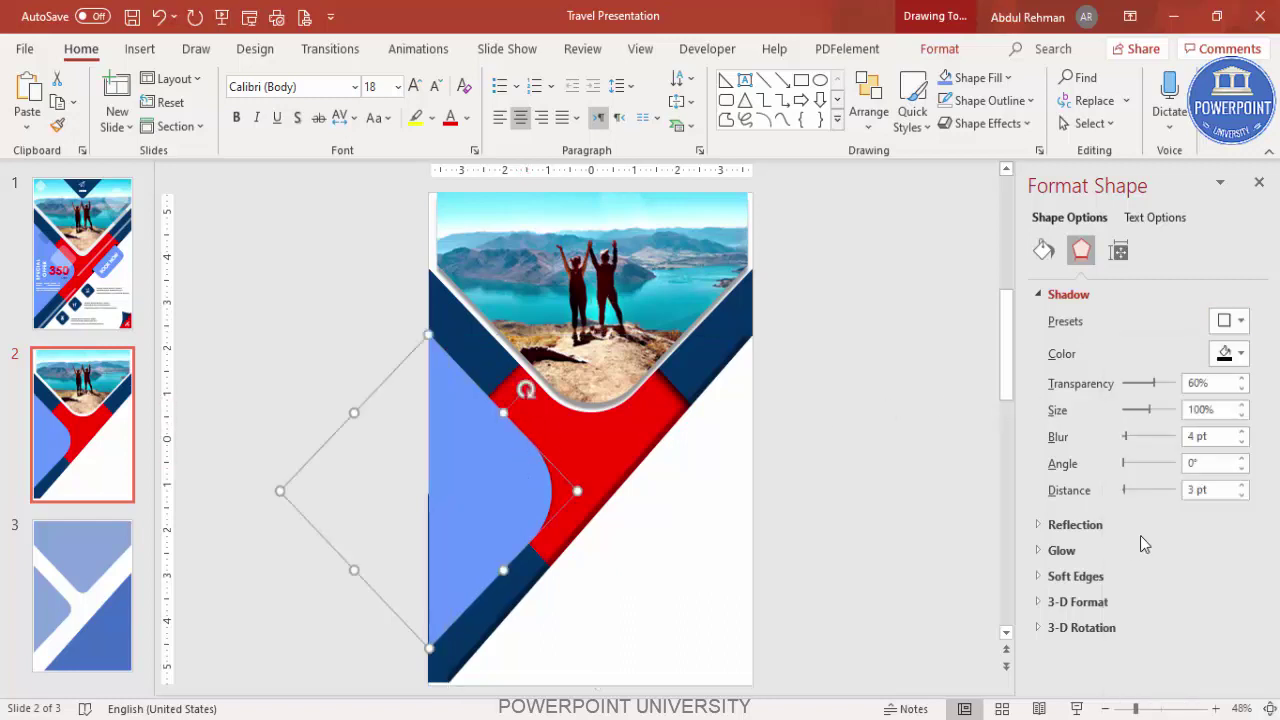
pyautogui.click(1242, 485)
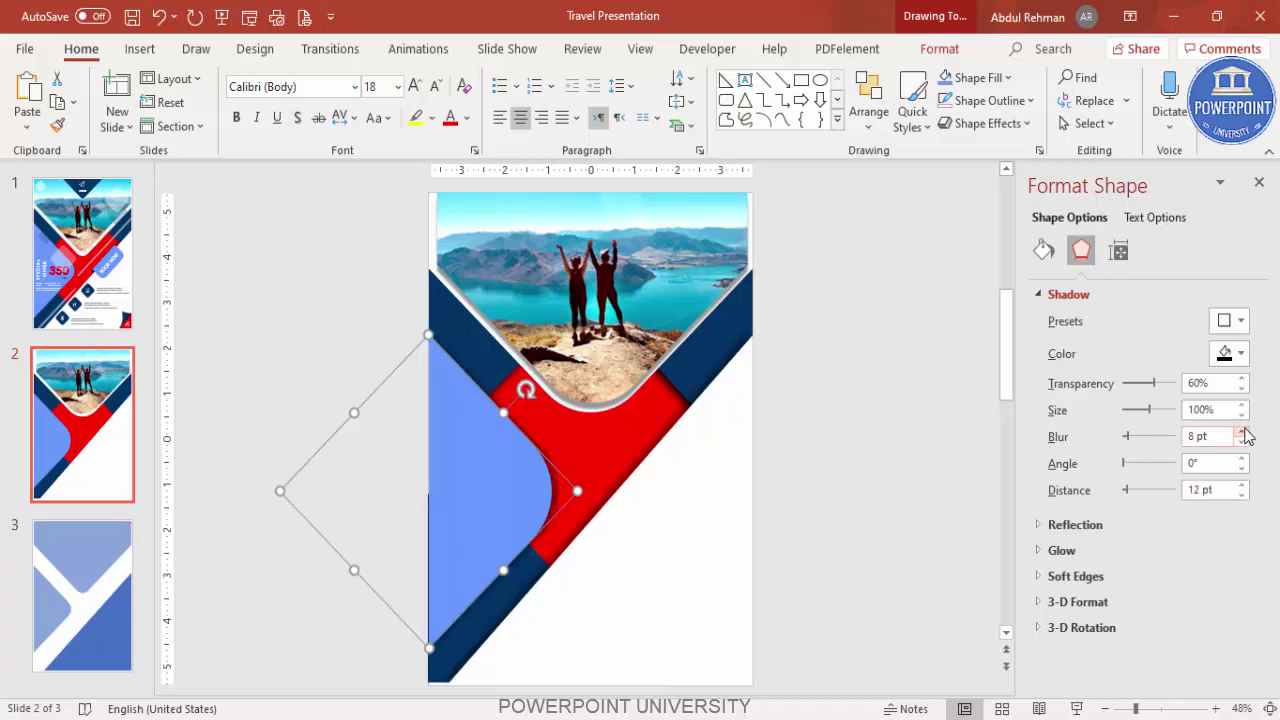
pyautogui.click(717, 483)
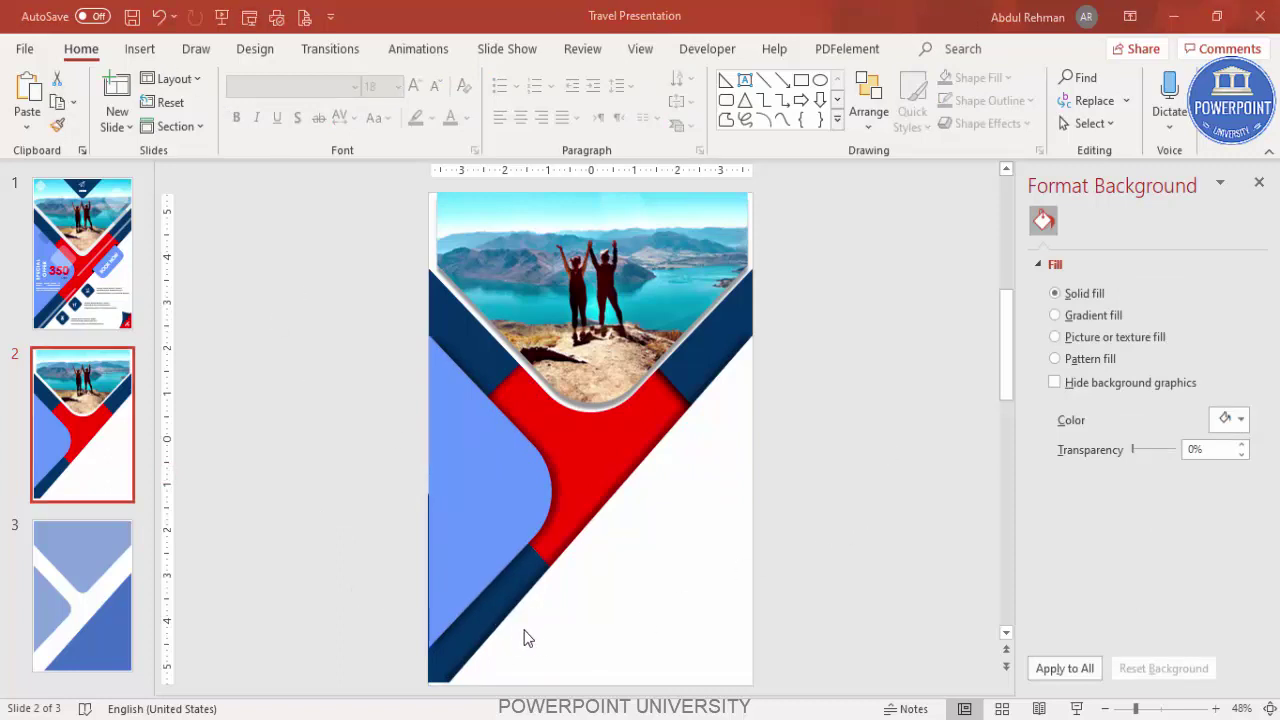
# Draw a small rounded square with no outline and a dark navy fill
pyautogui.click(140, 50)
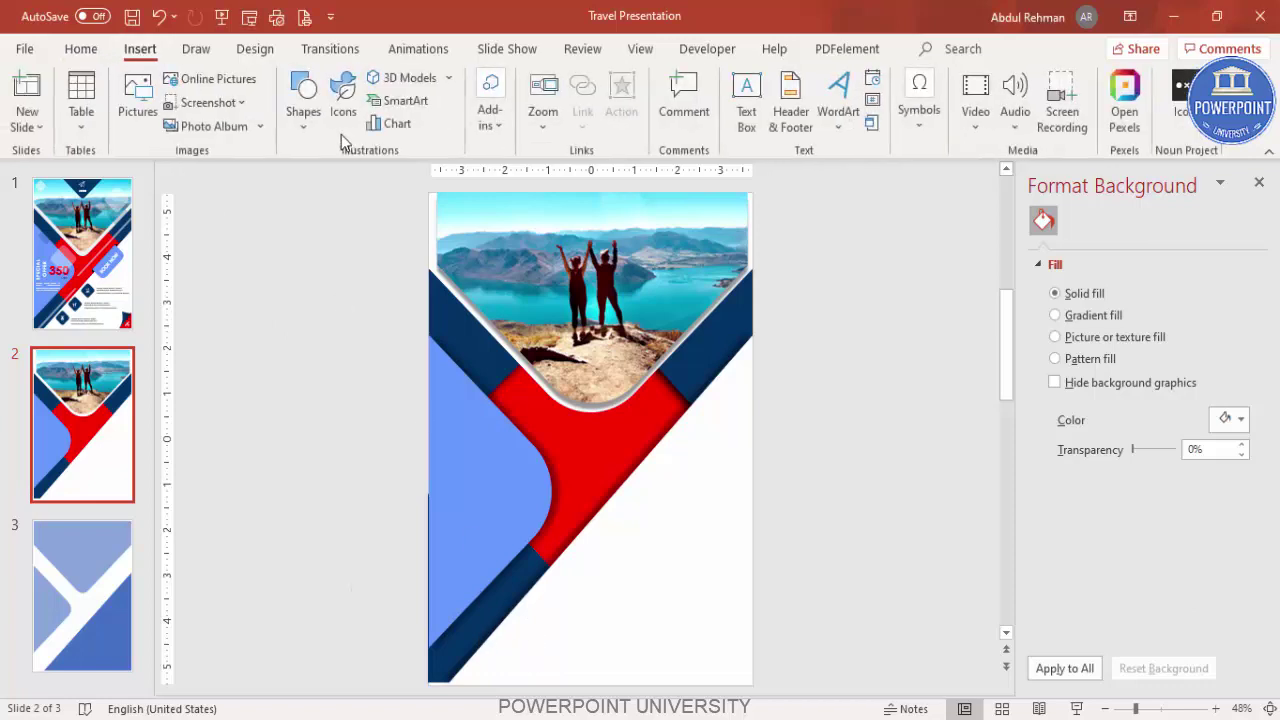
pyautogui.click(293, 128)
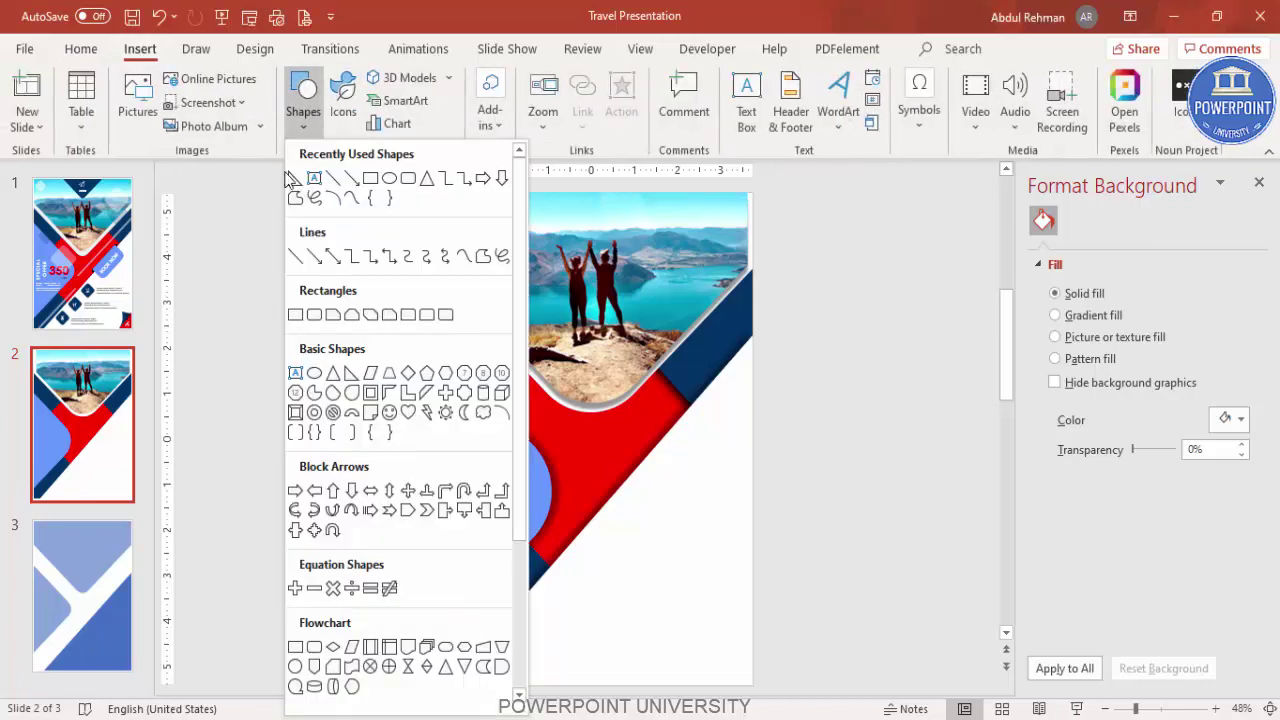
pyautogui.click(308, 310)
pyautogui.moveTo(534, 629); pyautogui.dragTo(567, 662)
pyautogui.click(494, 100)
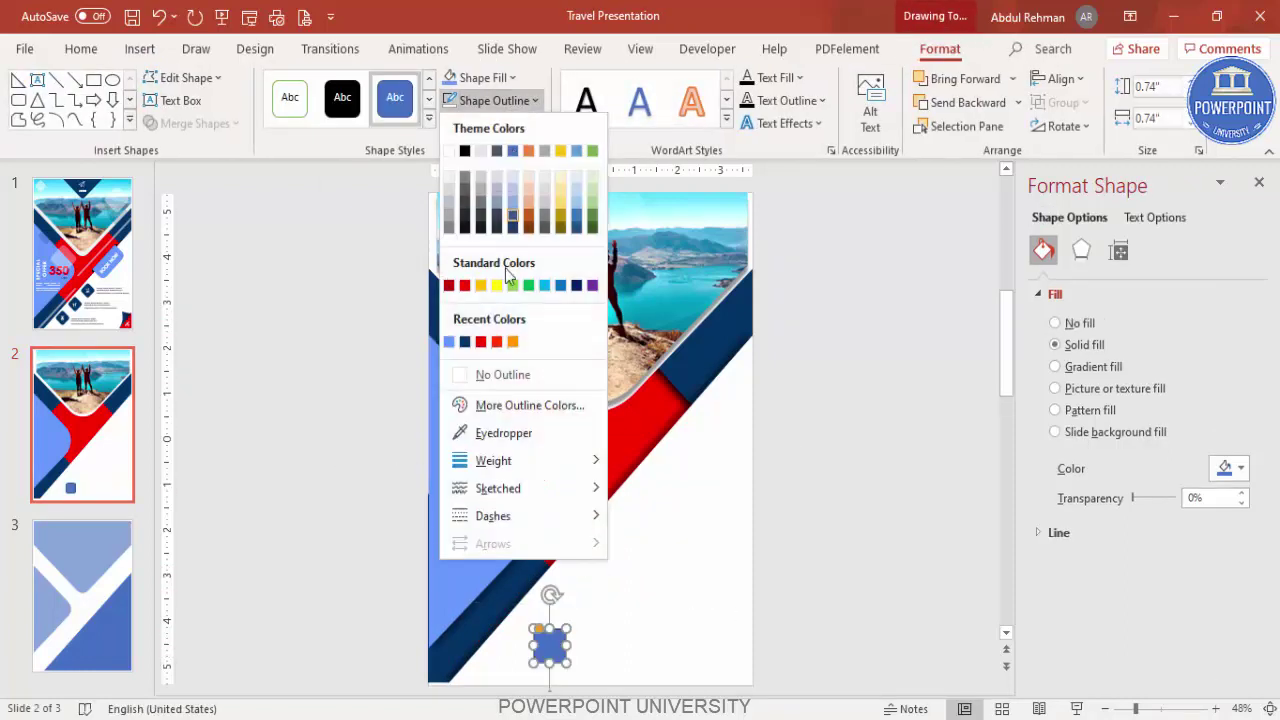
pyautogui.click(499, 374)
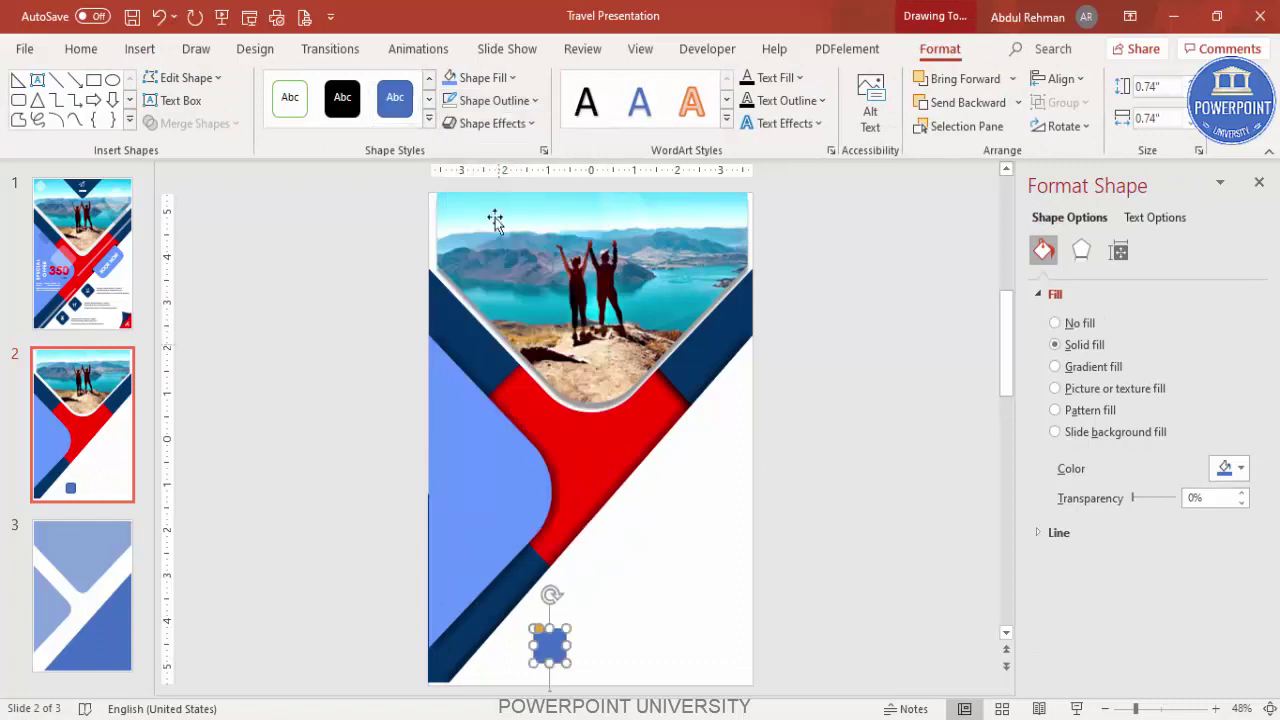
pyautogui.click(484, 78)
pyautogui.click(474, 320)
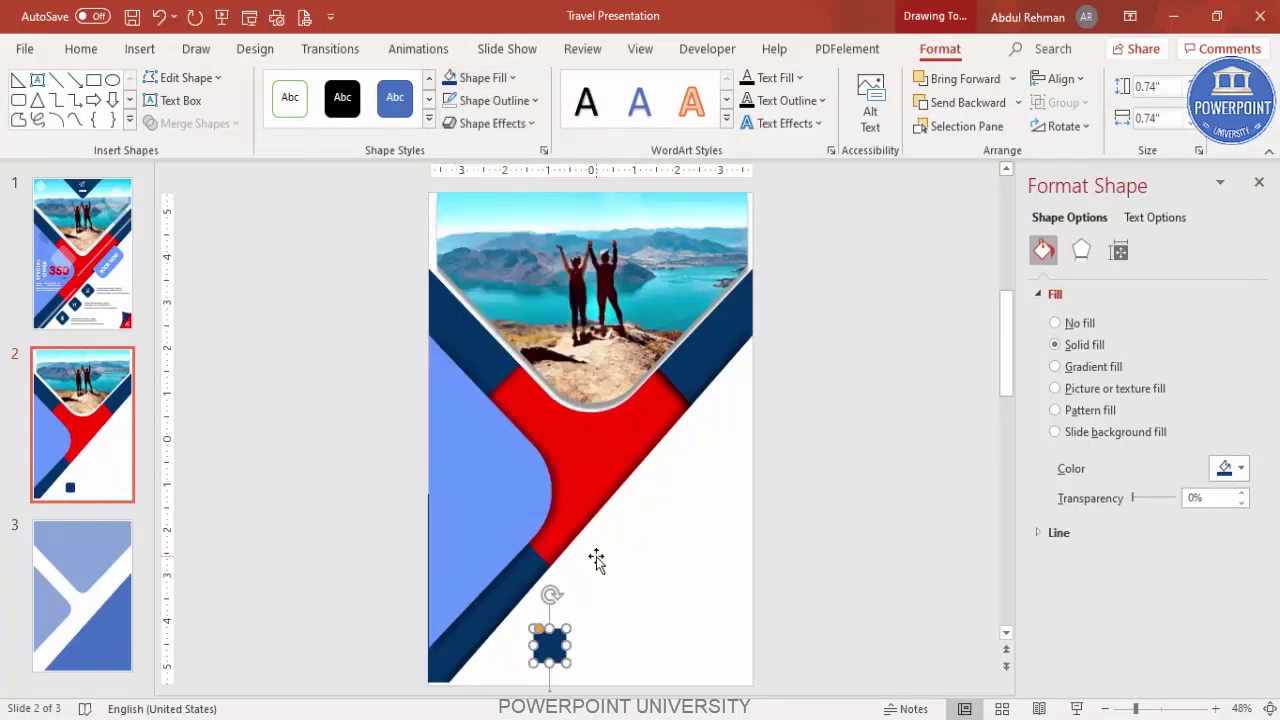
# Rotate the square 45° into a diamond, place it on the lower band, and duplicate it
pyautogui.hotkey('alt', 'Right')
pyautogui.hotkey('alt', 'Right')
pyautogui.hotkey('alt', 'Right')
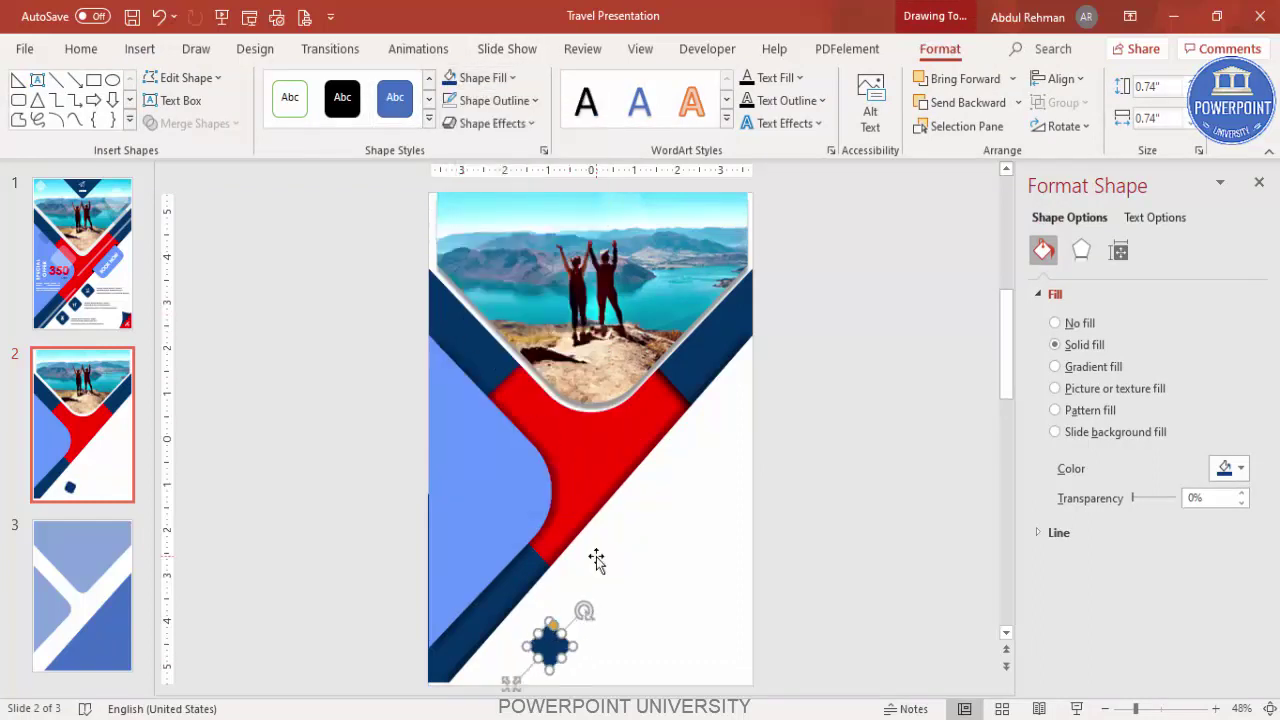
pyautogui.moveTo(548, 648); pyautogui.dragTo(557, 608)
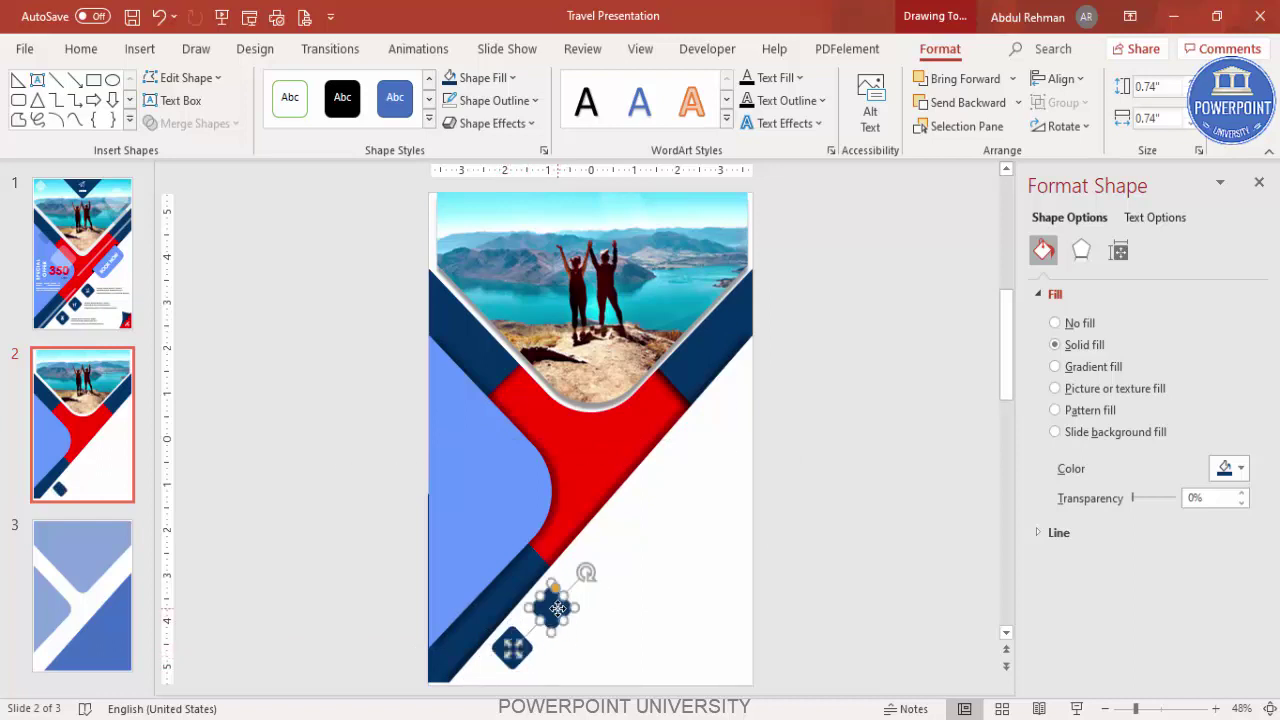
pyautogui.hotkey('ctrl', 'd')
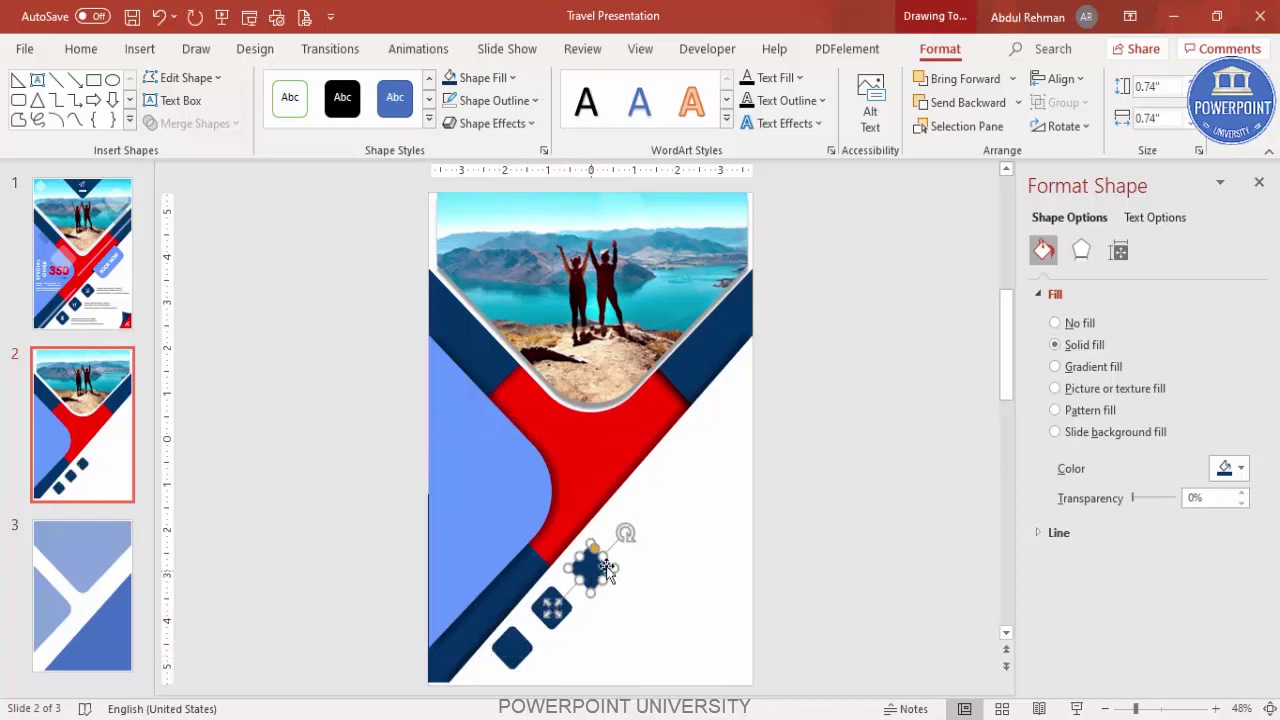
pyautogui.click(846, 531)
pyautogui.click(140, 48)
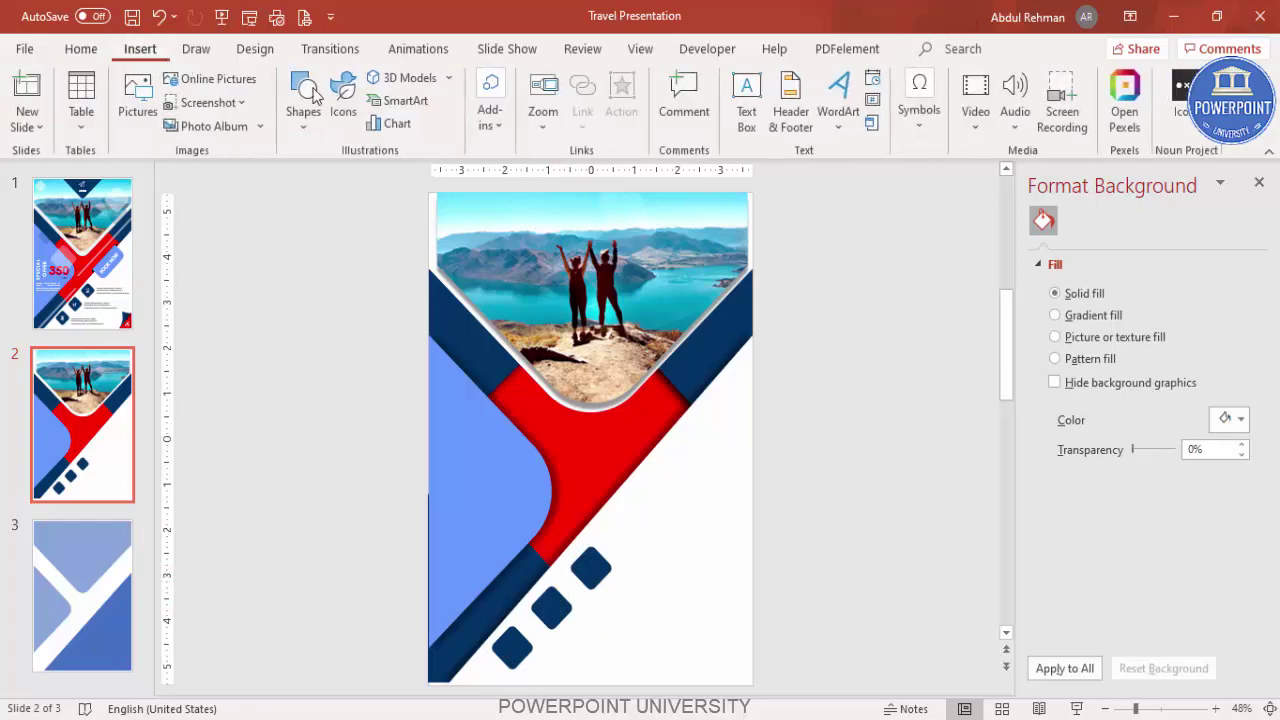
# Insert the pie chart, Venn diagram and target icons
pyautogui.click(343, 100)
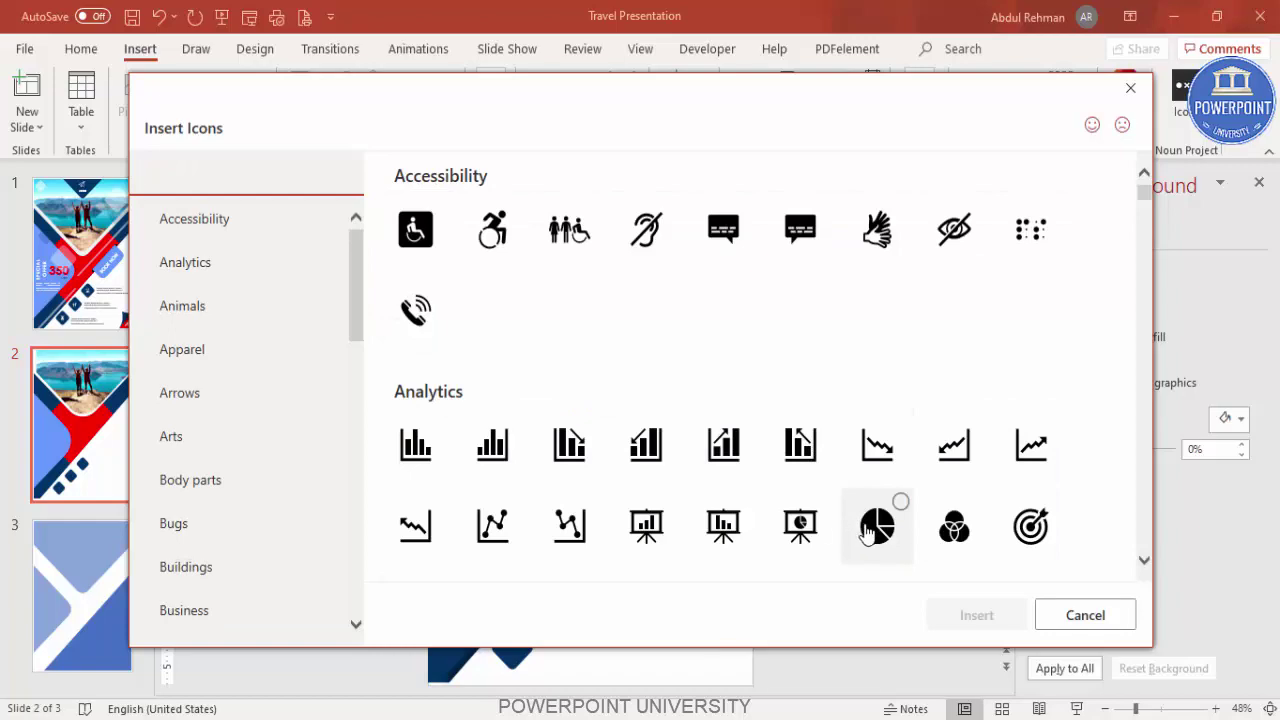
pyautogui.click(870, 530)
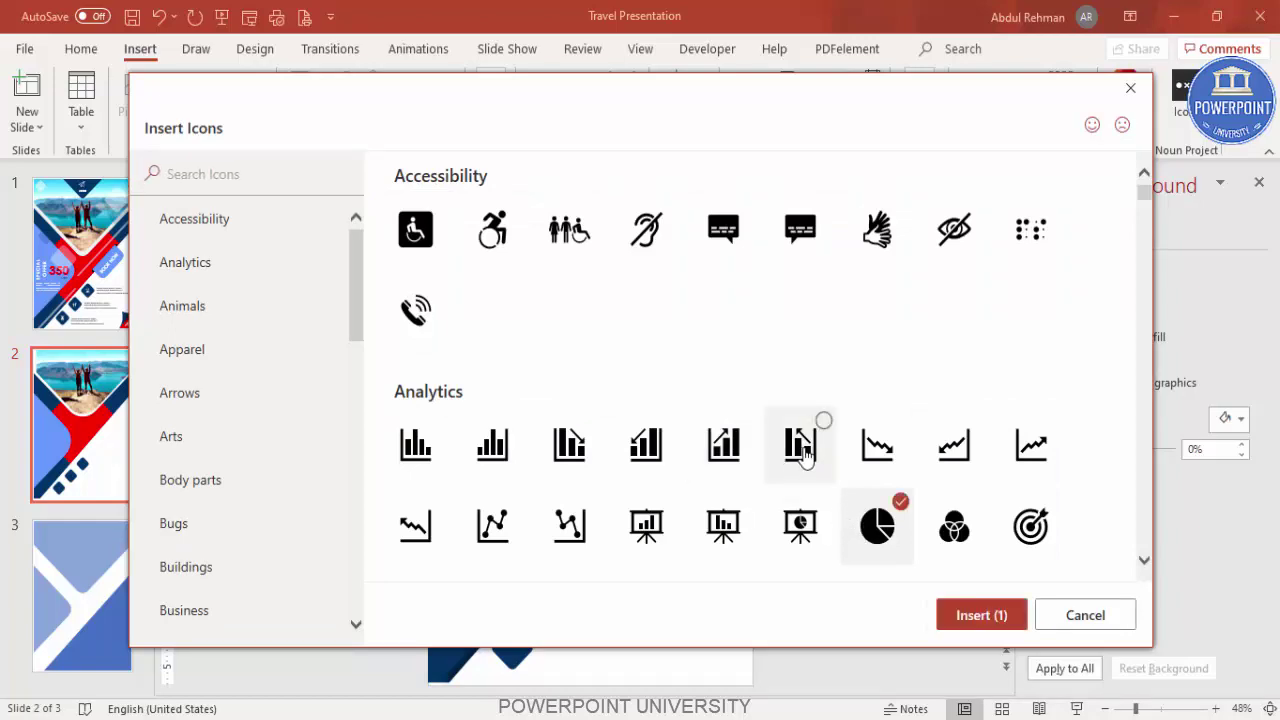
pyautogui.click(1040, 530)
pyautogui.click(952, 528)
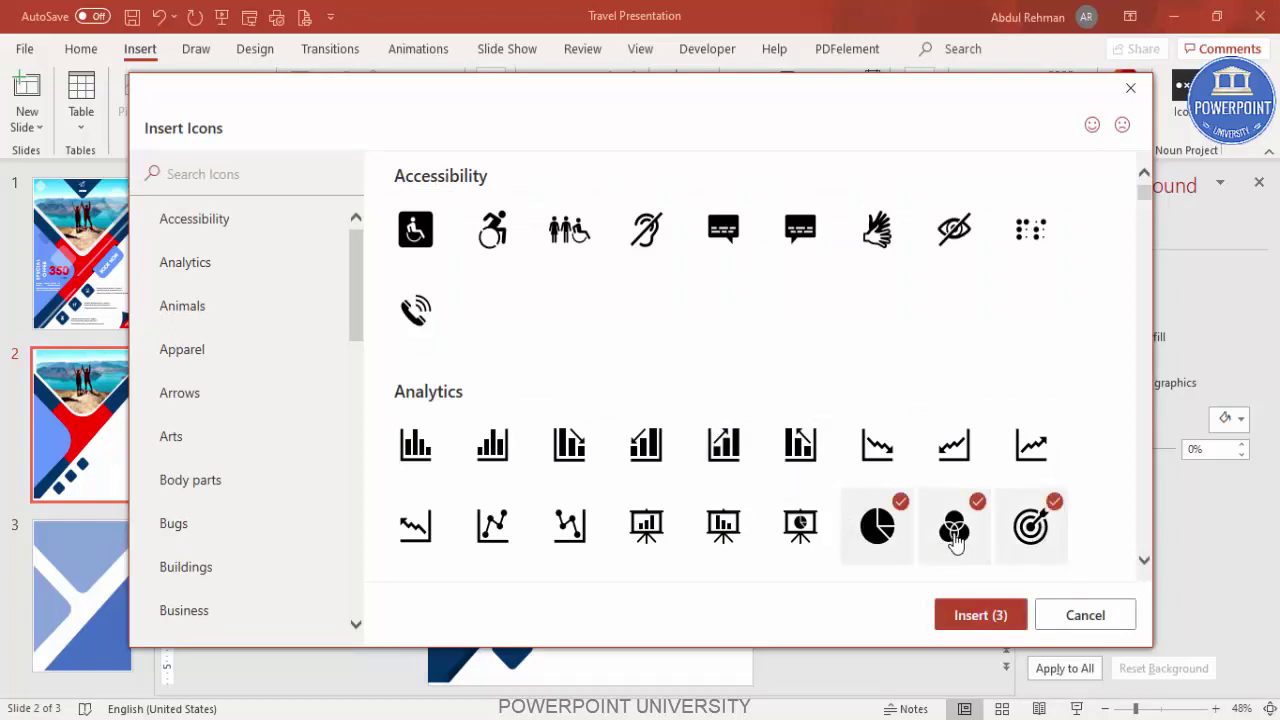
pyautogui.click(980, 615)
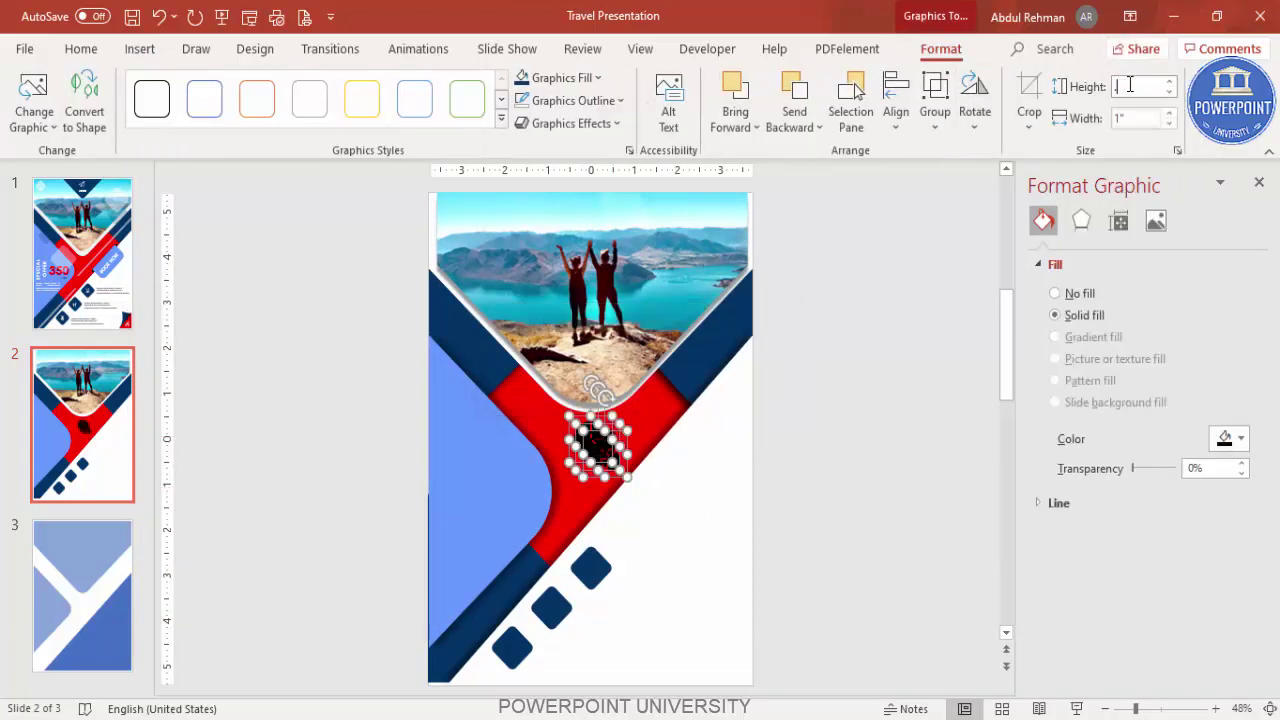
# Size the icons to 0.3", make them white, and place each on a navy diamond
pyautogui.write('.3')
pyautogui.press('Return')
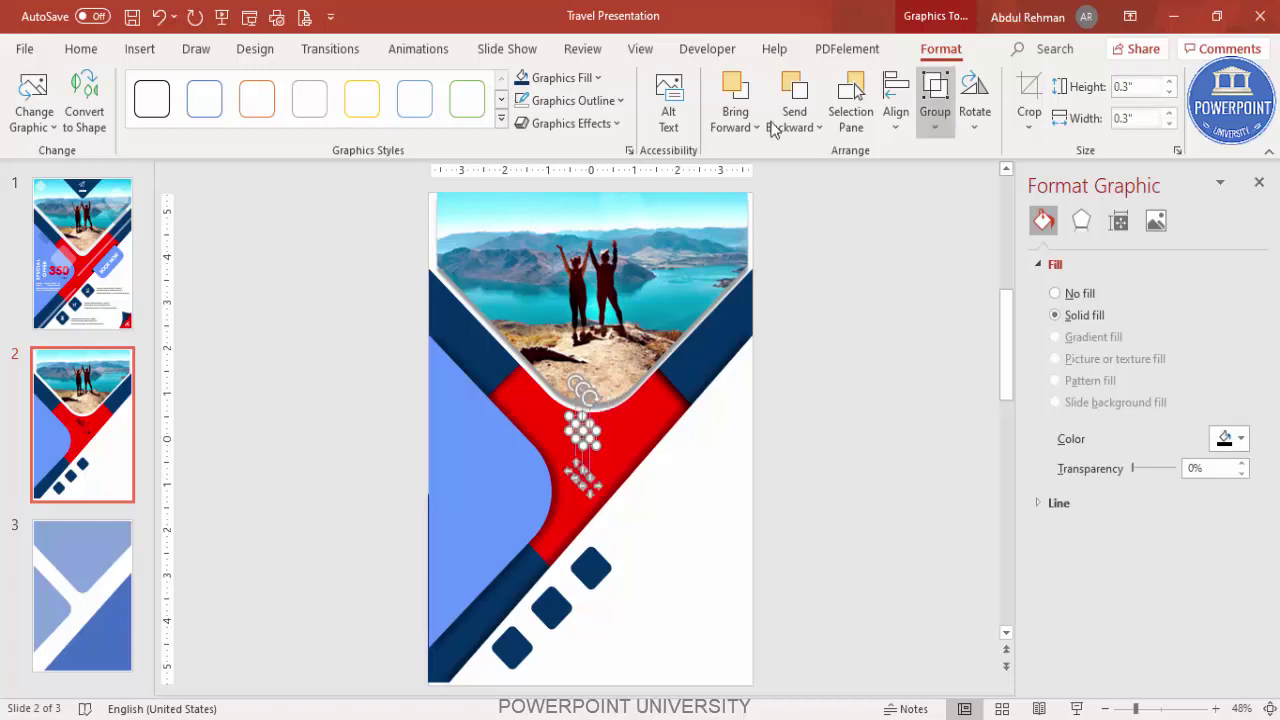
pyautogui.click(552, 78)
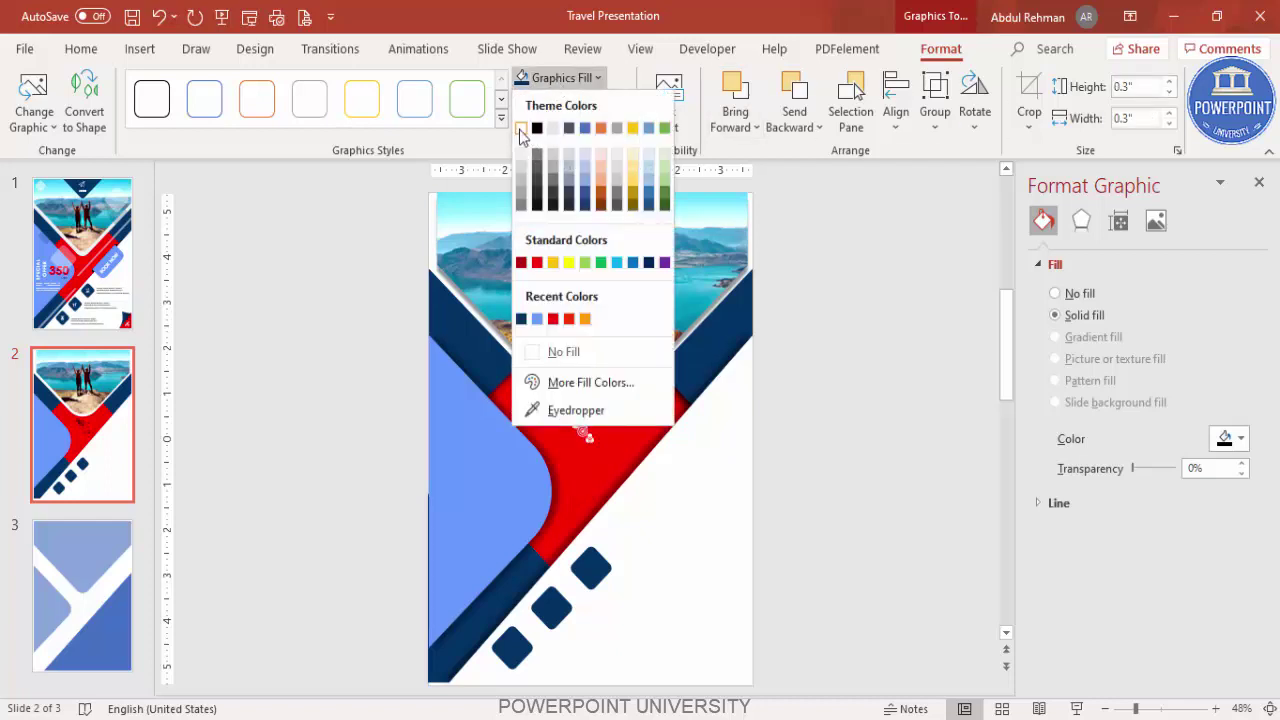
pyautogui.click(520, 128)
pyautogui.click(773, 396)
pyautogui.click(578, 427)
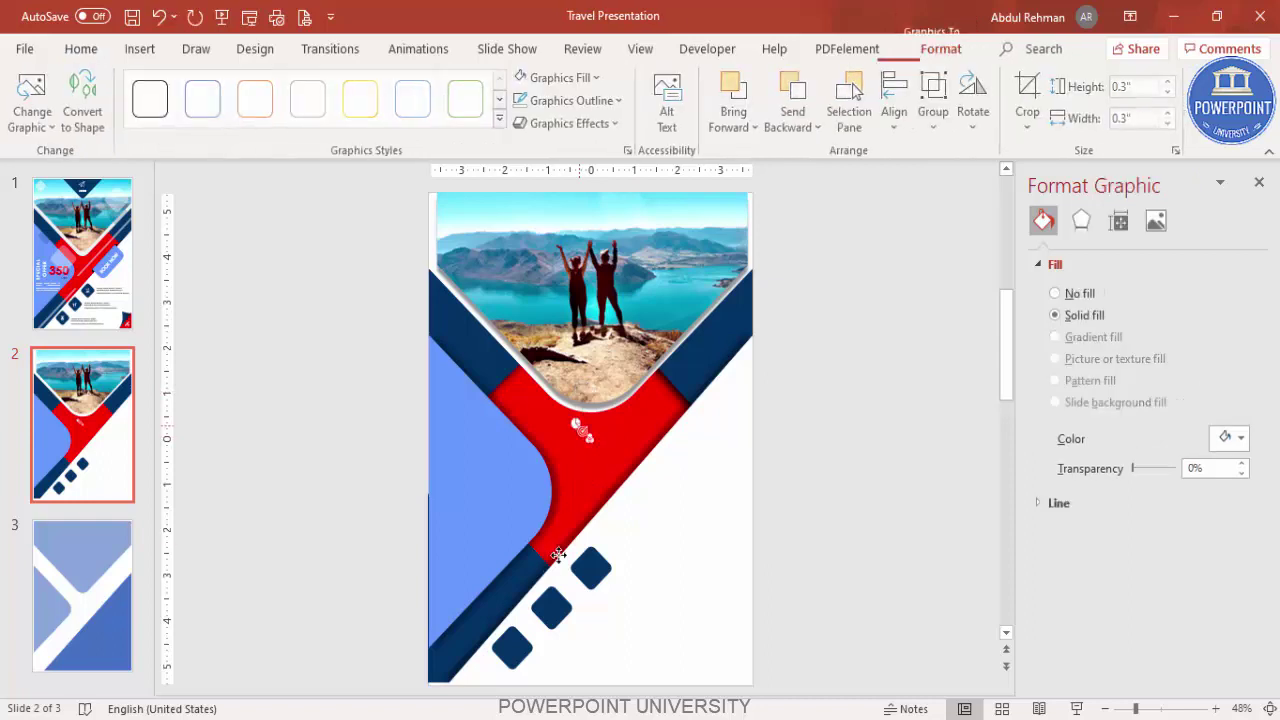
pyautogui.moveTo(586, 434); pyautogui.dragTo(550, 606)
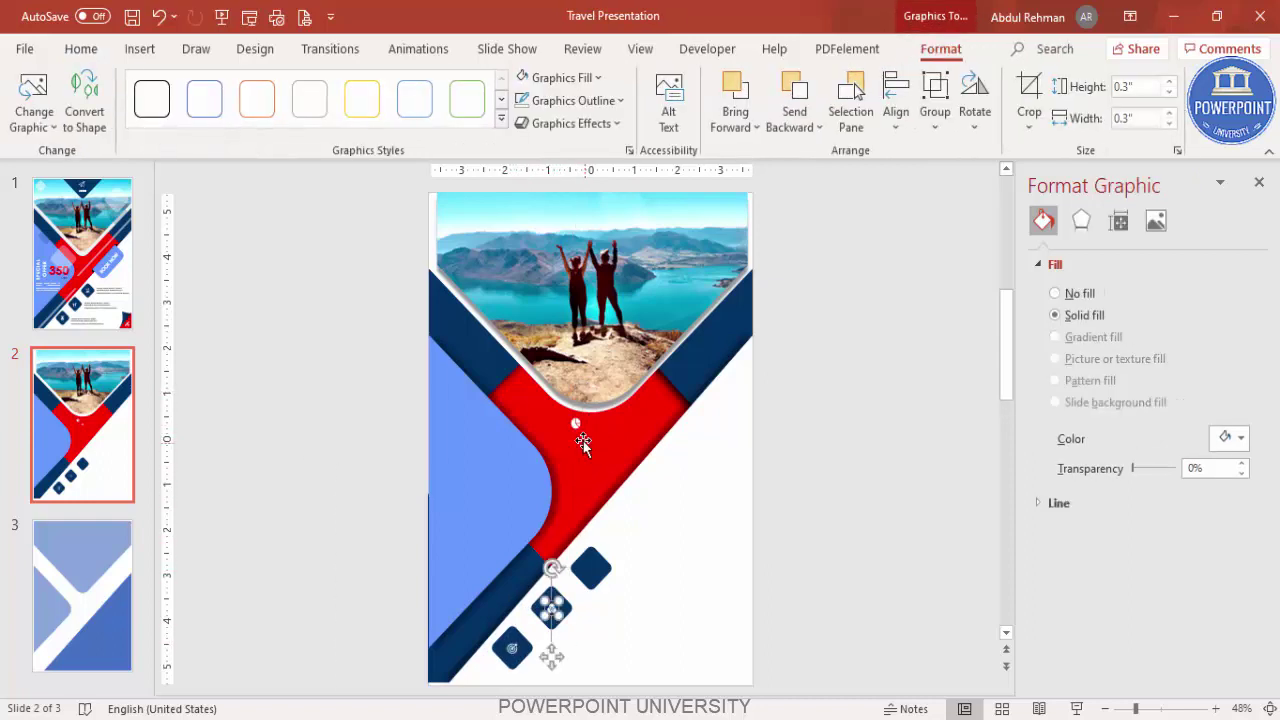
pyautogui.moveTo(576, 428); pyautogui.dragTo(591, 569)
# Add a text box beside the top diamond reading 'Add your detail text here'
pyautogui.click(779, 495)
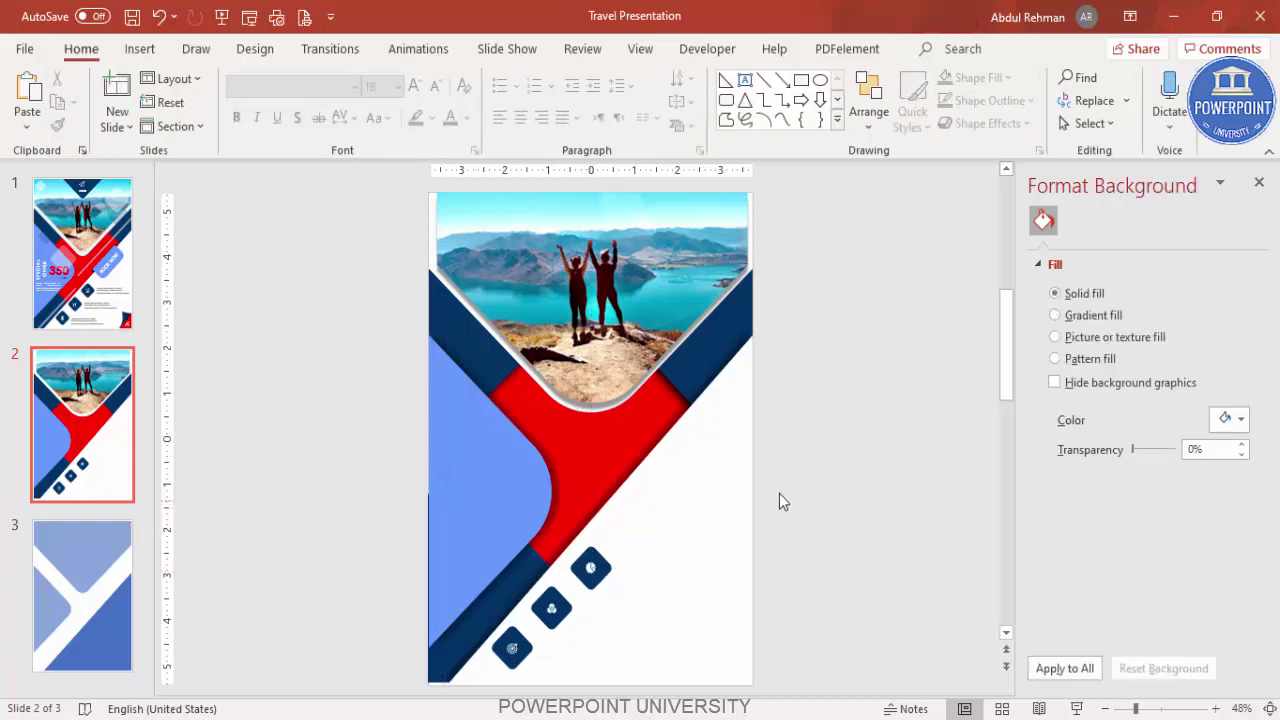
pyautogui.click(151, 55)
pyautogui.click(746, 100)
pyautogui.moveTo(614, 560); pyautogui.dragTo(741, 580)
pyautogui.write('Add your detail text here')
pyautogui.press('Escape')
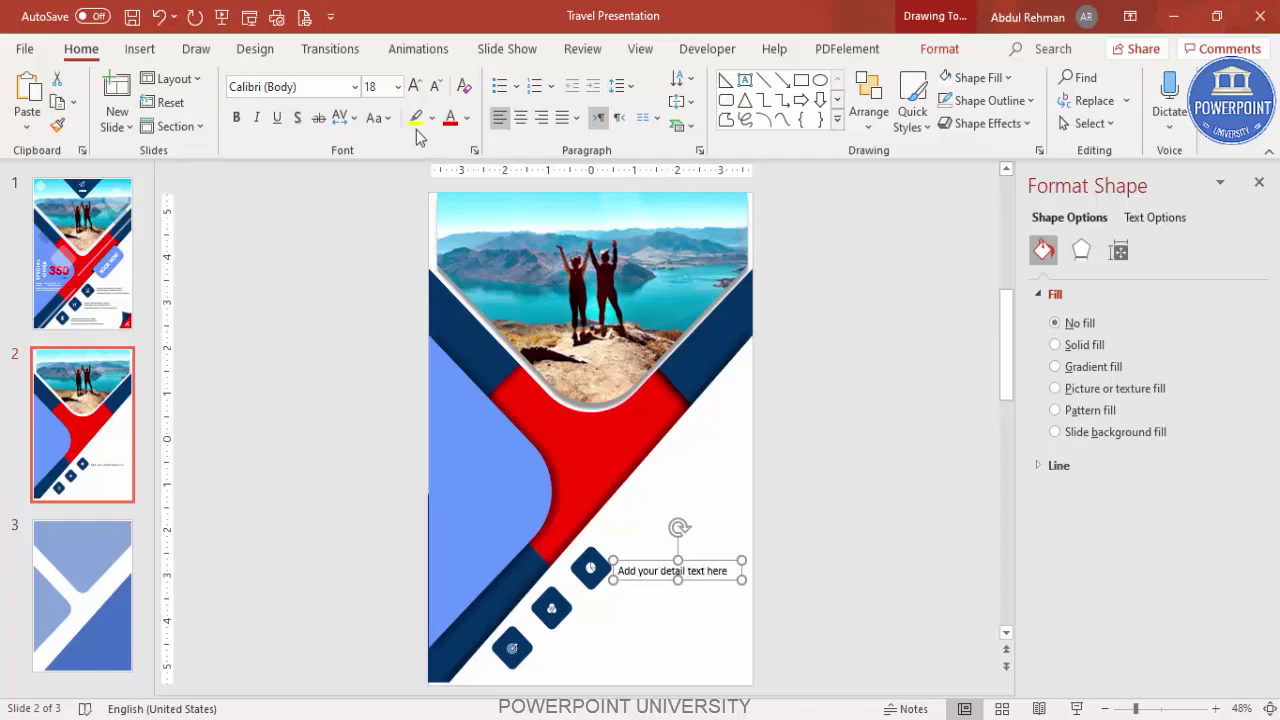
# Set the caption's font to Century Gothic at 12 pt
pyautogui.click(323, 92)
pyautogui.write('Cent')
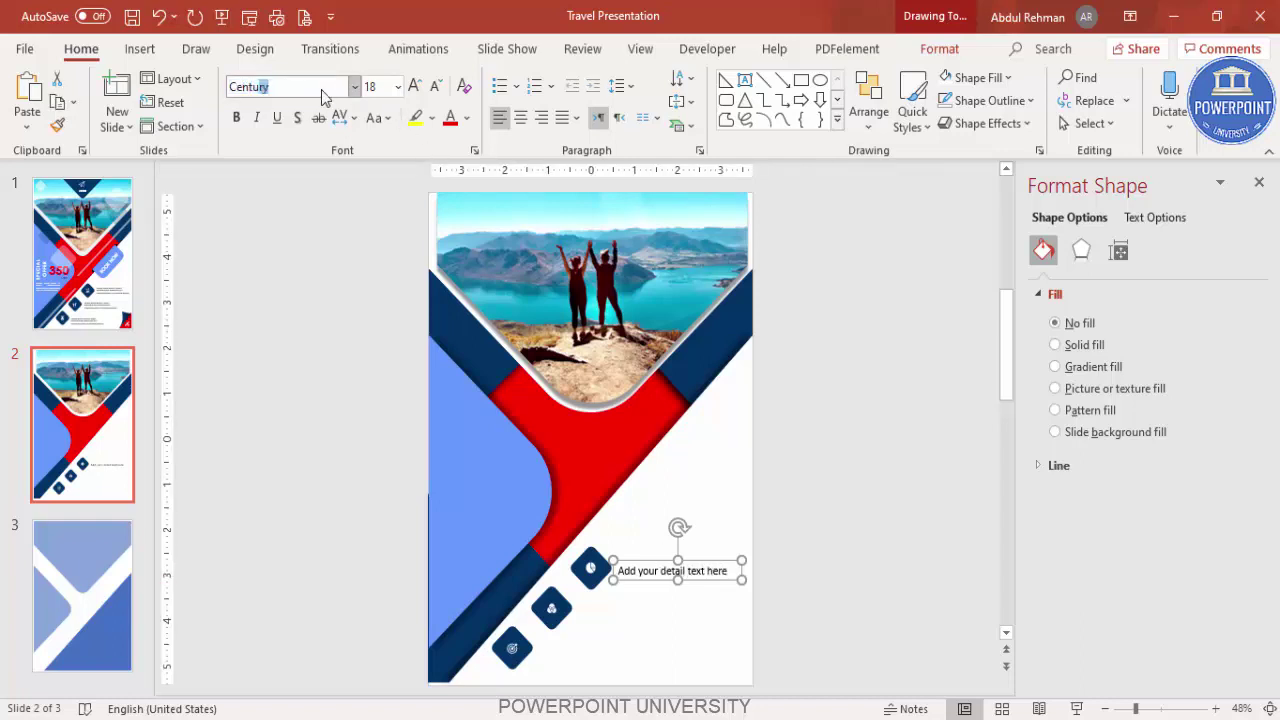
pyautogui.write('u')
pyautogui.press('Return')
pyautogui.click(290, 88)
pyautogui.click(290, 88)
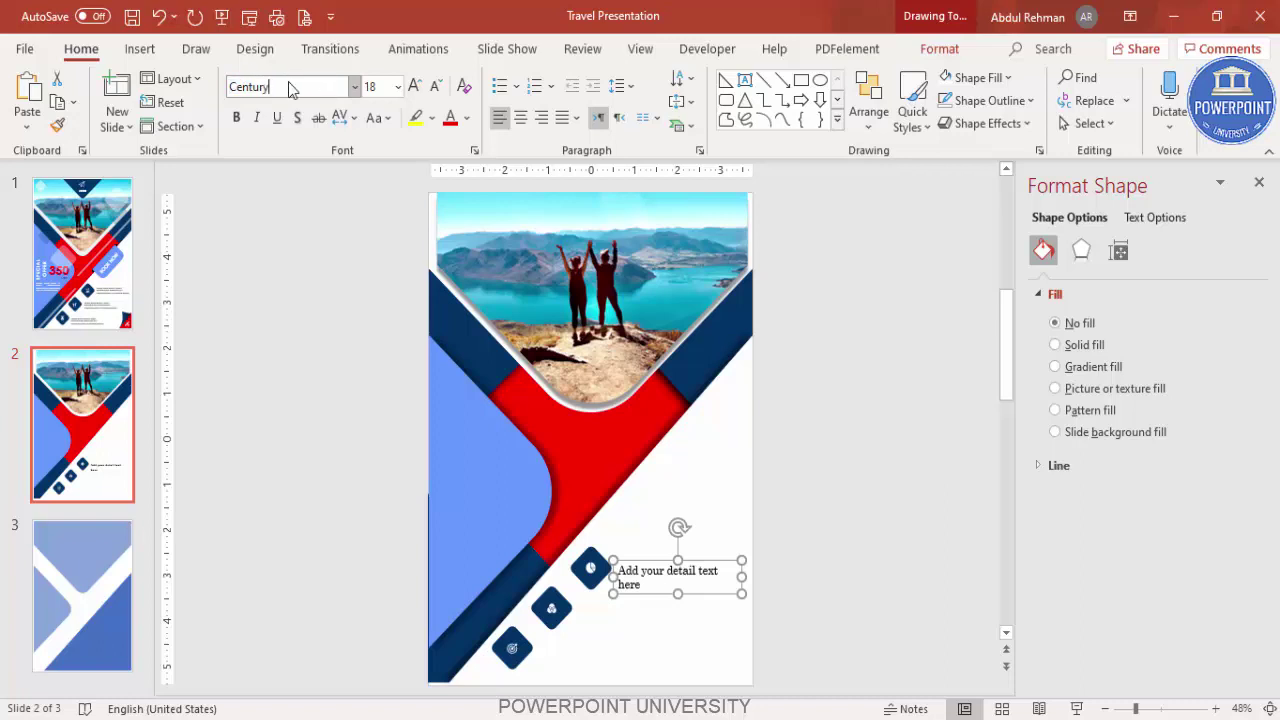
pyautogui.write('Gothic')
pyautogui.press('Return')
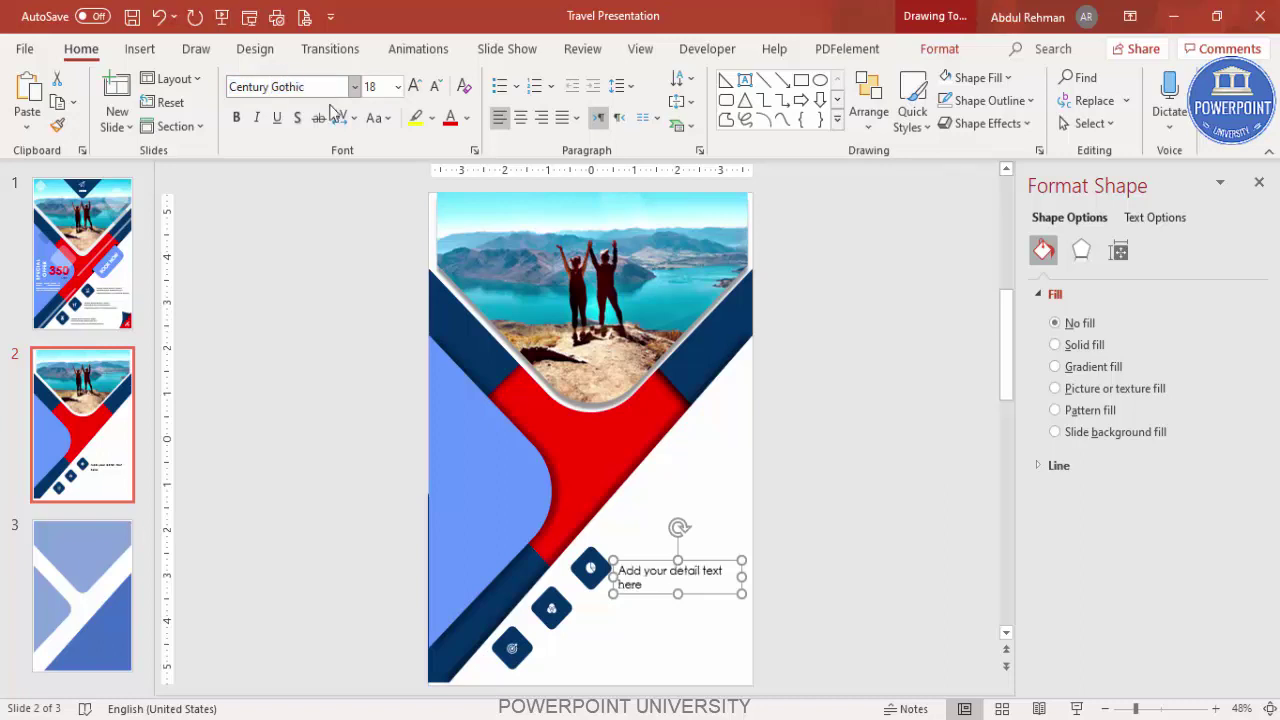
pyautogui.click(435, 86)
pyautogui.click(435, 86)
pyautogui.click(435, 86)
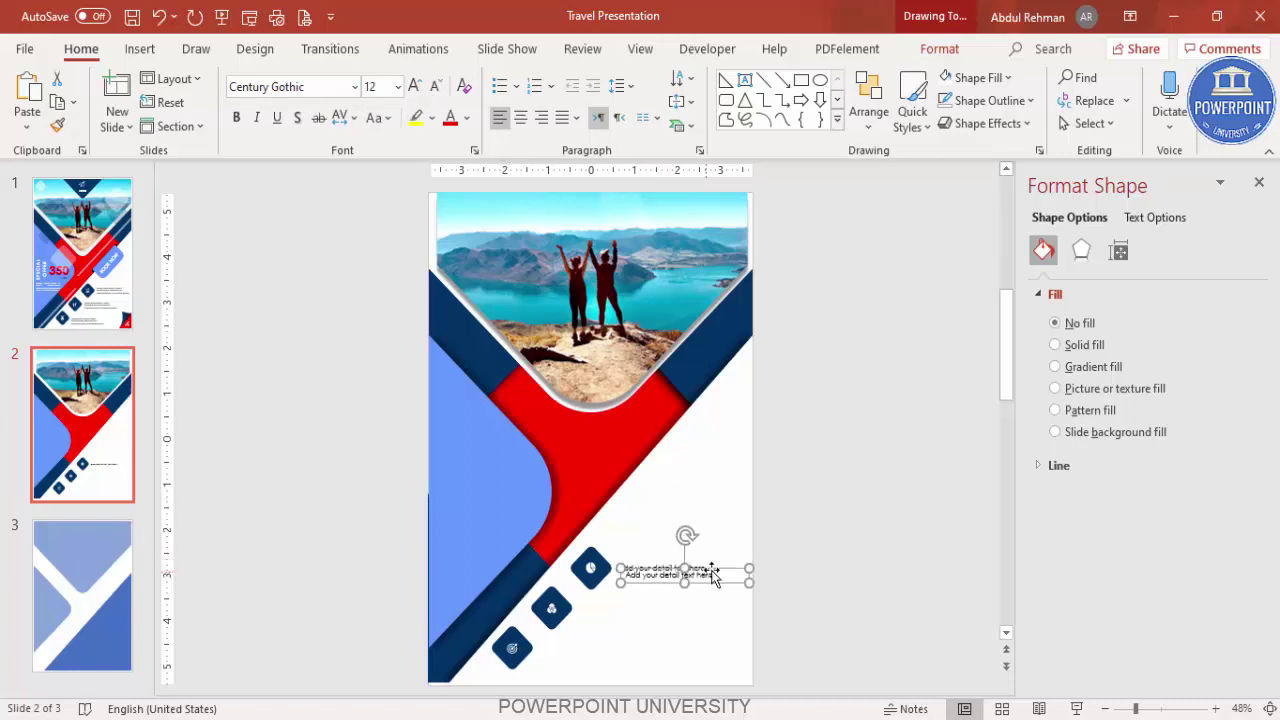
# Copy the caption beside the middle and bottom diamonds
pyautogui.moveTo(660, 563); pyautogui.dragTo(676, 604)
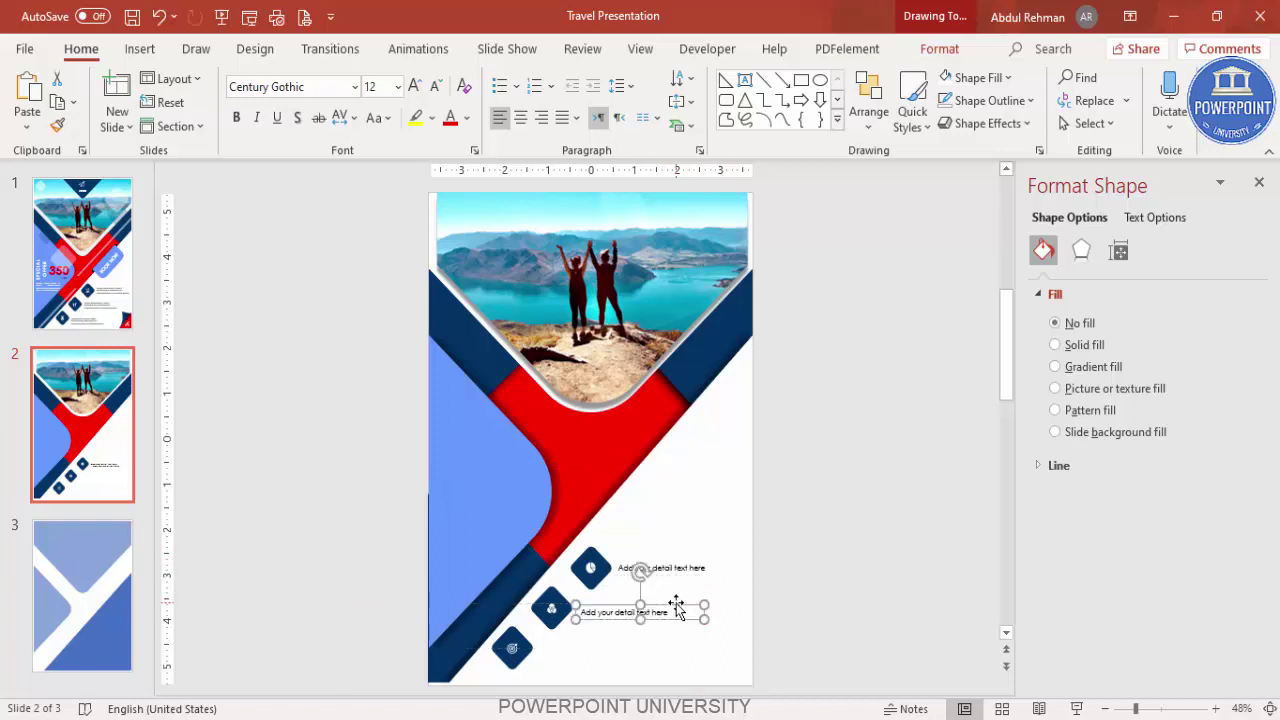
pyautogui.hotkey('ctrl', 'd')
pyautogui.moveTo(569, 655); pyautogui.dragTo(567, 649)
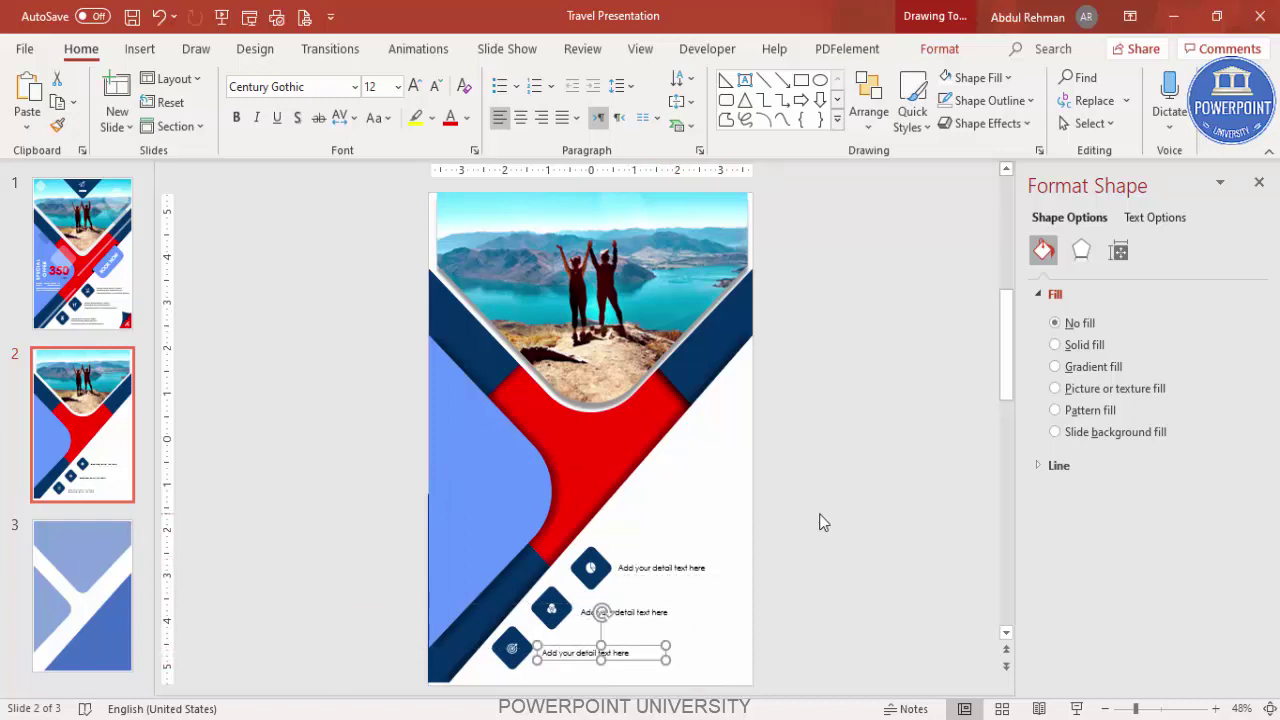
pyautogui.click(820, 520)
pyautogui.click(137, 49)
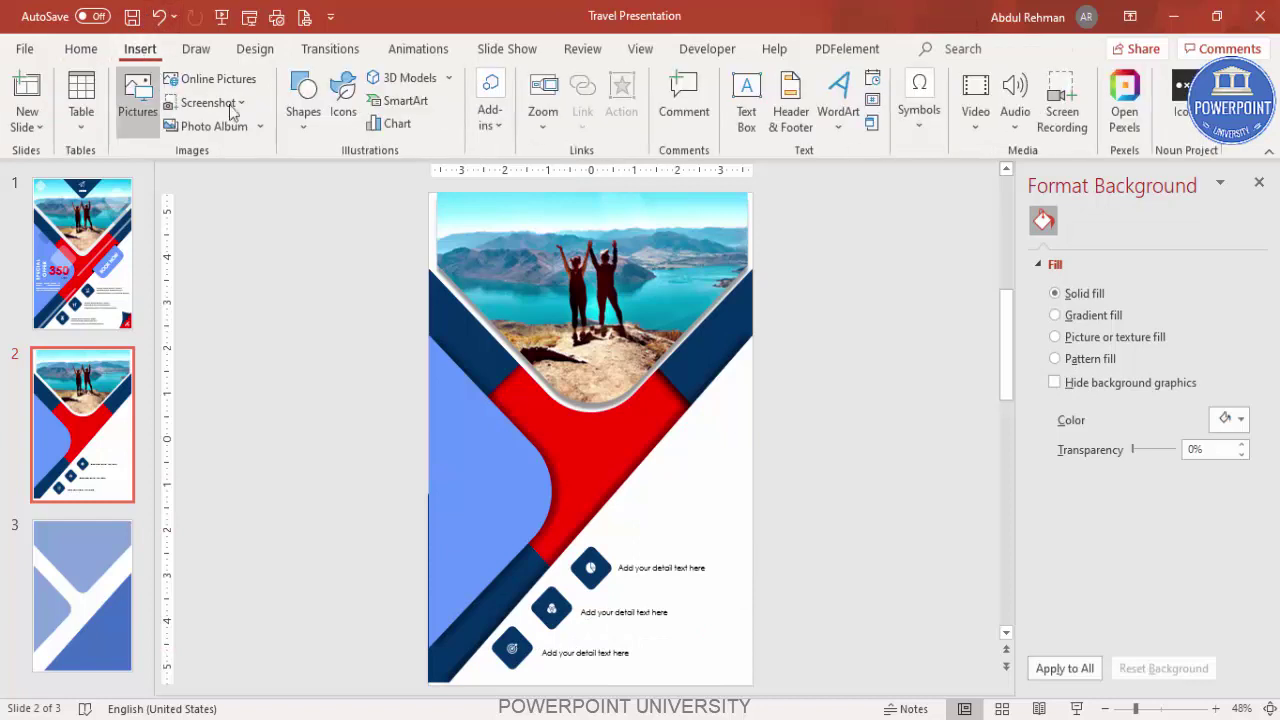
pyautogui.click(300, 132)
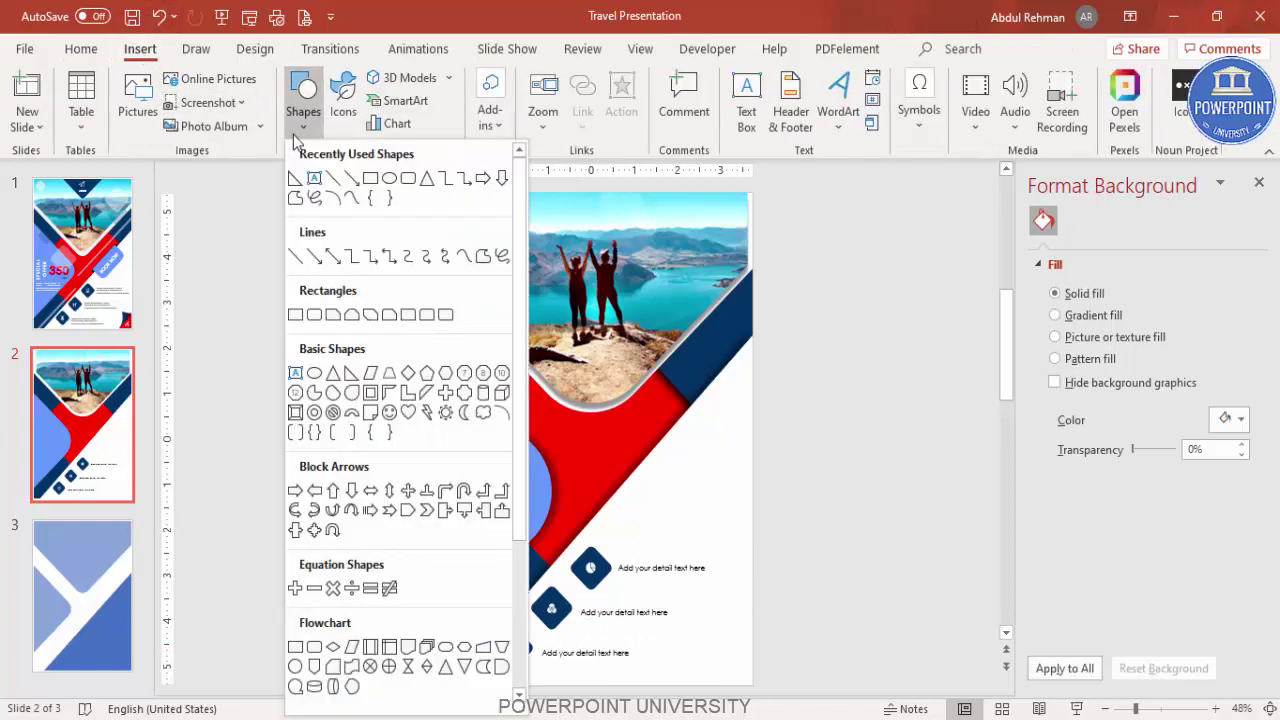
# Draw an outline-free light blue circle right of the photo over the red band's edge
pyautogui.click(314, 374)
pyautogui.moveTo(677, 362)
pyautogui.mouseDown()
pyautogui.moveTo(748, 443)
pyautogui.moveTo(699, 428)
pyautogui.moveTo(733, 465)
pyautogui.mouseUp()
pyautogui.click(497, 100)
pyautogui.click(503, 371)
pyautogui.click(491, 80)
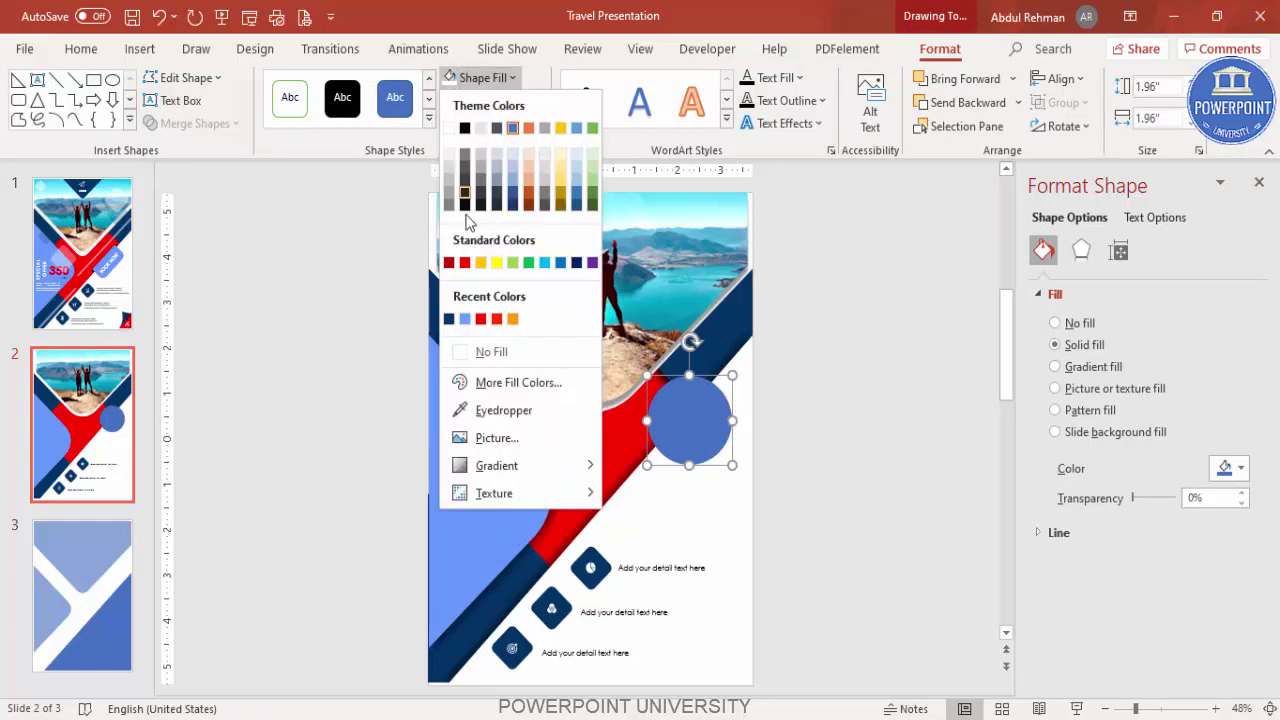
pyautogui.click(467, 318)
pyautogui.click(758, 388)
pyautogui.click(697, 420)
pyautogui.click(843, 391)
# Draw a text box over the blue circle
pyautogui.click(138, 48)
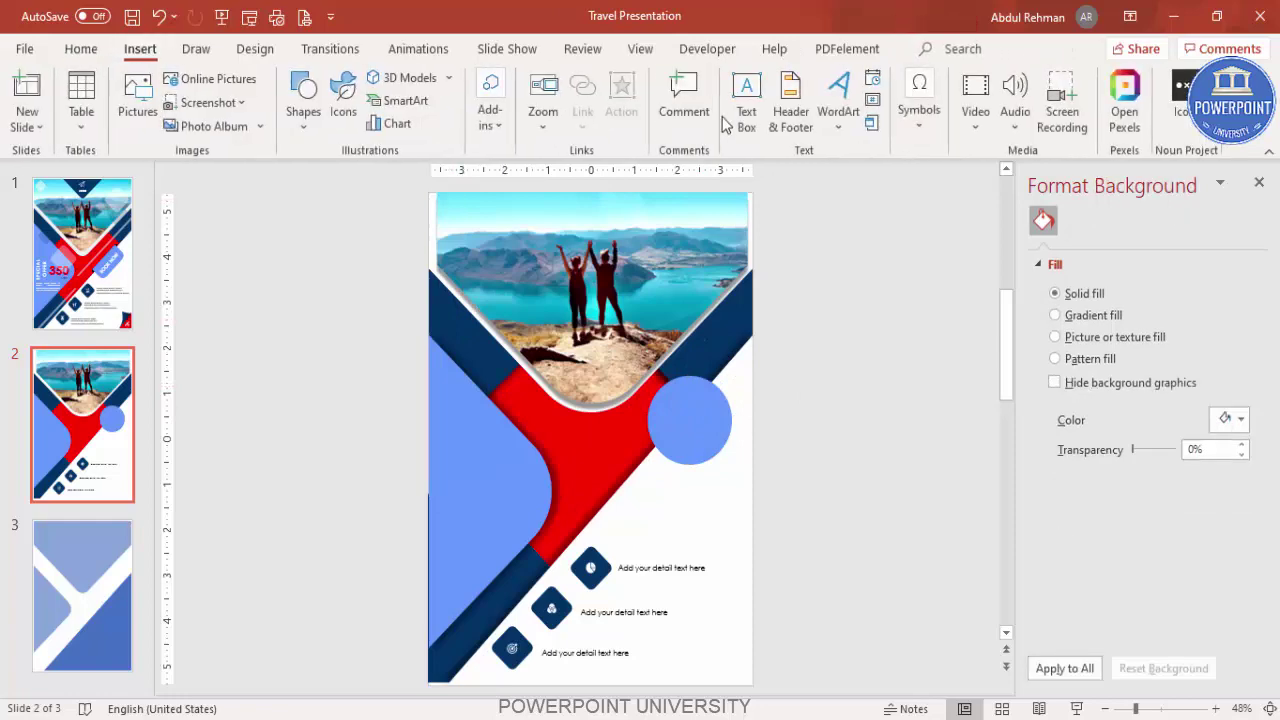
pyautogui.click(746, 105)
pyautogui.moveTo(664, 412); pyautogui.dragTo(758, 452)
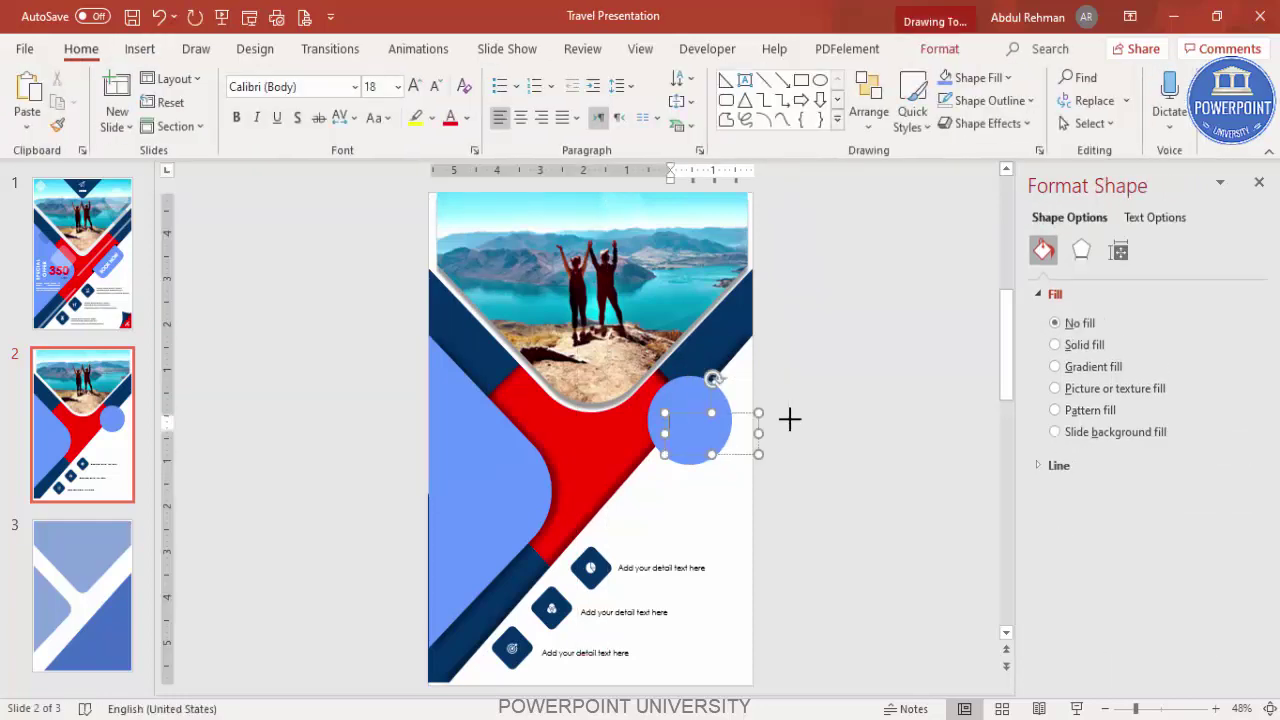
# Type 'Book Now' and centre it on the circle in bold Century Gothic
pyautogui.write('Book Now')
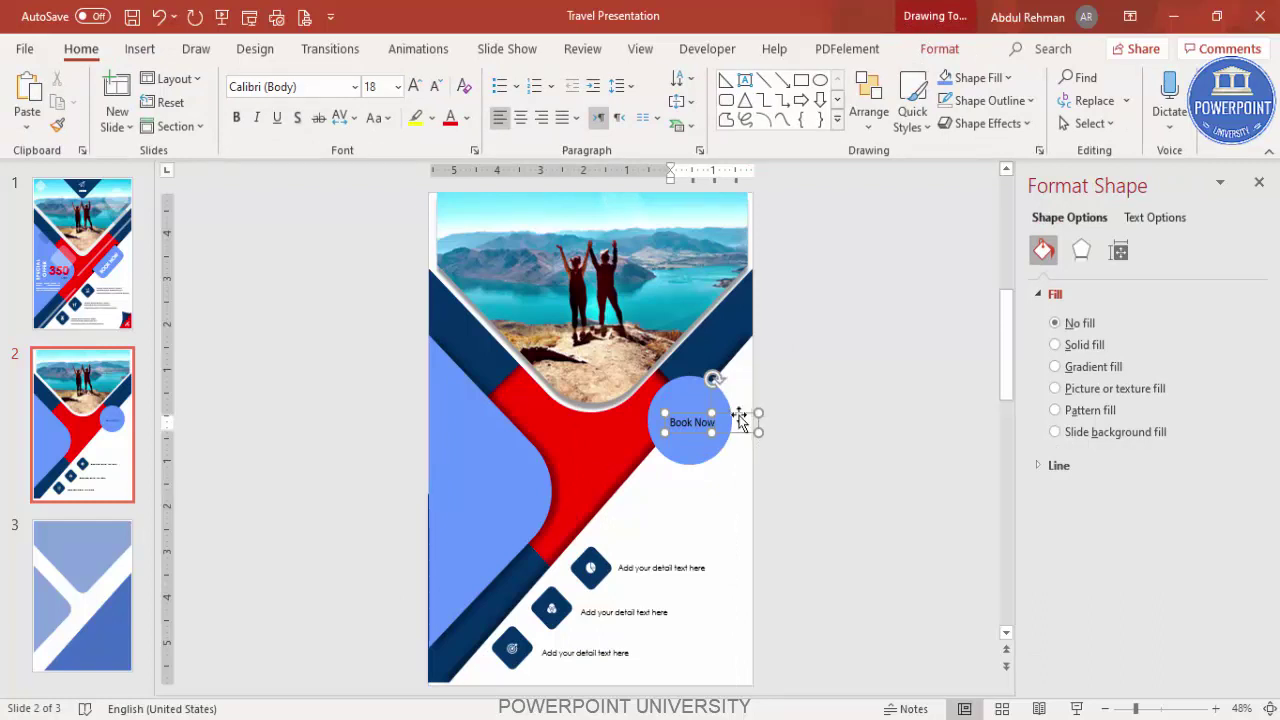
pyautogui.click(742, 420)
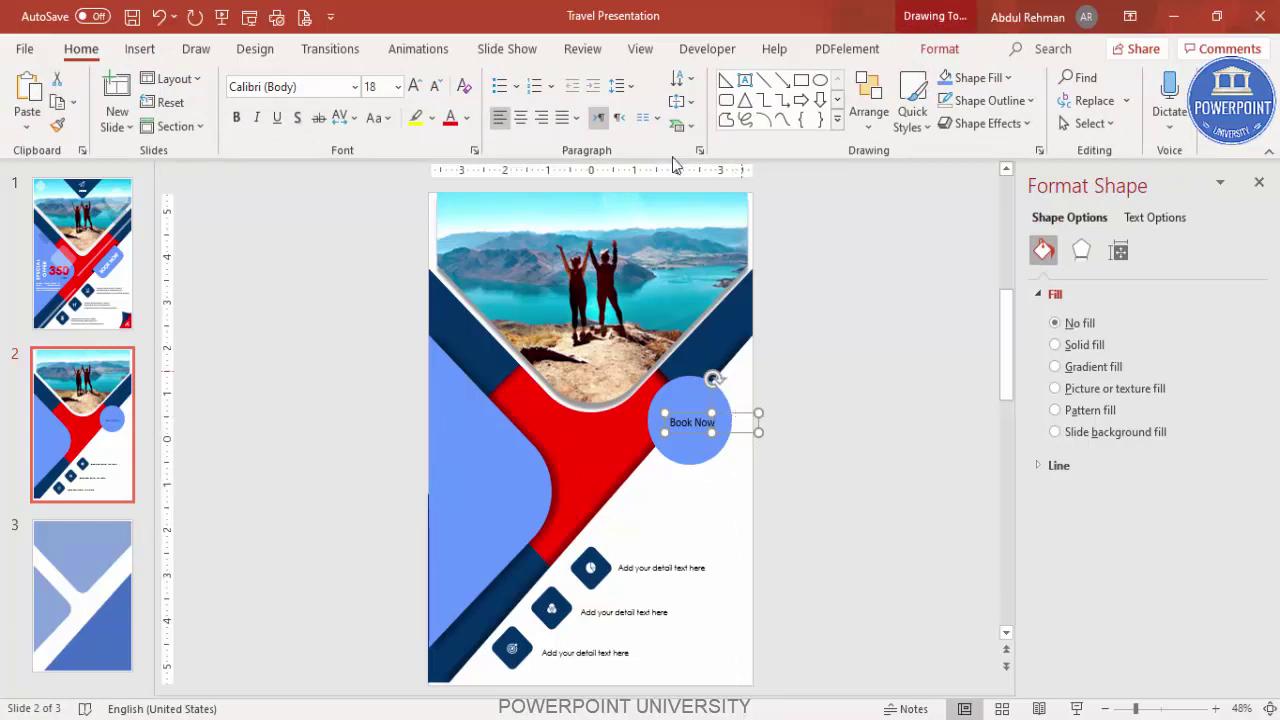
pyautogui.click(521, 120)
pyautogui.moveTo(745, 421); pyautogui.dragTo(723, 419)
pyautogui.click(305, 88)
pyautogui.write('Century Gothic')
pyautogui.press('Return')
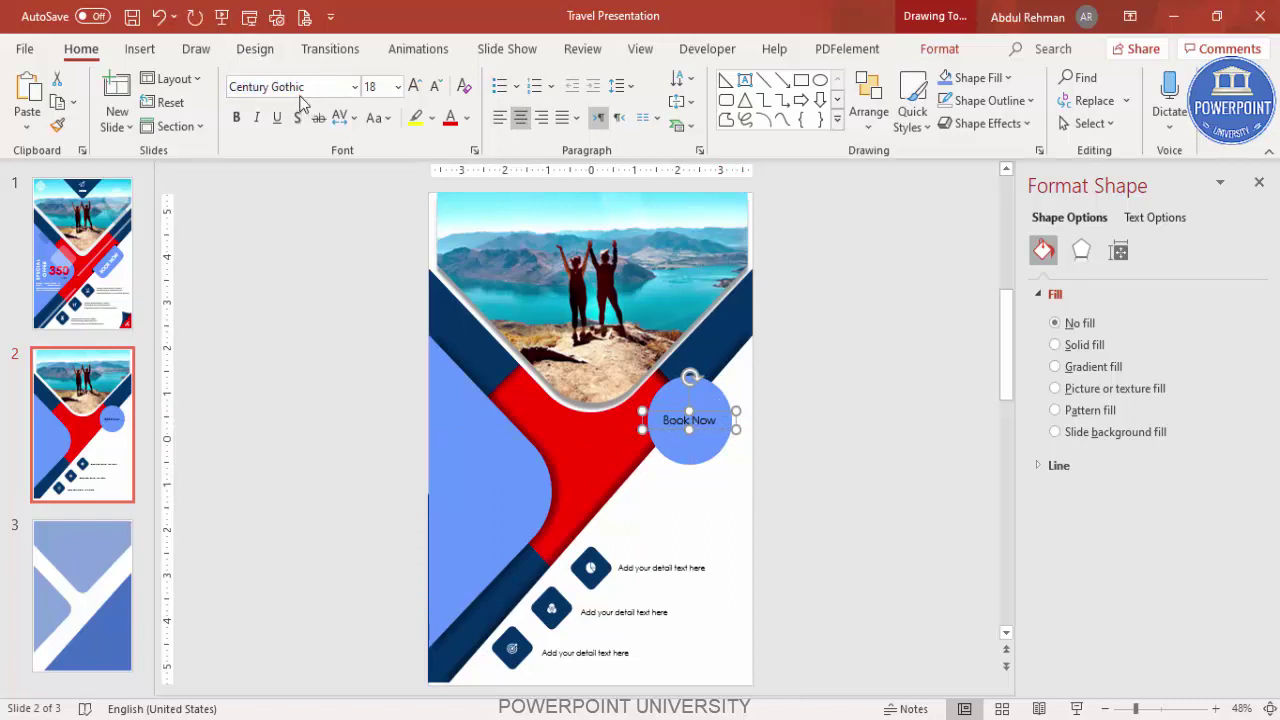
pyautogui.click(237, 118)
pyautogui.click(413, 87)
pyautogui.click(413, 87)
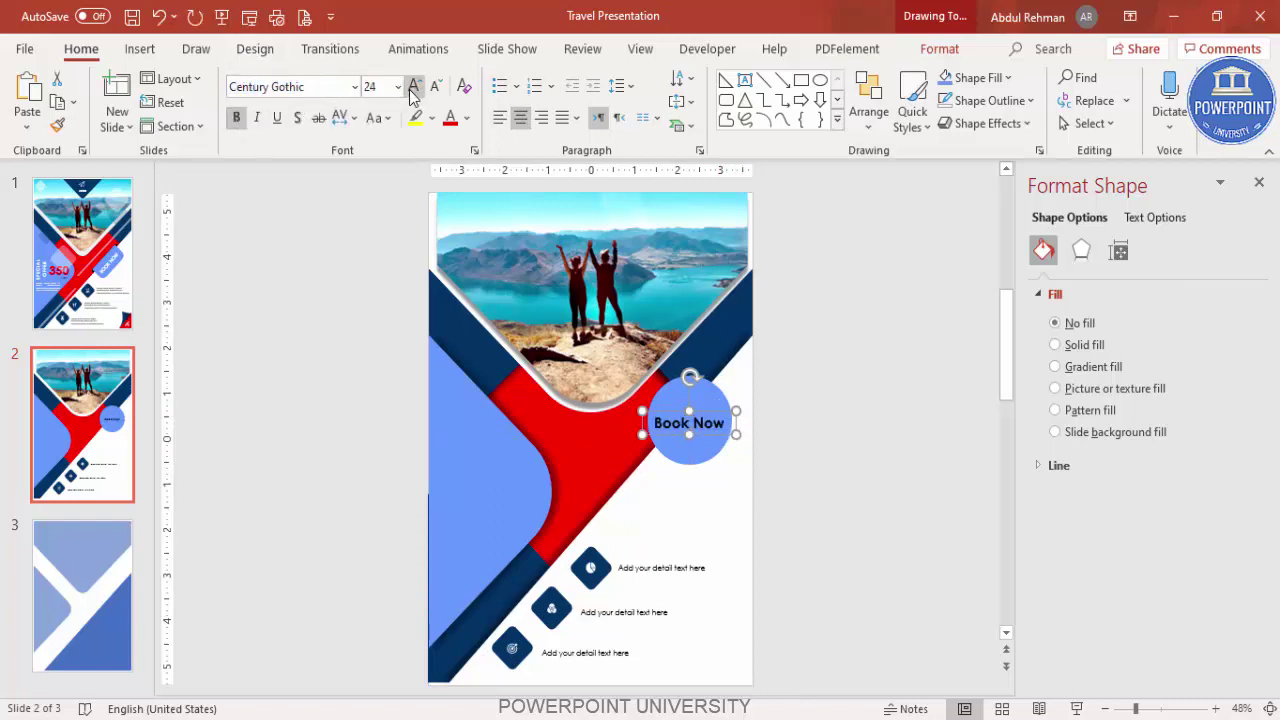
# Break 'Book Now' onto two lines, enlarge it to 32 pt and make it white
pyautogui.click(702, 422)
pyautogui.press('Return')
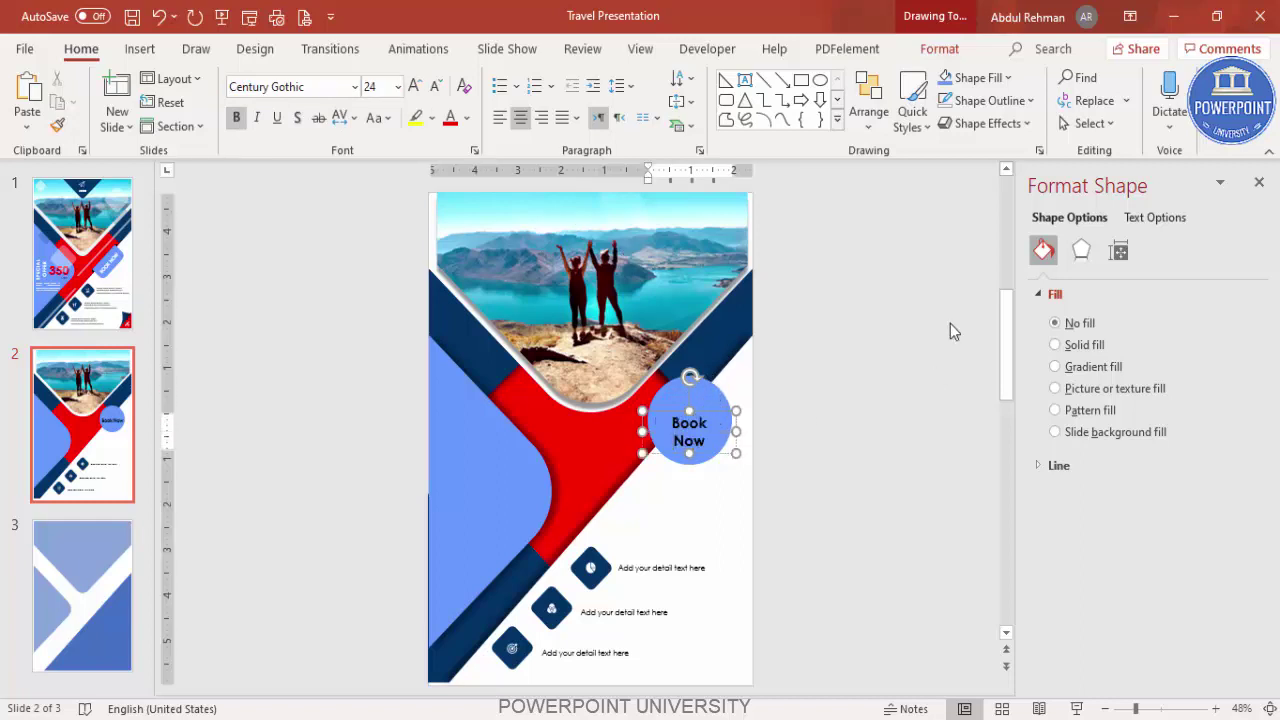
pyautogui.press('Escape')
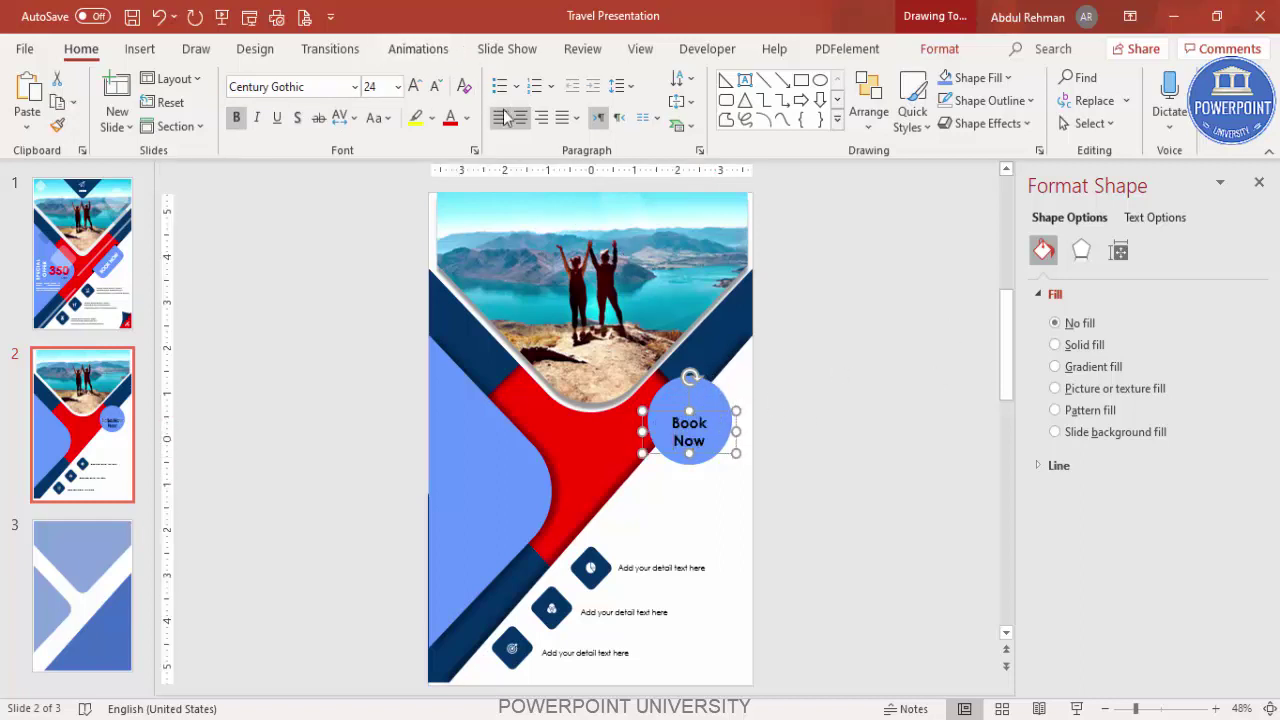
pyautogui.moveTo(700, 412); pyautogui.dragTo(718, 396)
pyautogui.click(416, 88)
pyautogui.click(416, 88)
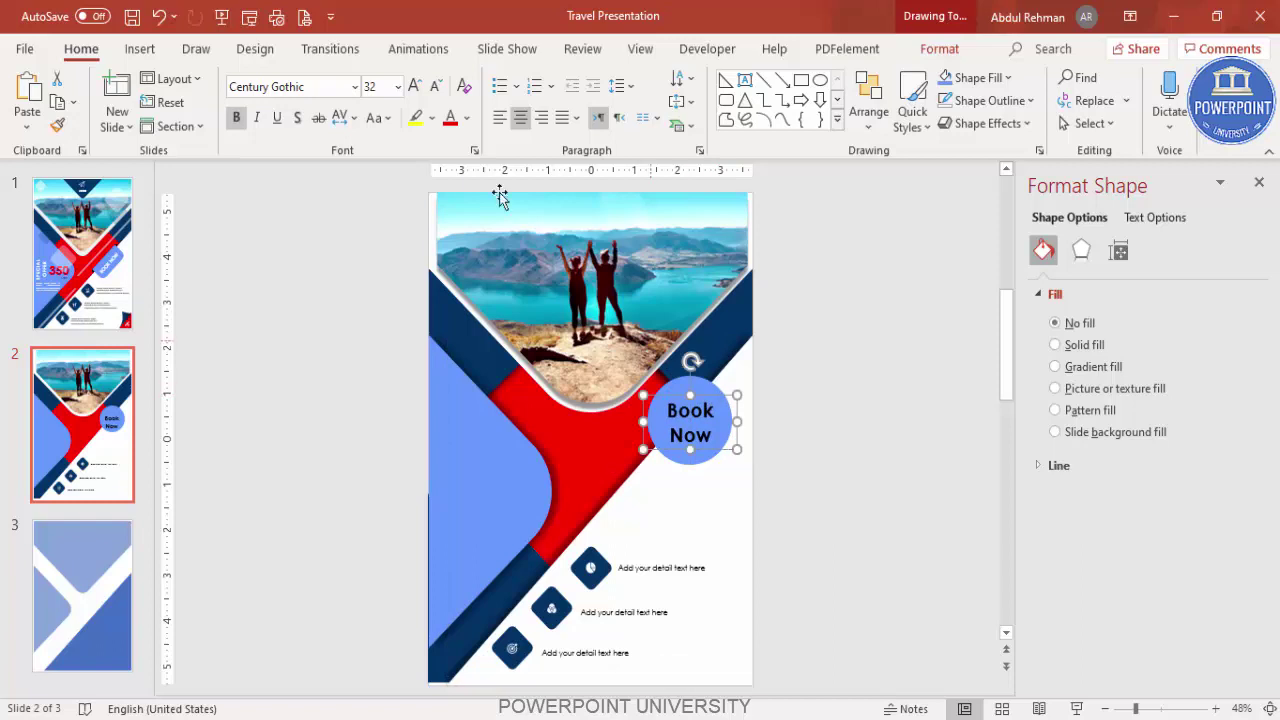
pyautogui.click(466, 118)
pyautogui.click(449, 170)
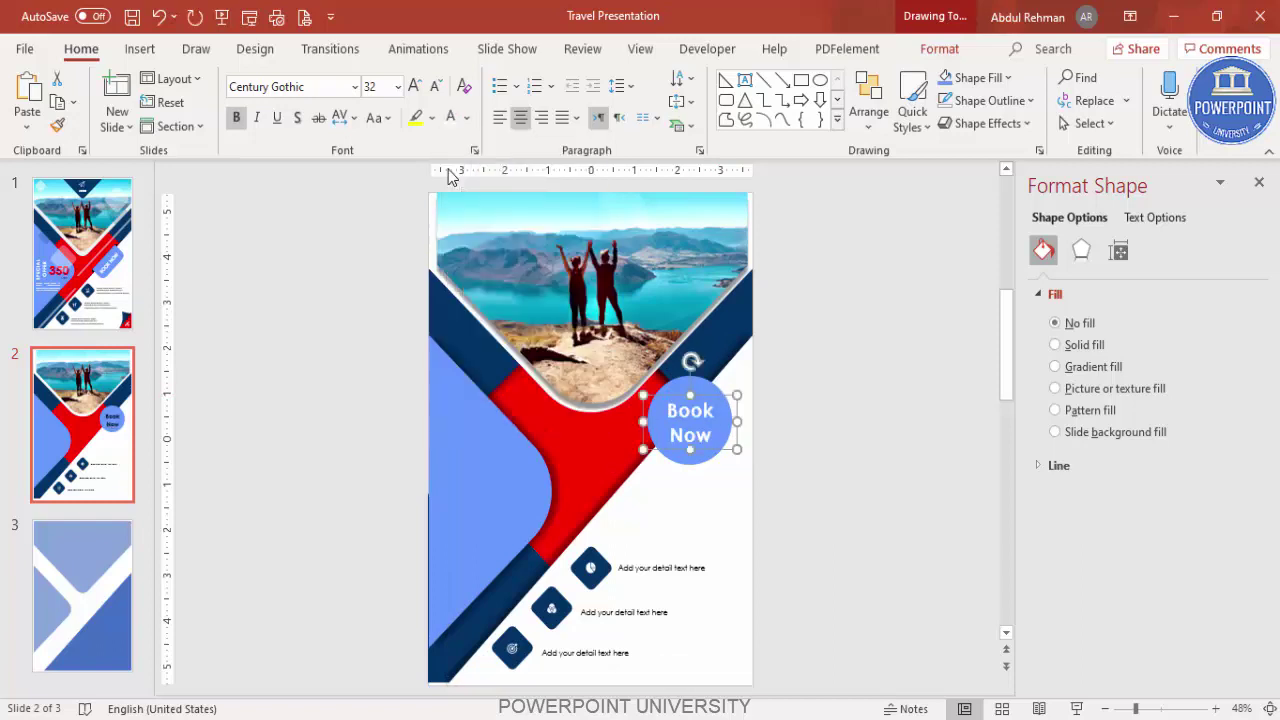
pyautogui.click(828, 343)
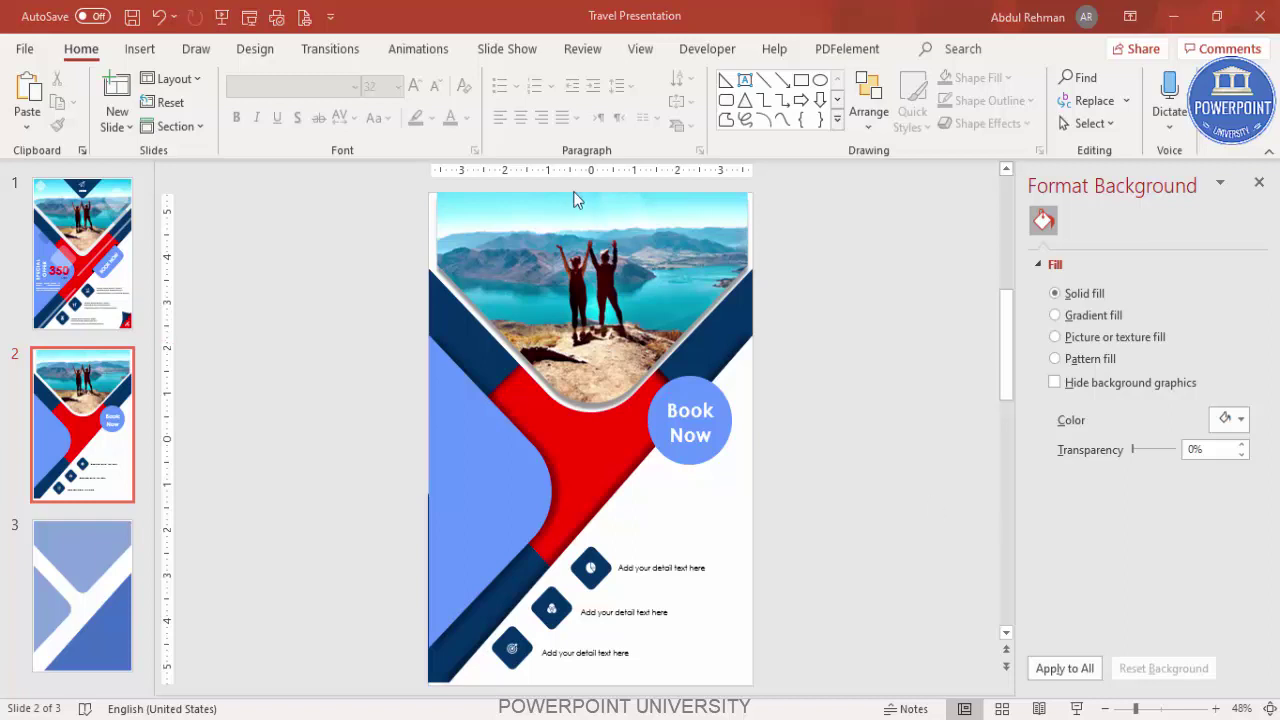
# Move the navy diamond up to straddle the photo's top edge at the centre
pyautogui.click(590, 552)
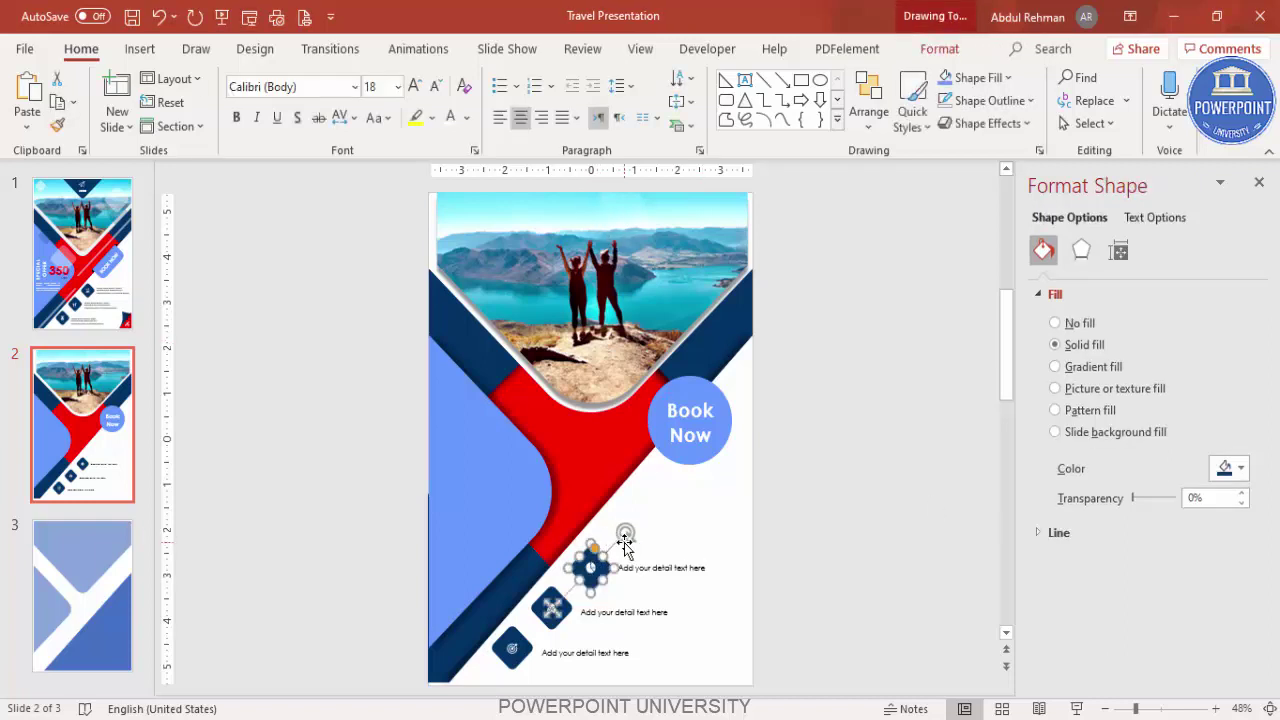
pyautogui.moveTo(590, 570); pyautogui.dragTo(612, 214)
pyautogui.click(809, 272)
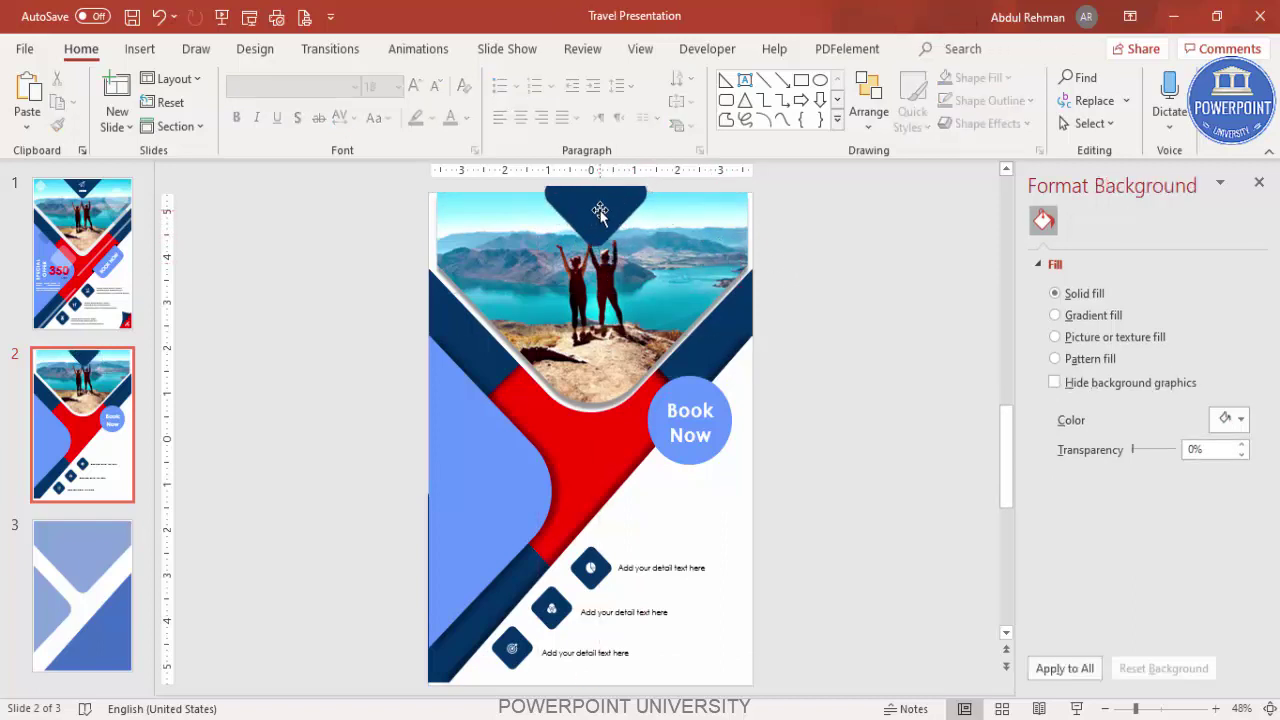
pyautogui.scroll(1, 851, 274)
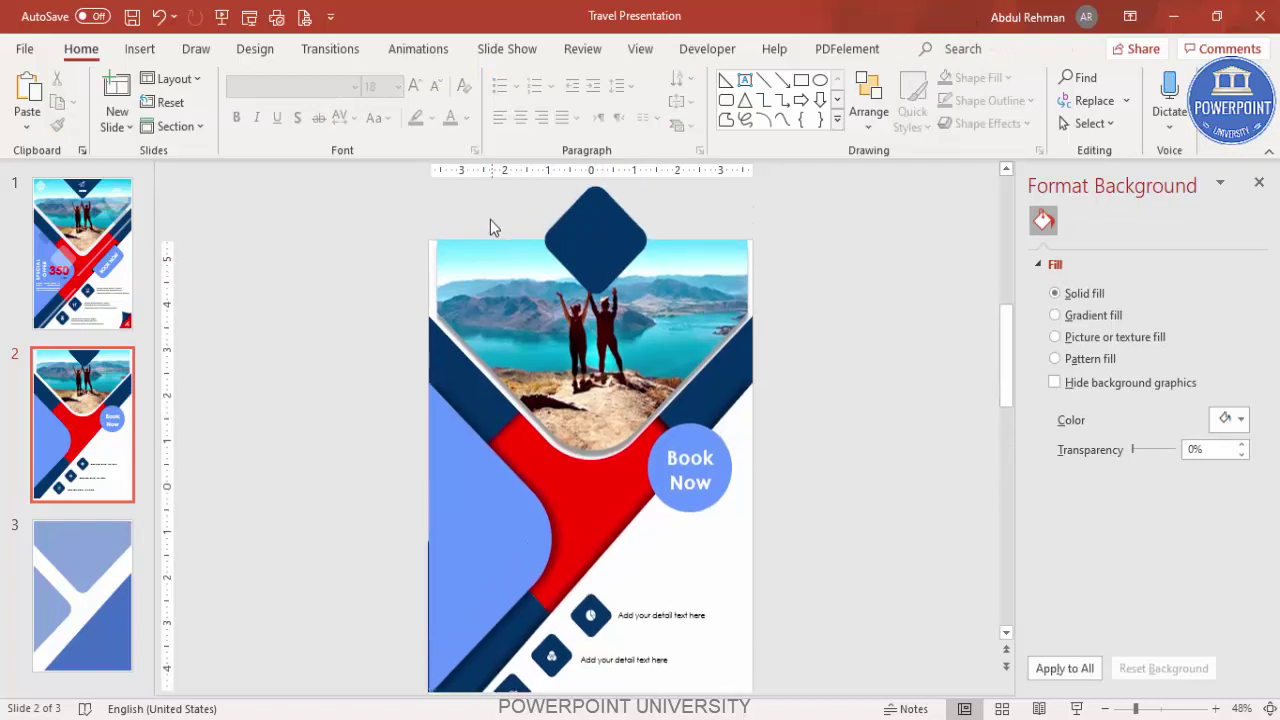
pyautogui.scroll(-1, 875, 352)
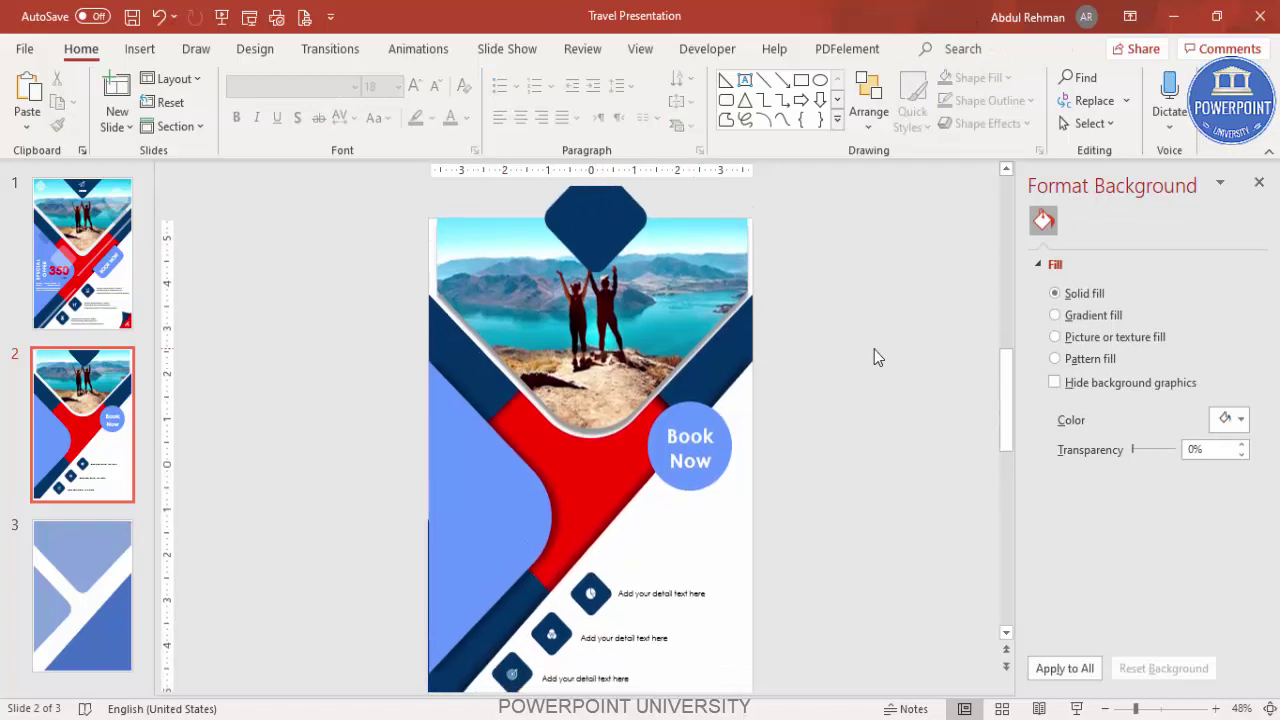
pyautogui.click(140, 48)
# Draw a text box on the left panel reading 'SPECIAL OFFER' at 32 pt
pyautogui.click(746, 110)
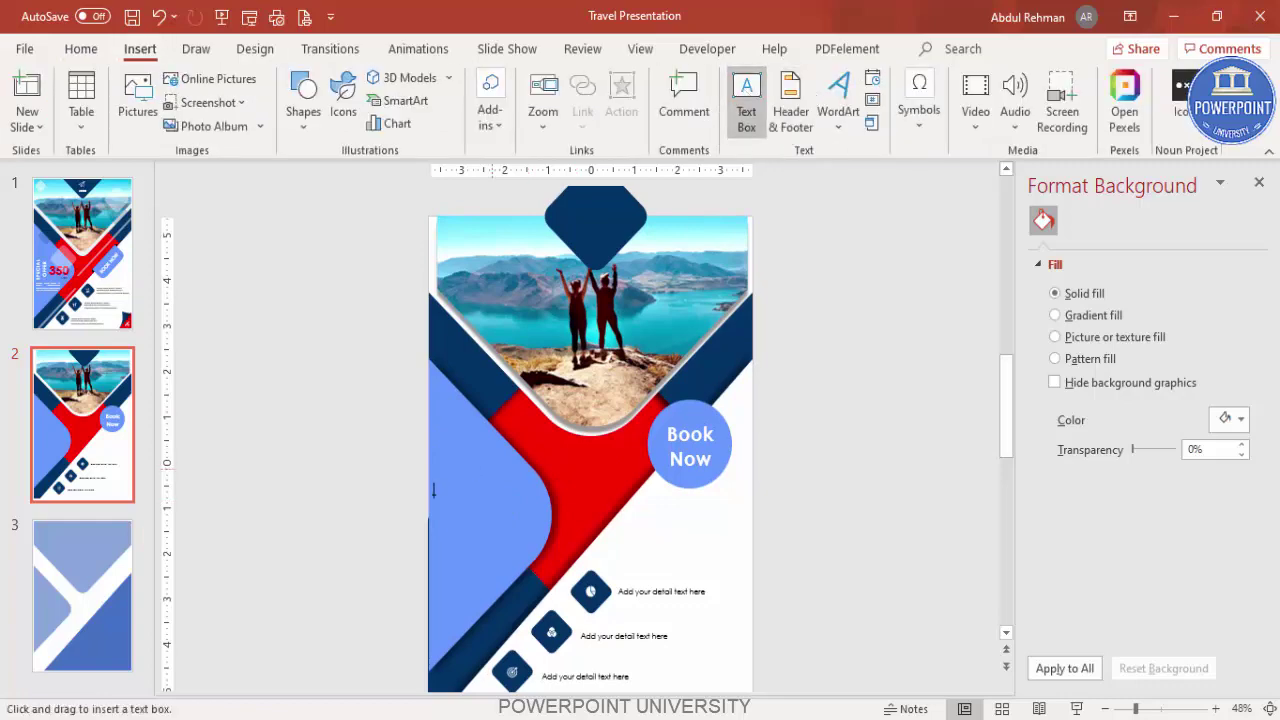
pyautogui.moveTo(438, 498); pyautogui.dragTo(545, 531)
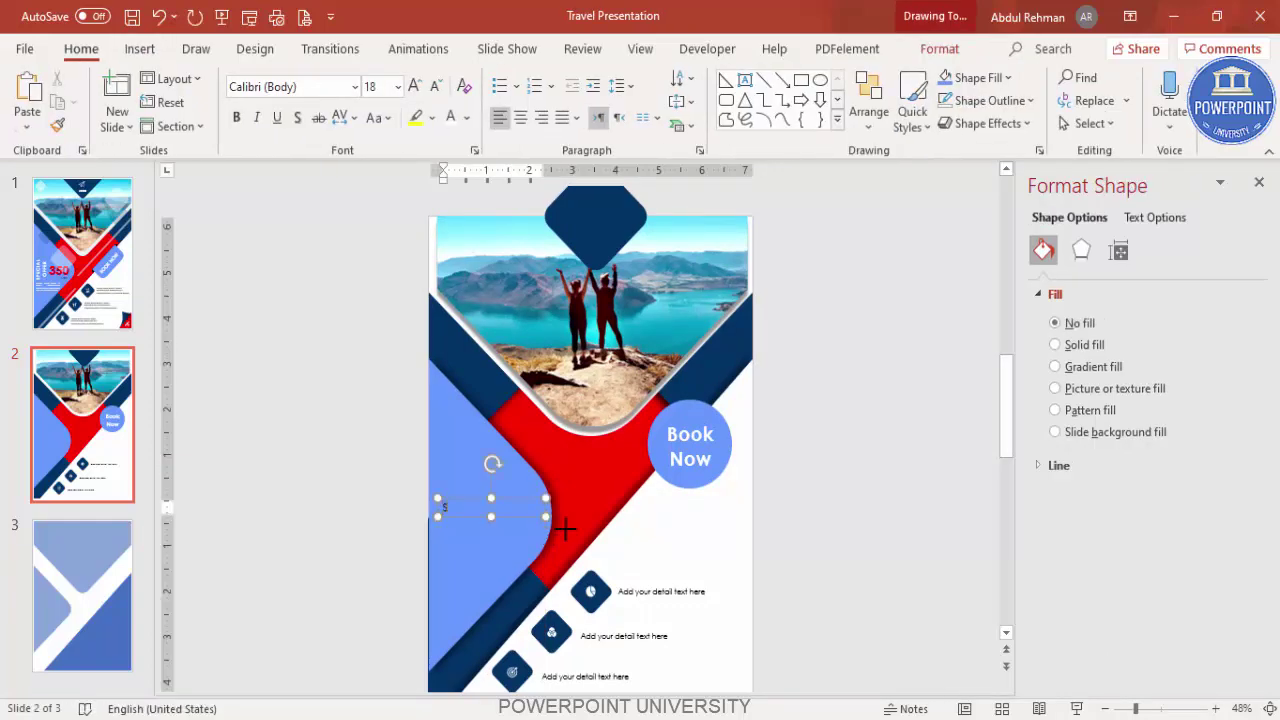
pyautogui.write('SPECIAL OFFER')
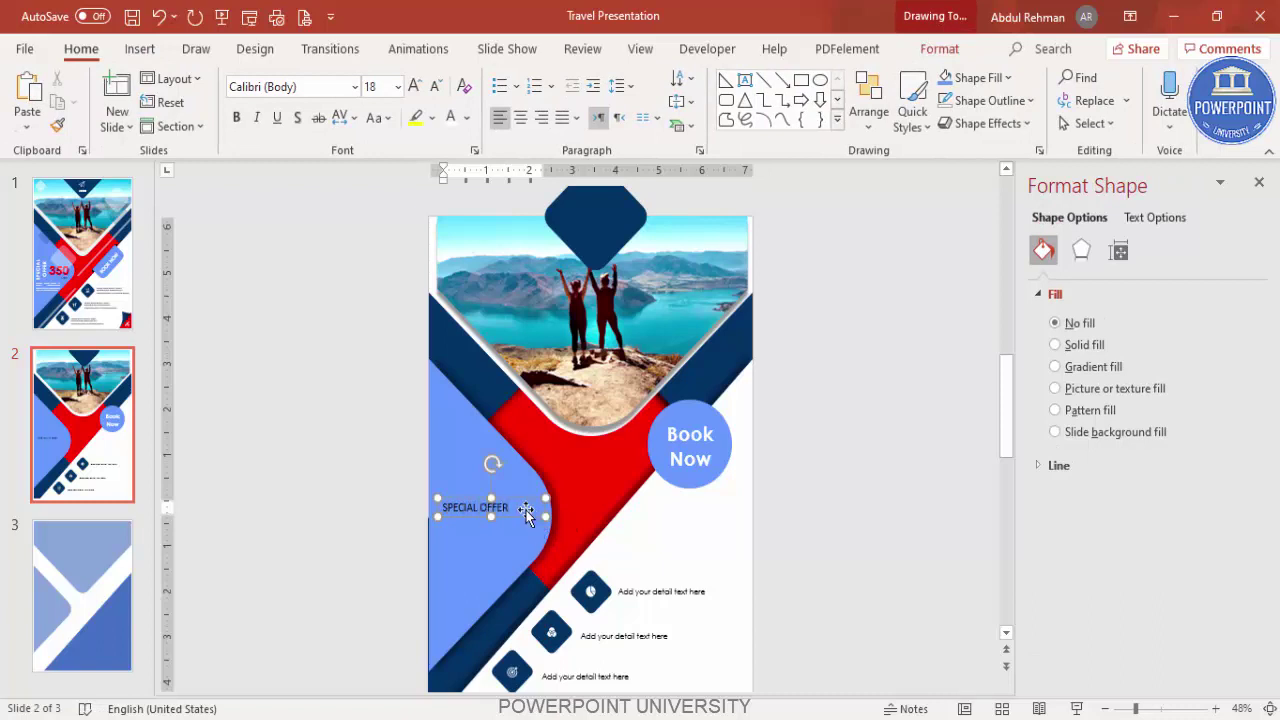
pyautogui.click(522, 507)
pyautogui.click(414, 86)
pyautogui.click(414, 86)
pyautogui.click(414, 86)
pyautogui.click(414, 86)
# Make SPECIAL OFFER bold Century Gothic, right-aligned, positioned on the light-blue panel
pyautogui.click(317, 90)
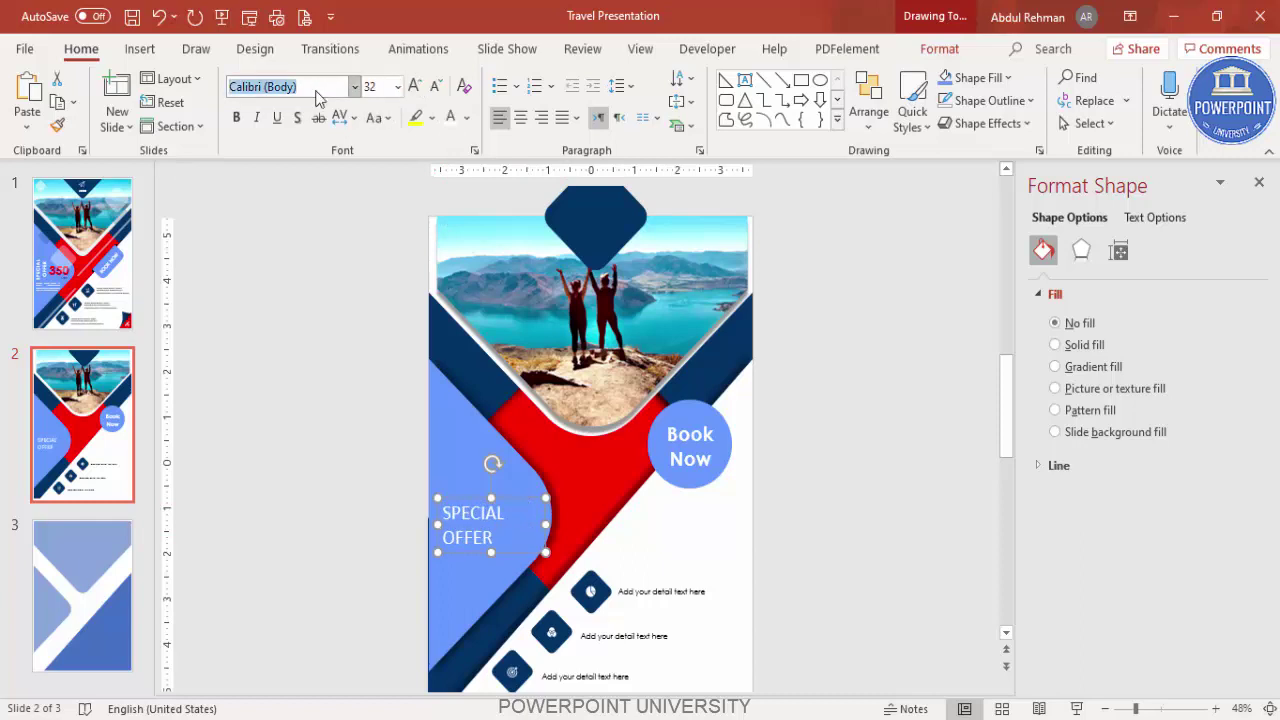
pyautogui.write('Centr')
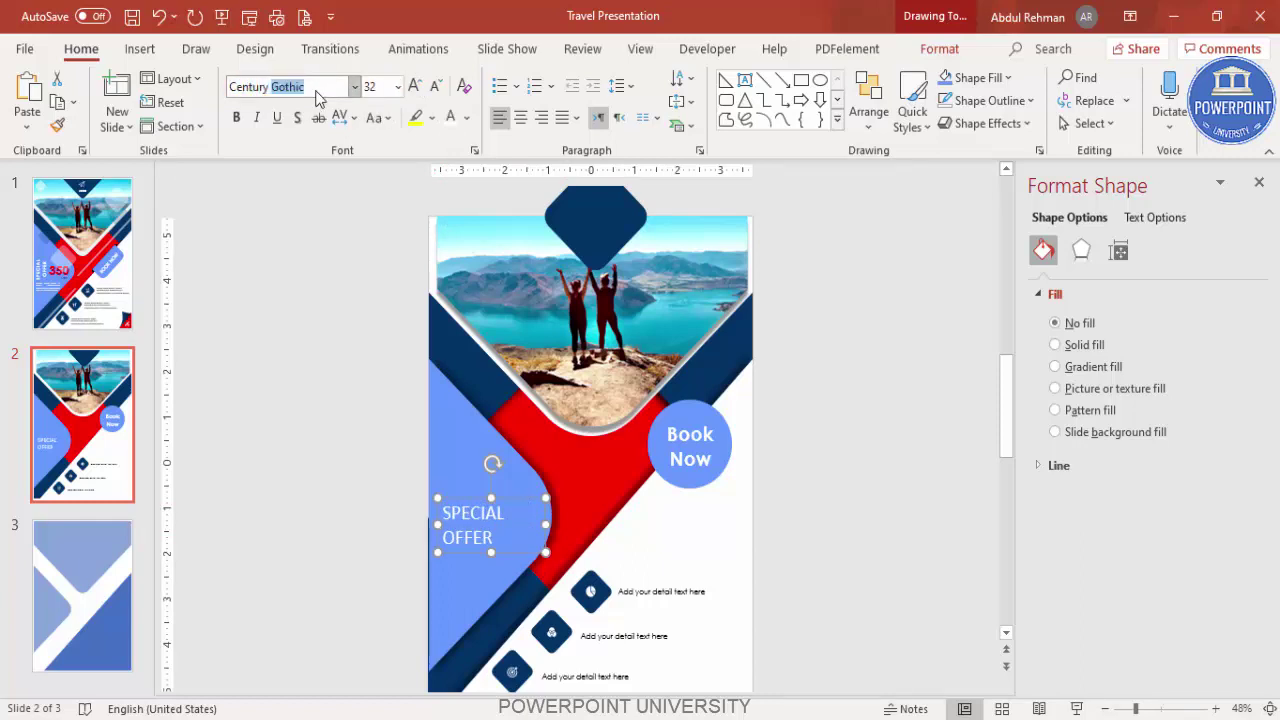
pyautogui.press('Return')
pyautogui.hotkey('ctrl', 'b')
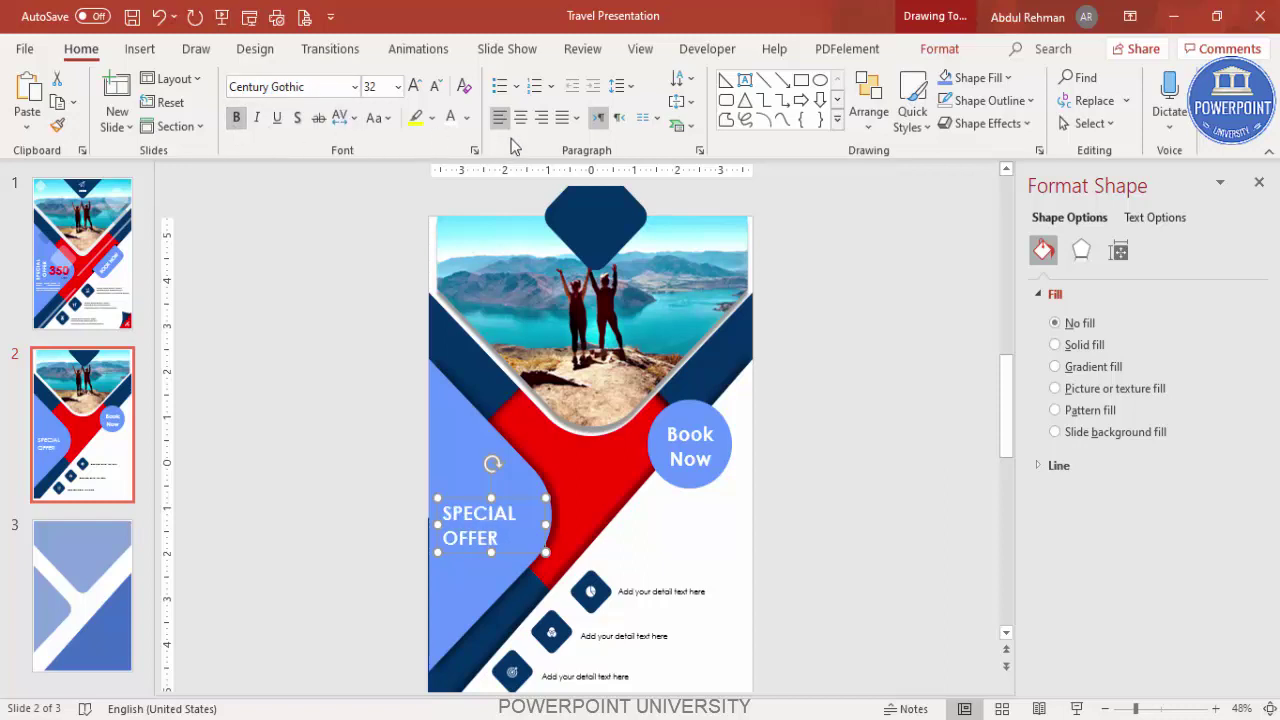
pyautogui.click(541, 118)
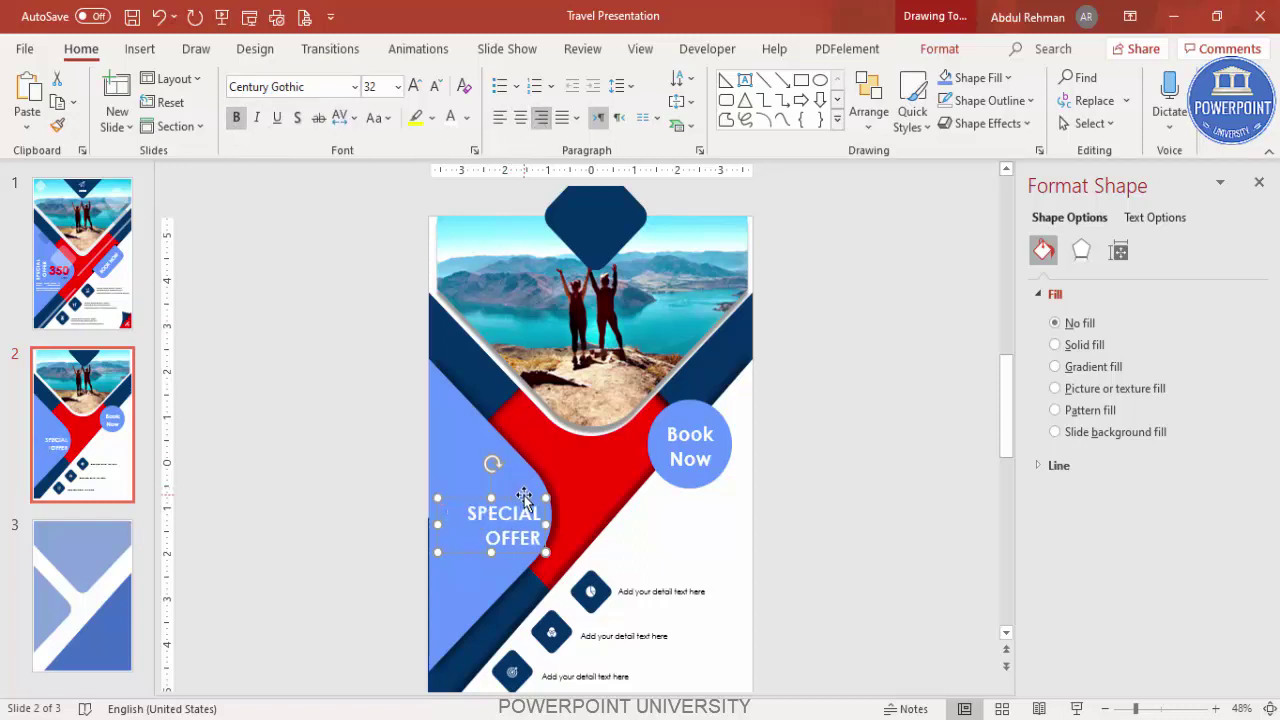
pyautogui.moveTo(522, 502); pyautogui.dragTo(515, 488)
pyautogui.click(848, 455)
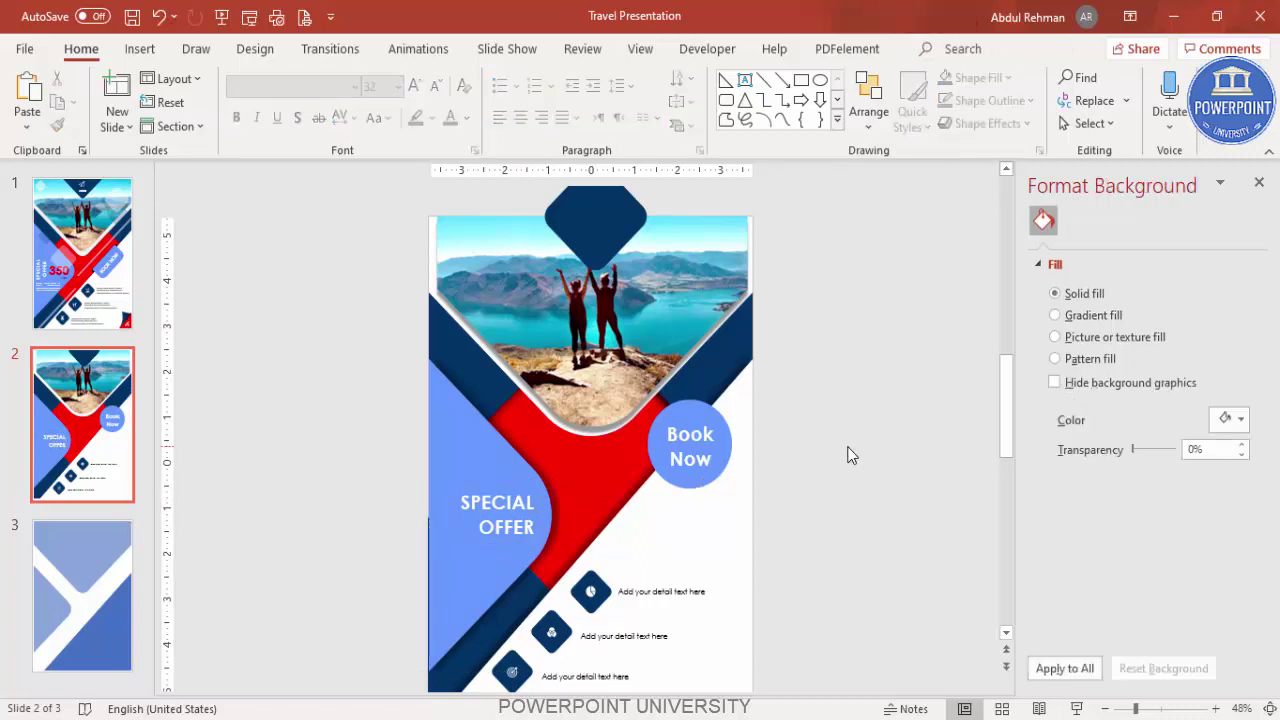
pyautogui.click(586, 590)
# Copy the diamond onto the photo as a white shape with 50% transparency
pyautogui.moveTo(644, 565); pyautogui.dragTo(562, 389)
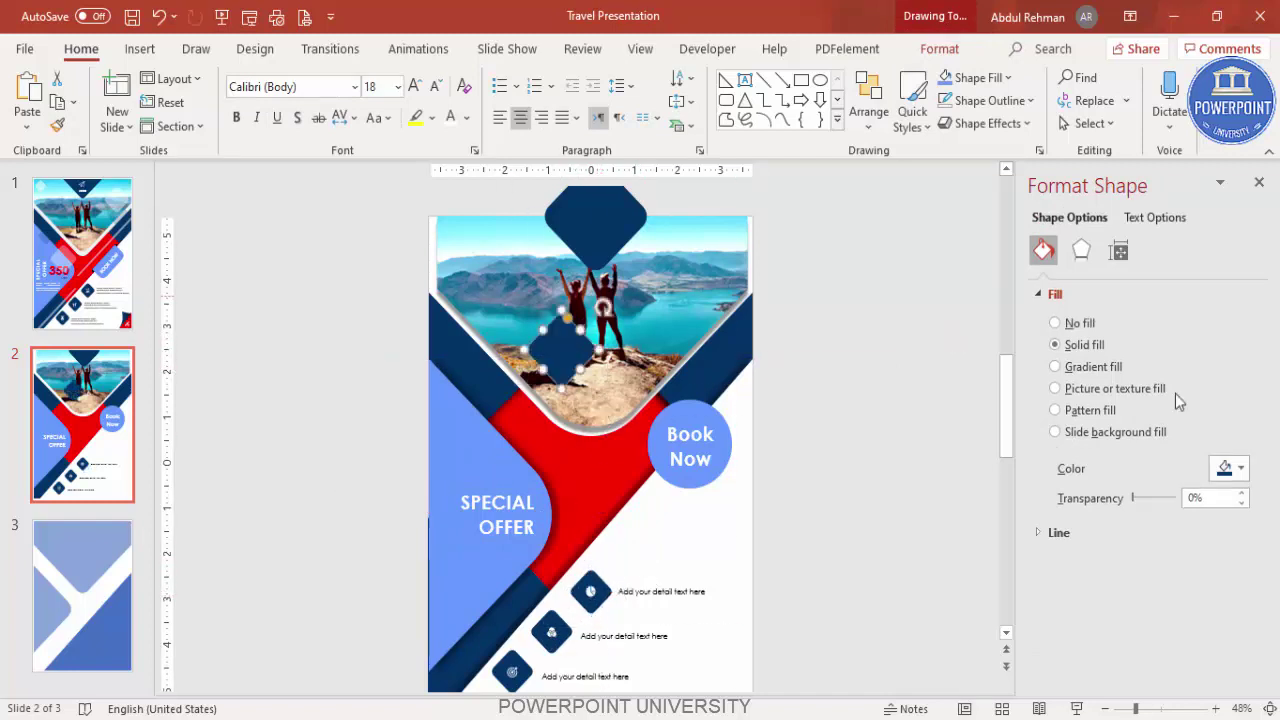
pyautogui.click(1226, 469)
pyautogui.click(1127, 202)
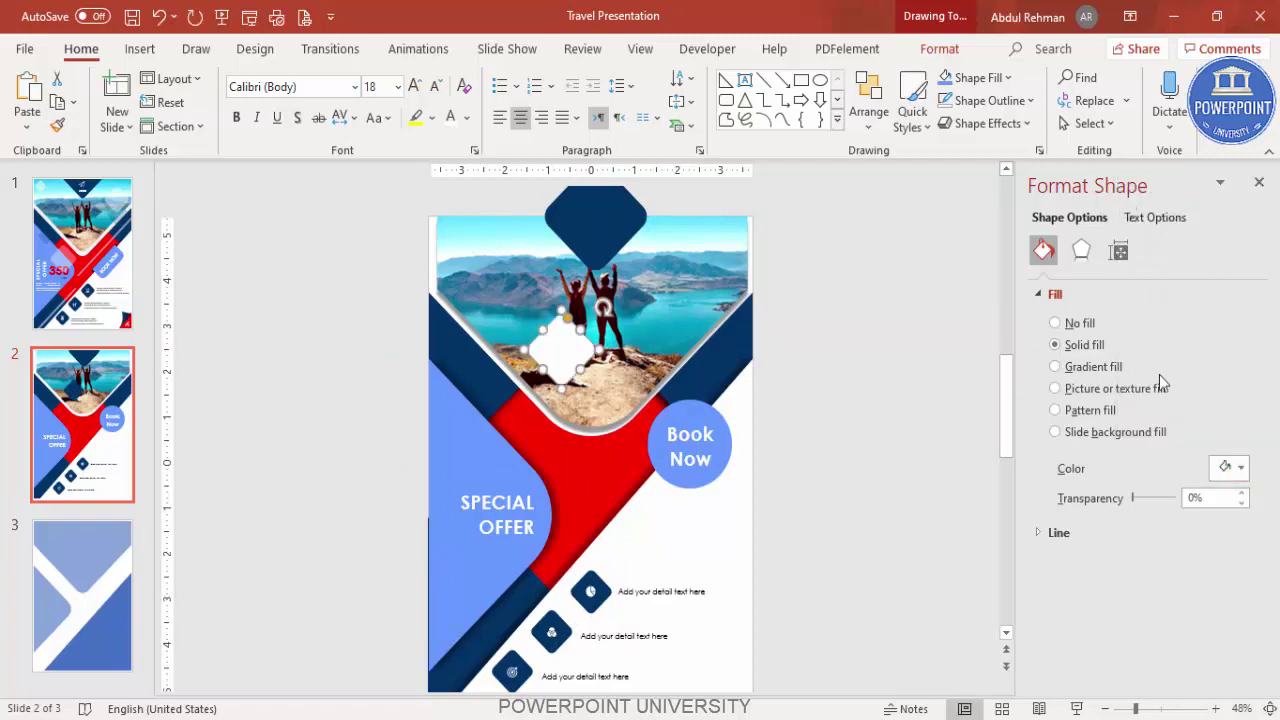
pyautogui.moveTo(1135, 505); pyautogui.dragTo(1156, 503)
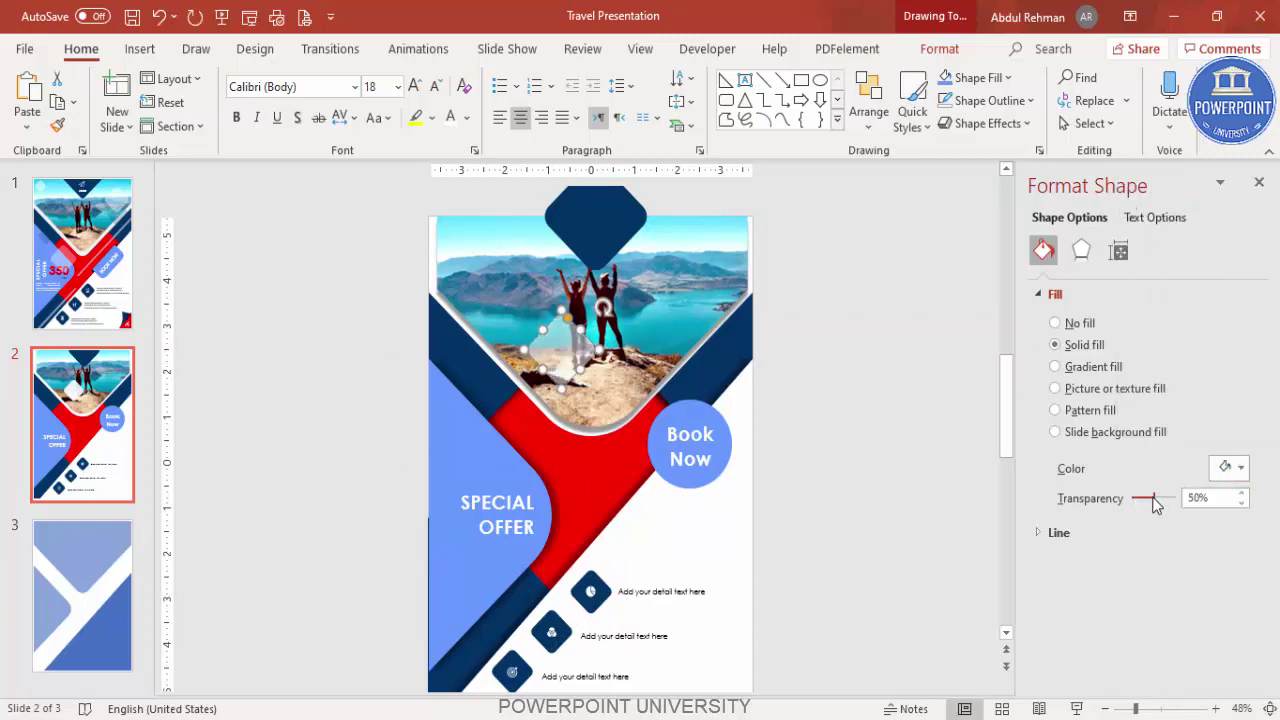
pyautogui.moveTo(553, 347); pyautogui.dragTo(483, 279)
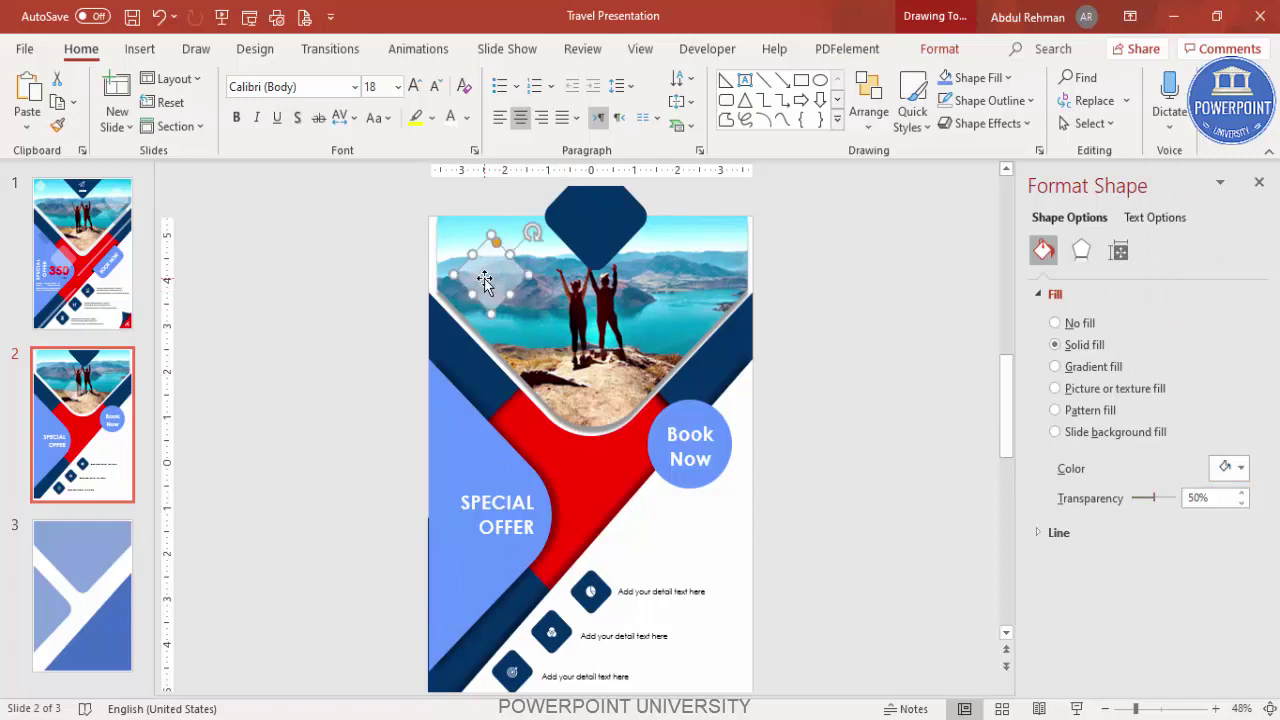
pyautogui.scroll(3, 514, 297)
pyautogui.moveTo(383, 246); pyautogui.dragTo(699, 602)
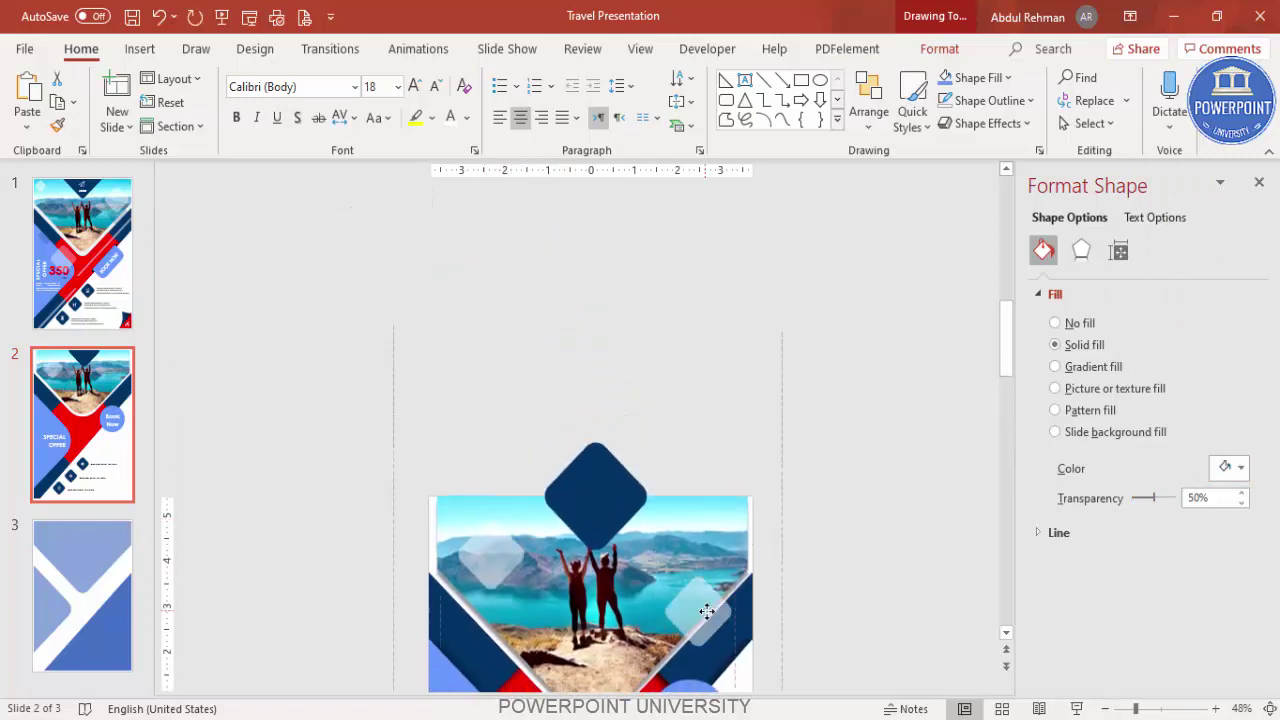
pyautogui.scroll(-5, 694, 580)
pyautogui.moveTo(699, 327)
pyautogui.mouseDown()
pyautogui.moveTo(697, 340)
pyautogui.moveTo(695, 319)
pyautogui.mouseUp()
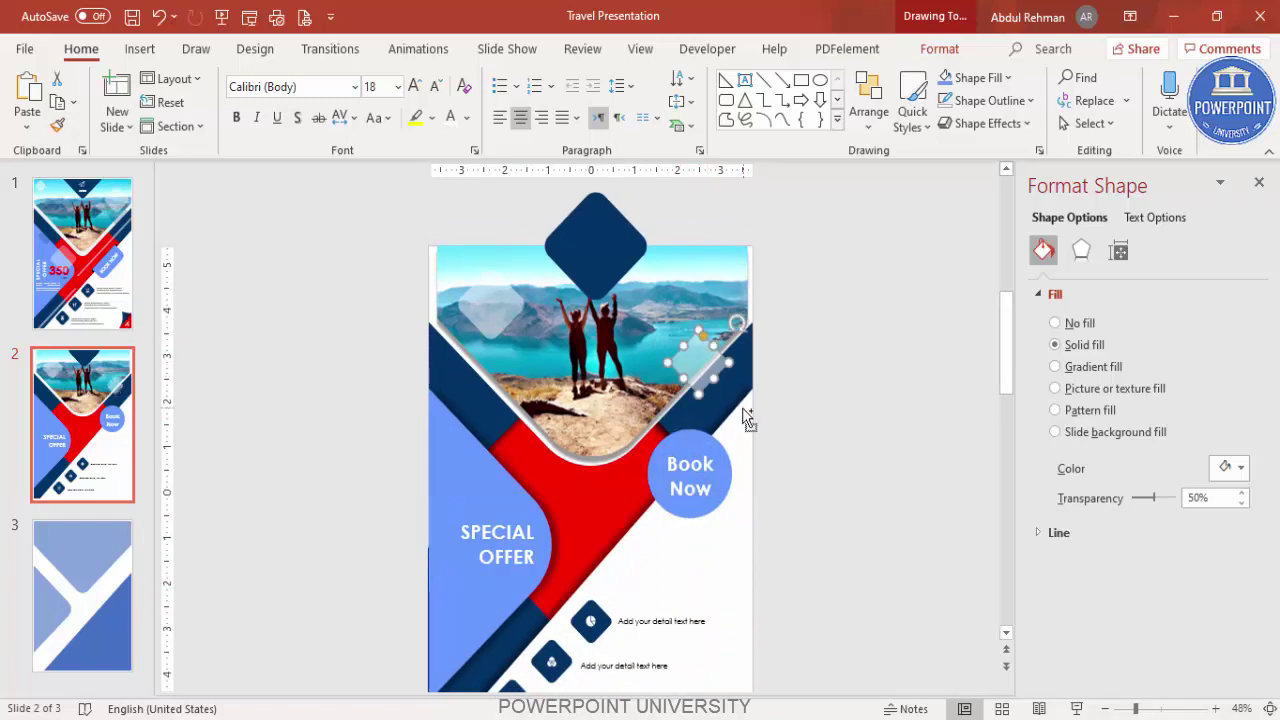
# Duplicate it above SPECIAL OFFER in dark blue at 72% transparency
pyautogui.hotkey('ctrl', 'd')
pyautogui.moveTo(924, 432); pyautogui.dragTo(495, 469)
pyautogui.click(1230, 467)
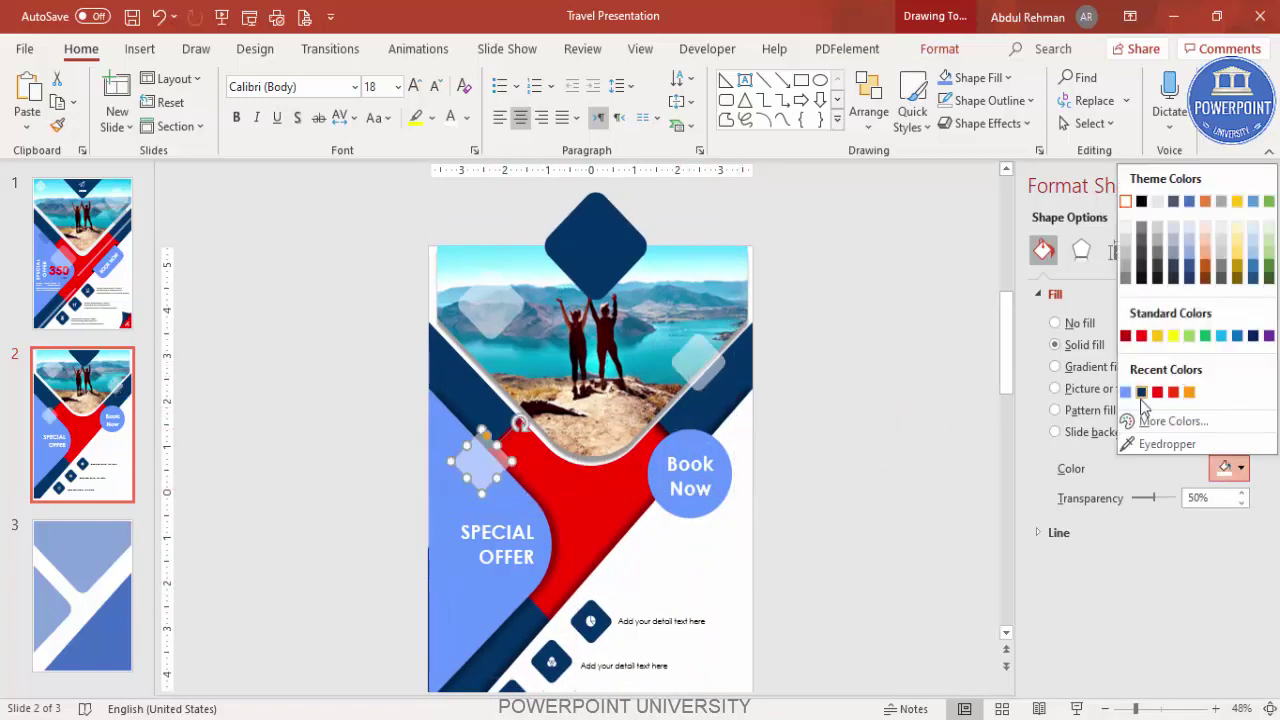
pyautogui.click(1141, 392)
pyautogui.moveTo(1156, 498); pyautogui.dragTo(1166, 498)
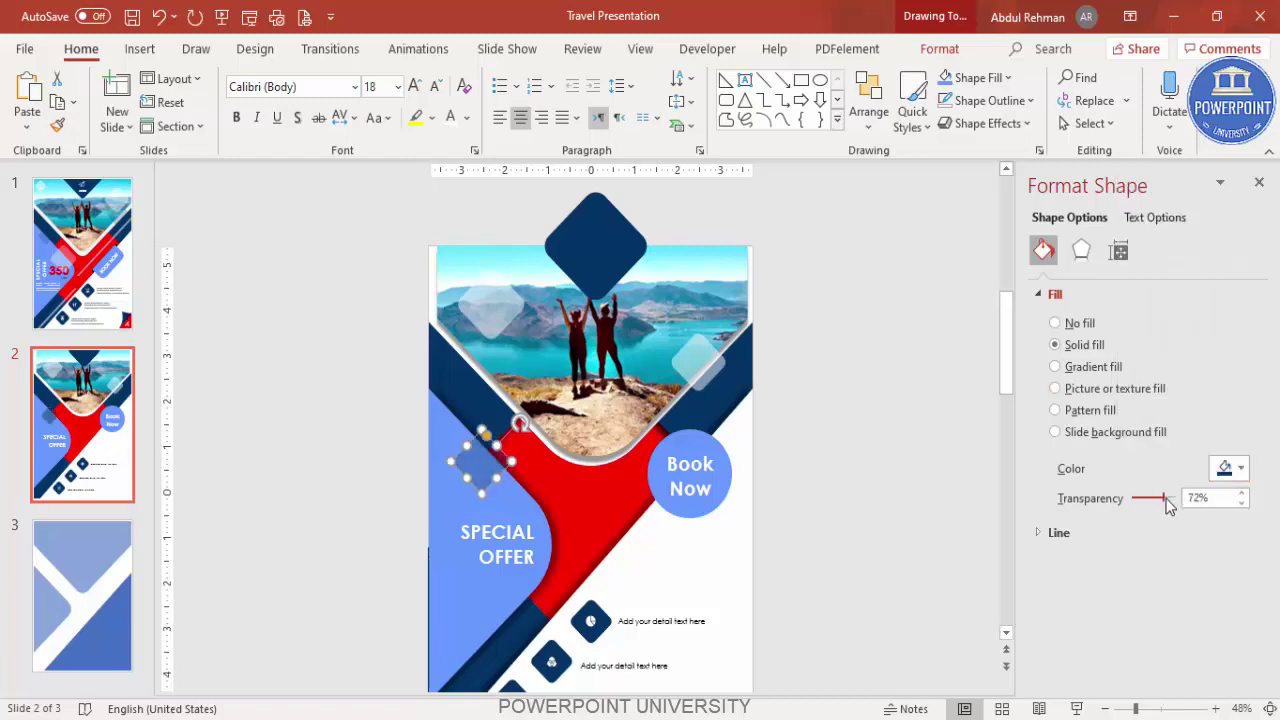
pyautogui.moveTo(521, 432); pyautogui.dragTo(508, 405)
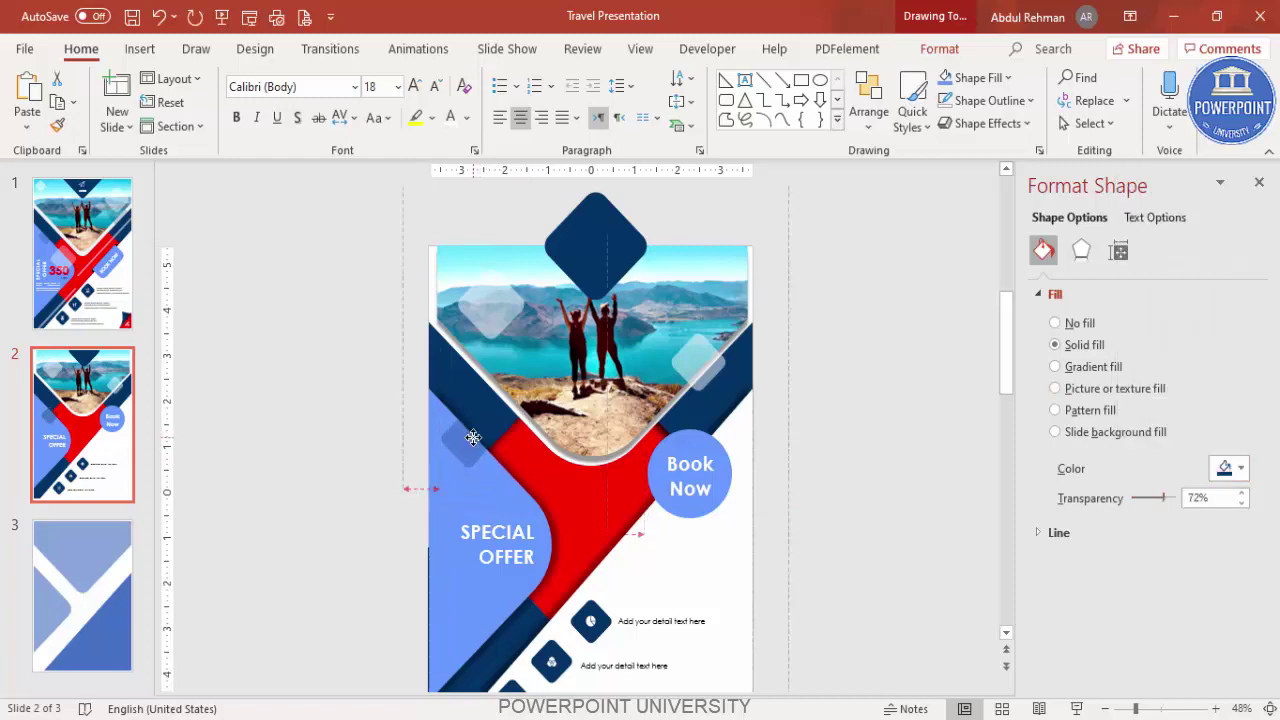
# Paste another translucent diamond onto the photo's lower centre
pyautogui.hotkey('ctrl', 'v')
pyautogui.moveTo(270, 514); pyautogui.dragTo(598, 422)
pyautogui.click(850, 404)
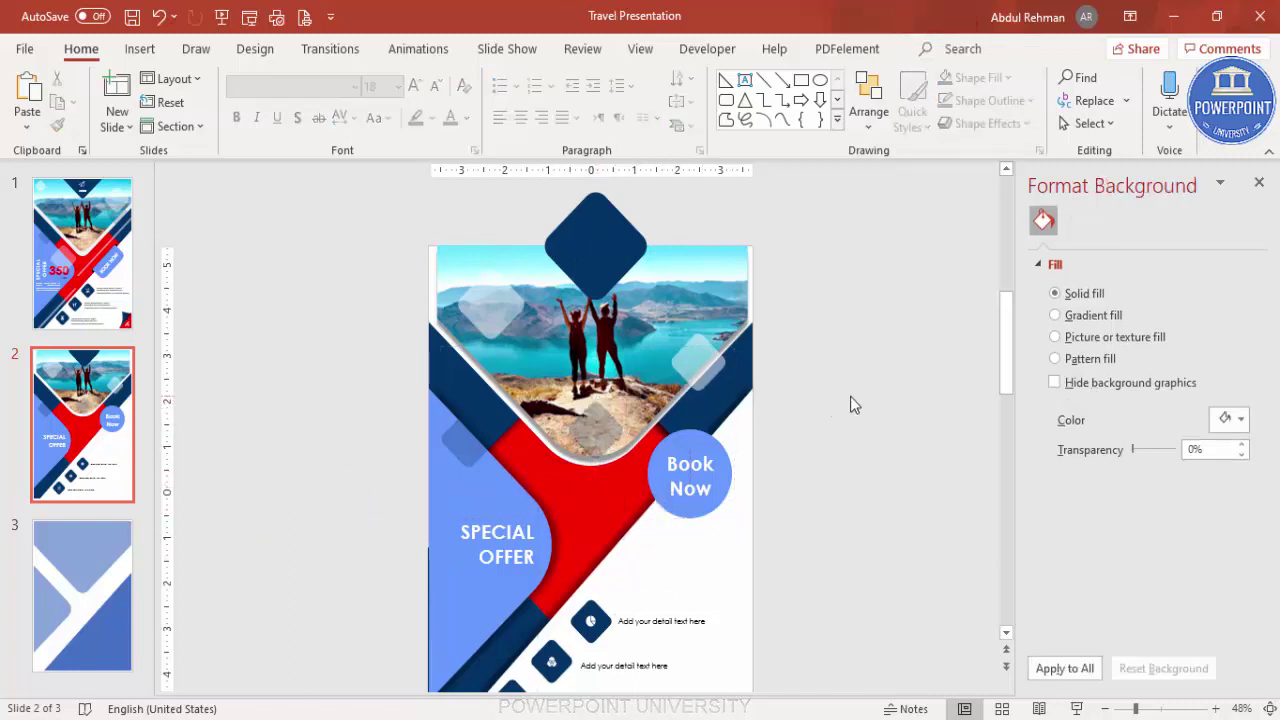